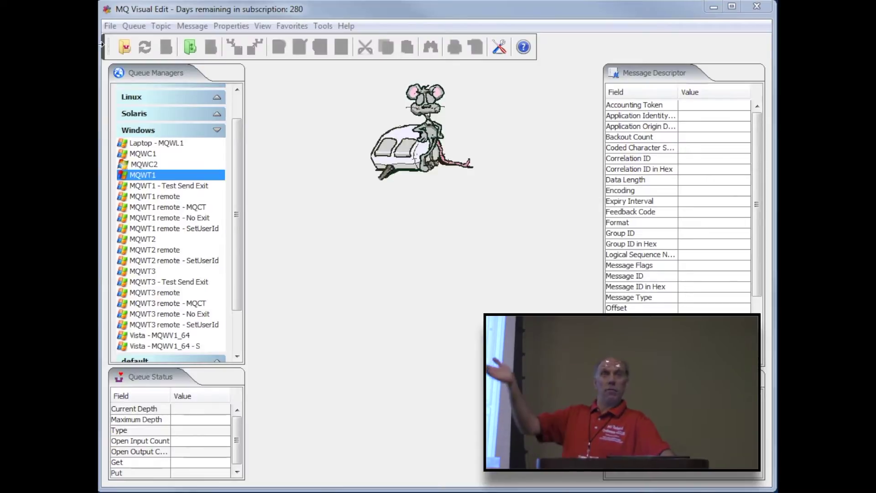
Open the form for registering another license and access code, and review its name, email, license key, user and access code fields.
left_click(111, 26)
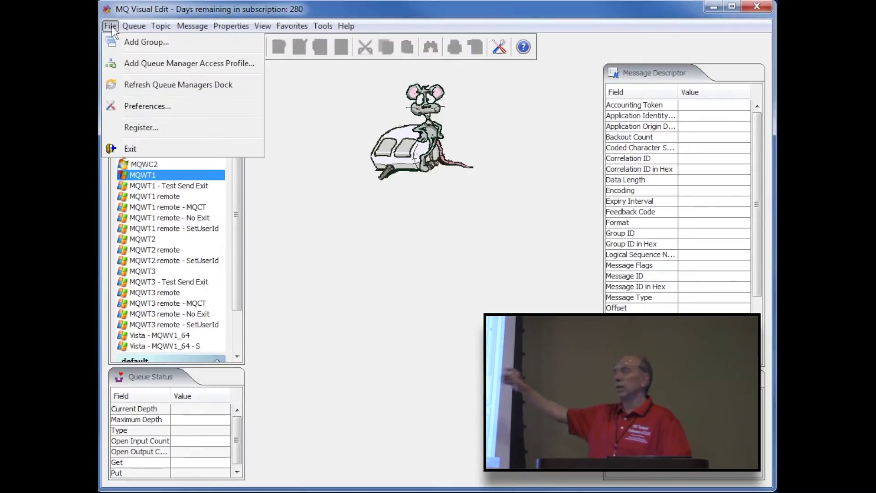
left_click(141, 124)
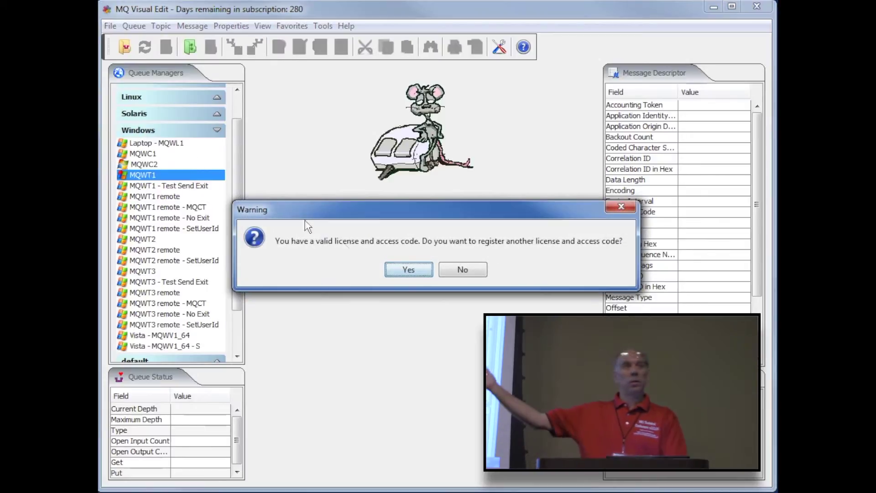
left_click(396, 271)
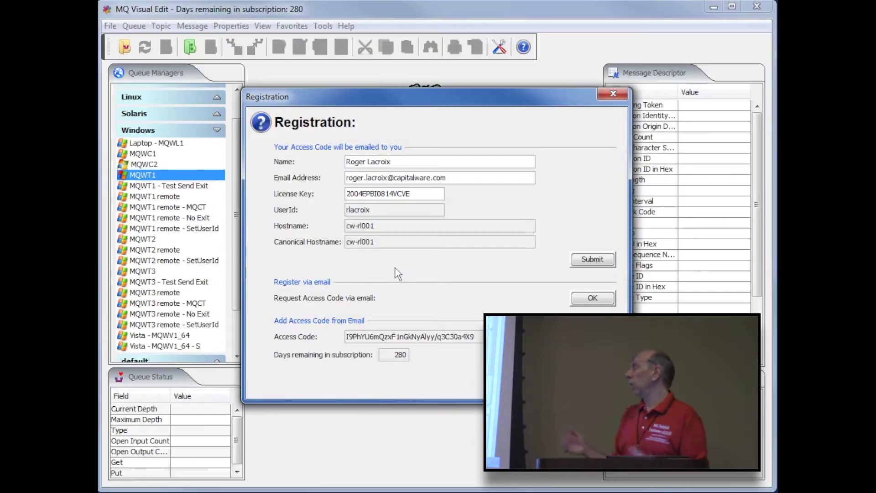
left_click_drag(390, 161, 314, 164)
left_click_drag(447, 178, 347, 178)
left_click_drag(428, 194, 304, 211)
left_click(367, 210)
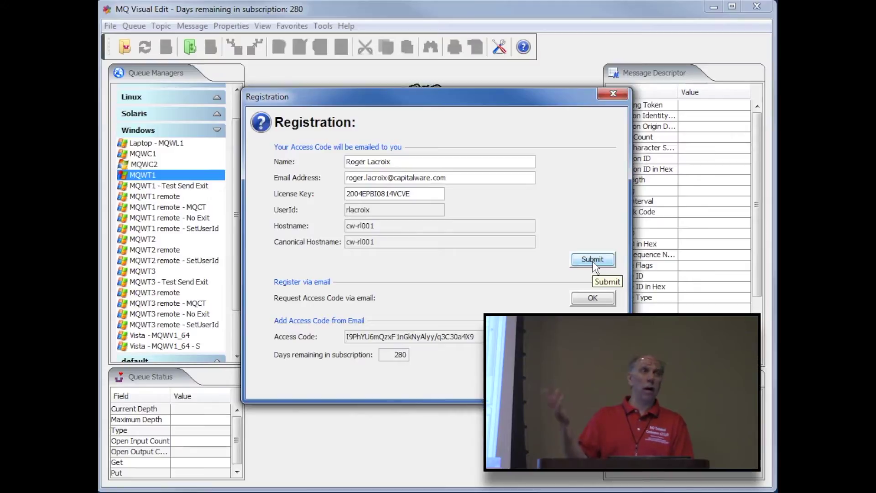
triple_click(396, 337)
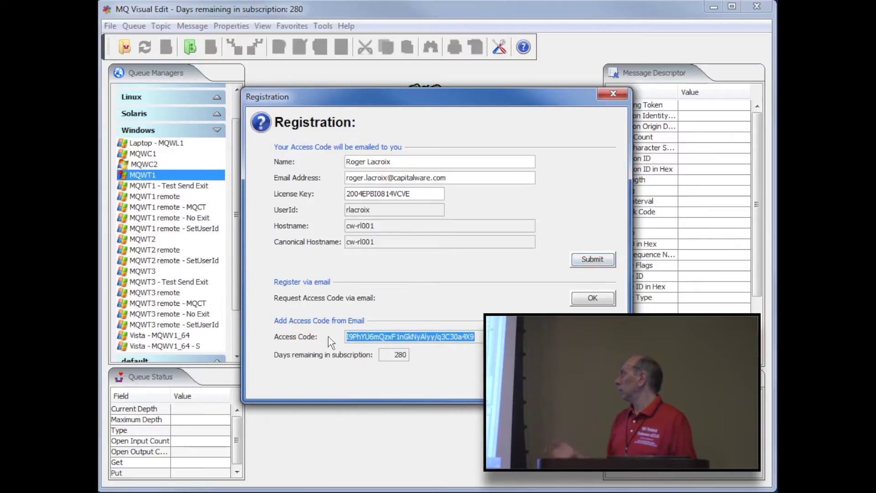
left_click(396, 338)
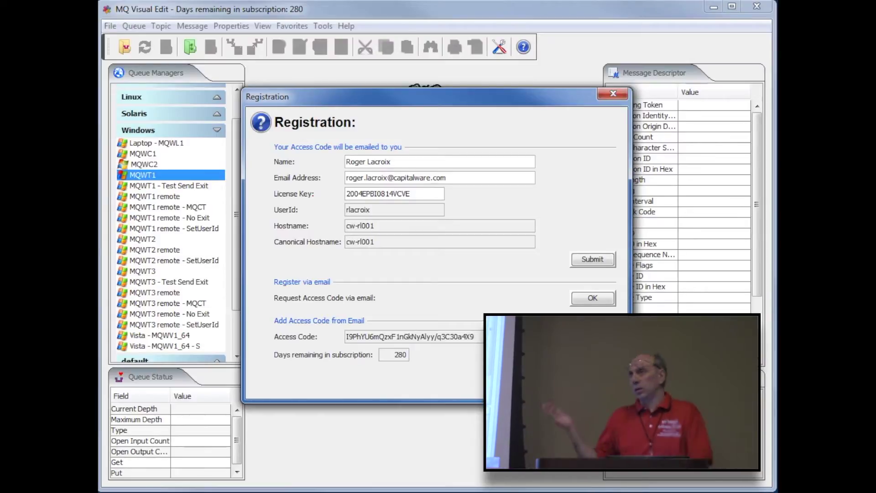
Review the instructions for requesting an access code by email, including the recipient address and the registration details to copy.
left_click(584, 301)
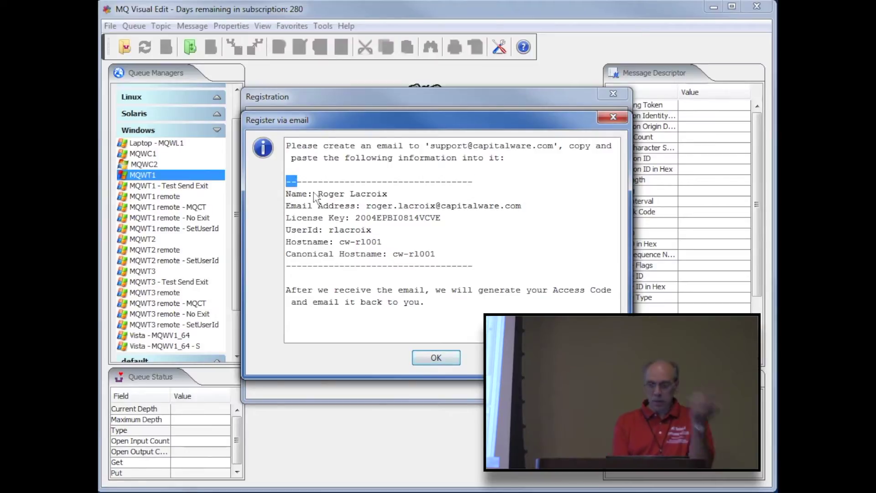
left_click_drag(287, 180, 492, 283)
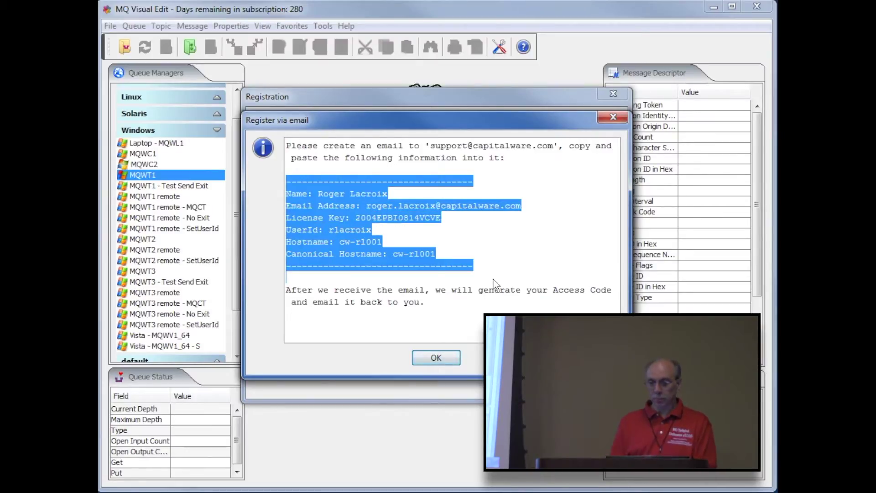
left_click(494, 284)
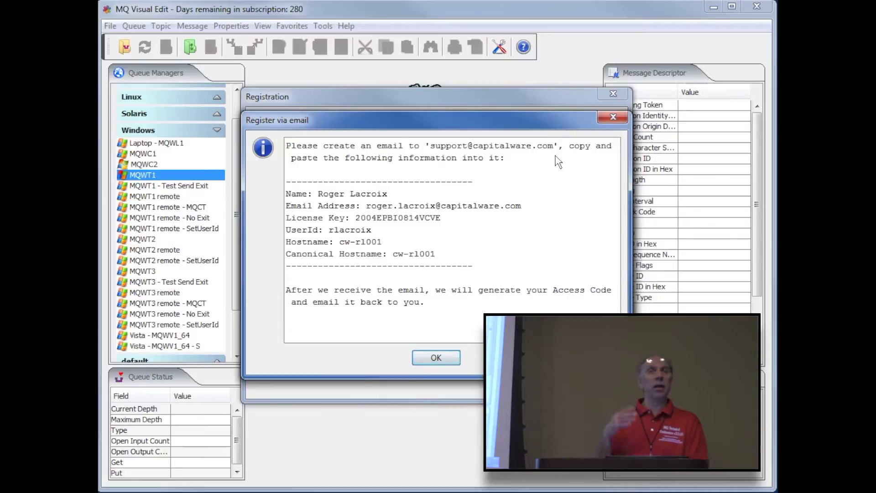
left_click_drag(558, 147, 431, 154)
left_click(433, 156)
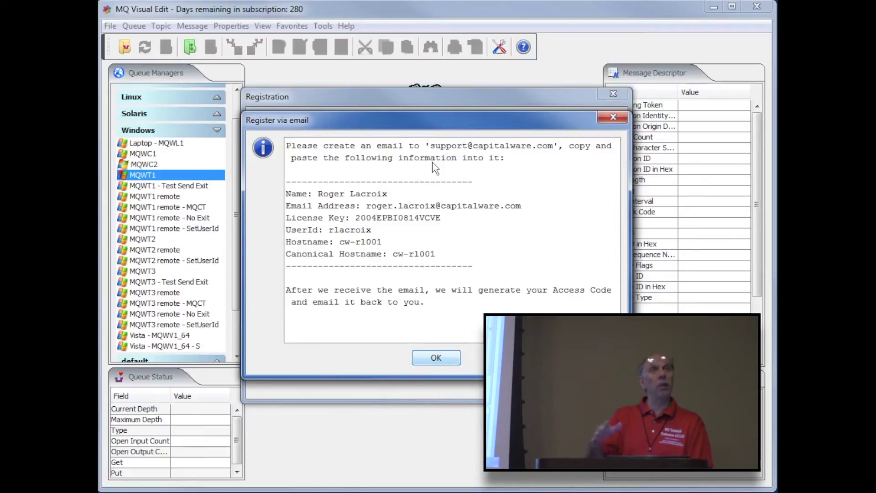
left_click(433, 358)
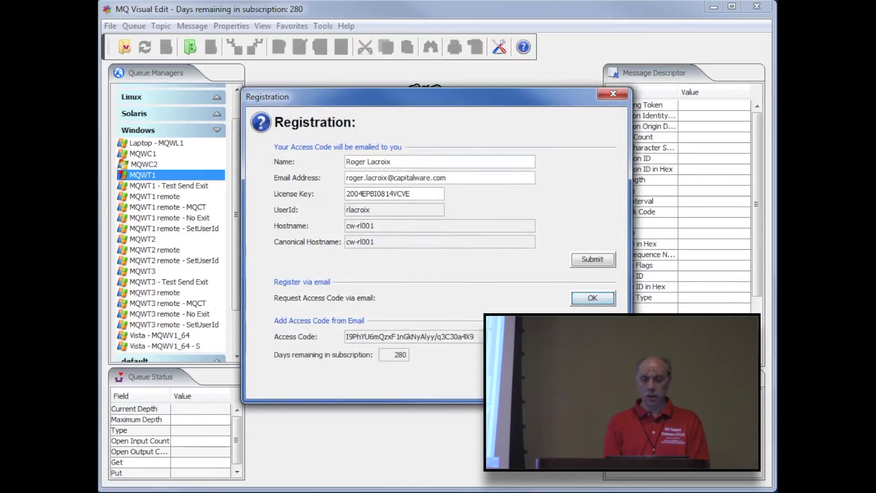
View the prompt for adding an emailed access code, and leave it and the registration form without entering a code.
left_click(592, 336)
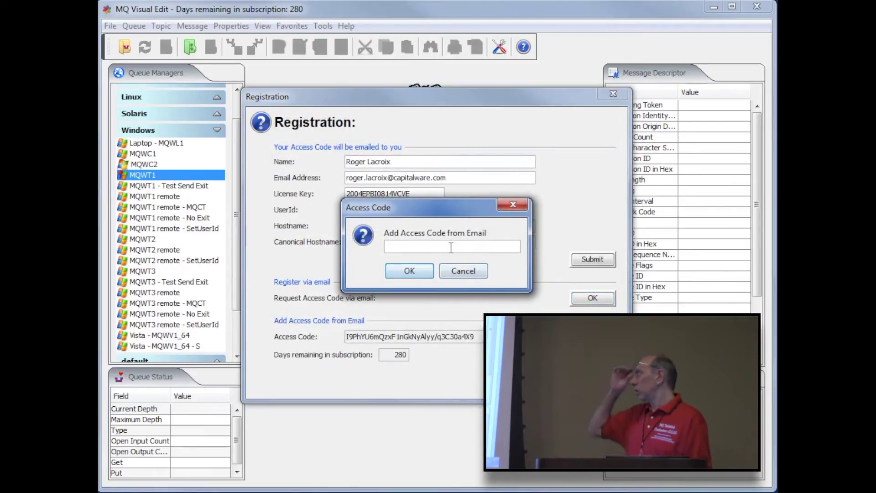
left_click(455, 271)
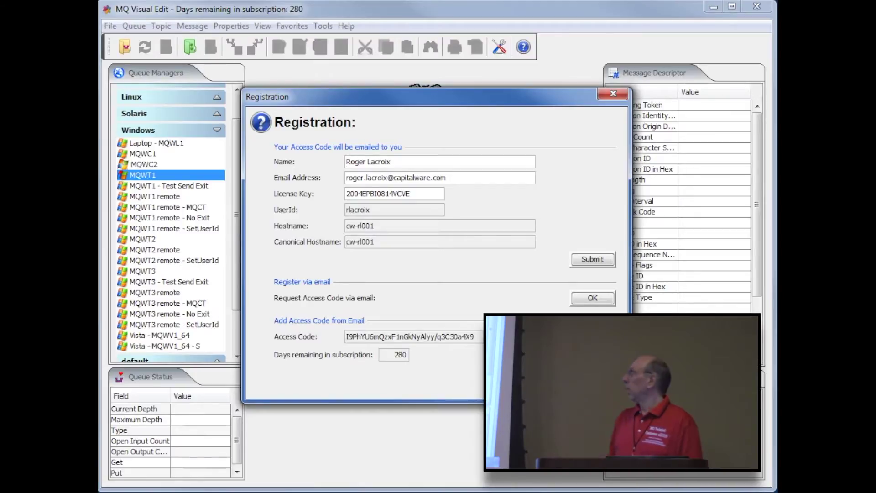
left_click(592, 383)
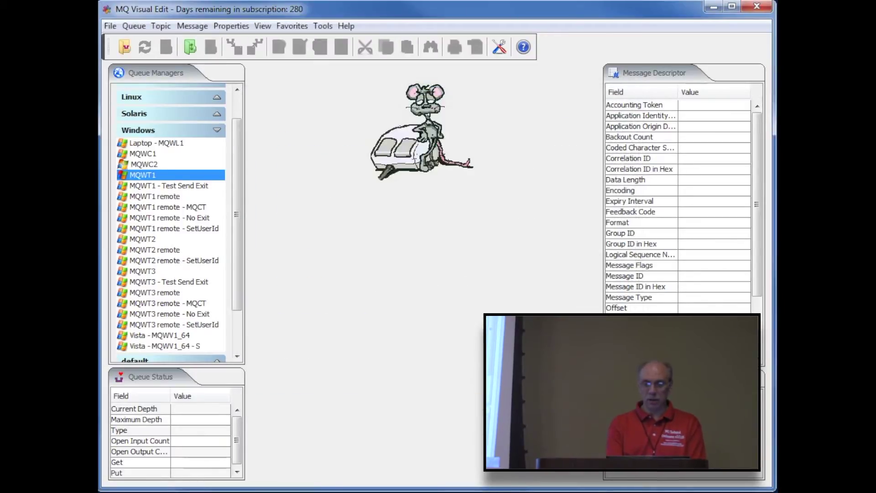
Review the General, Main Window and Edit Window preferences, including the proxy server option switched on and off and the CommProfile directory.
left_click(110, 26)
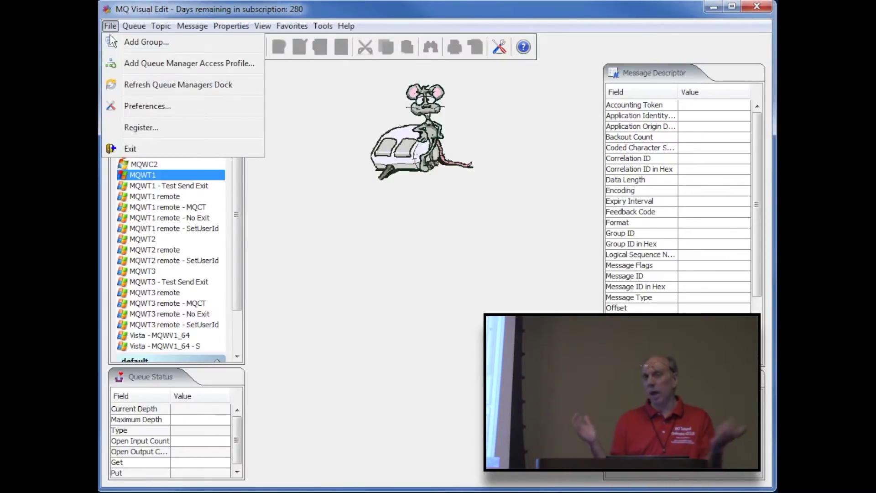
left_click(119, 108)
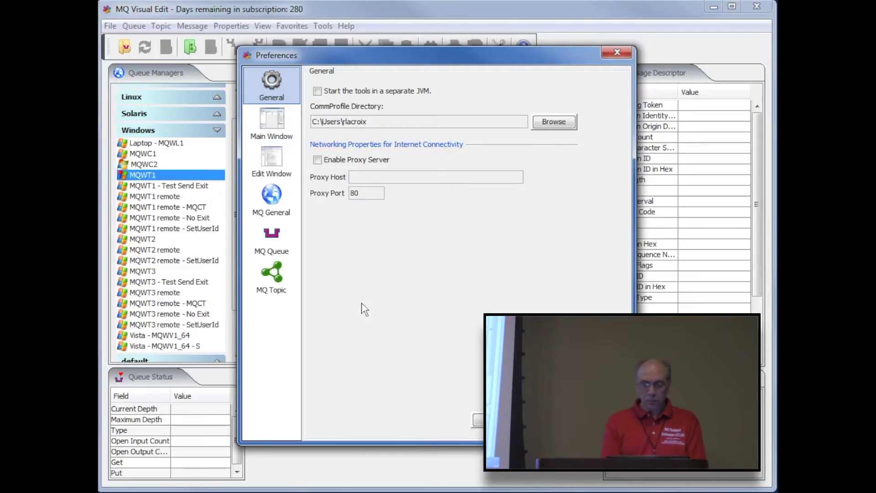
left_click(320, 159)
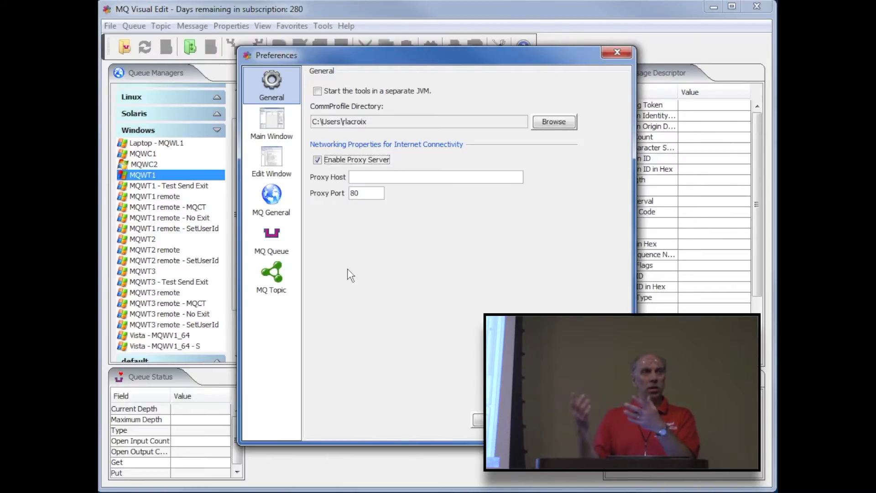
left_click(338, 160)
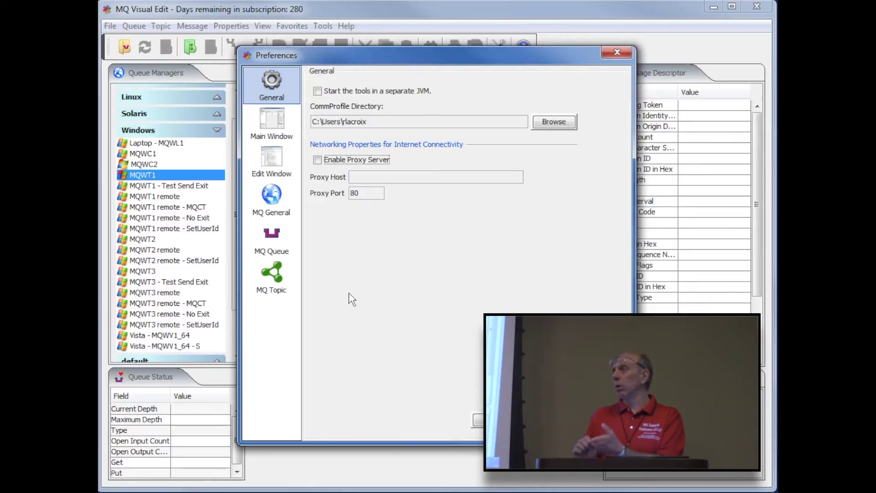
left_click_drag(376, 122, 305, 123)
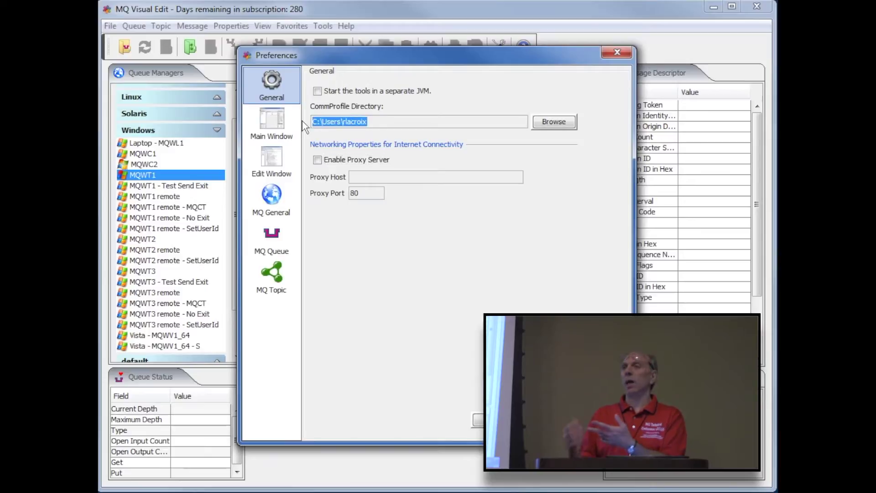
left_click(390, 179)
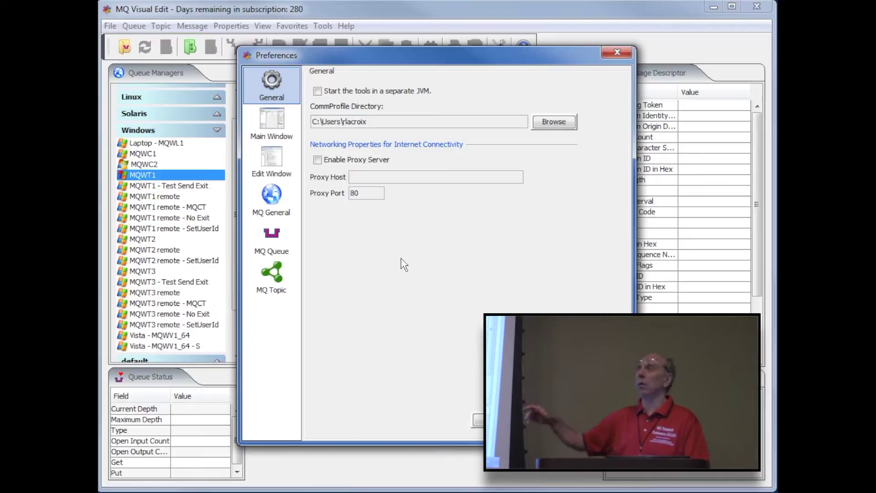
left_click(272, 123)
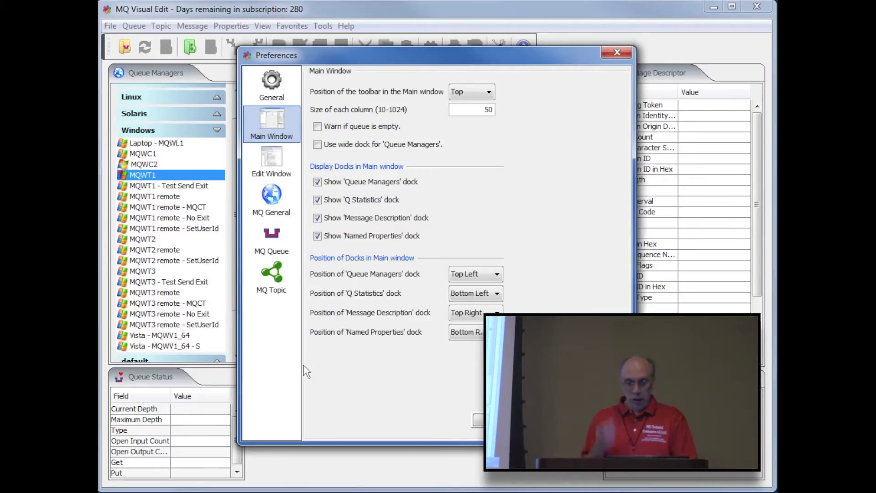
left_click(270, 173)
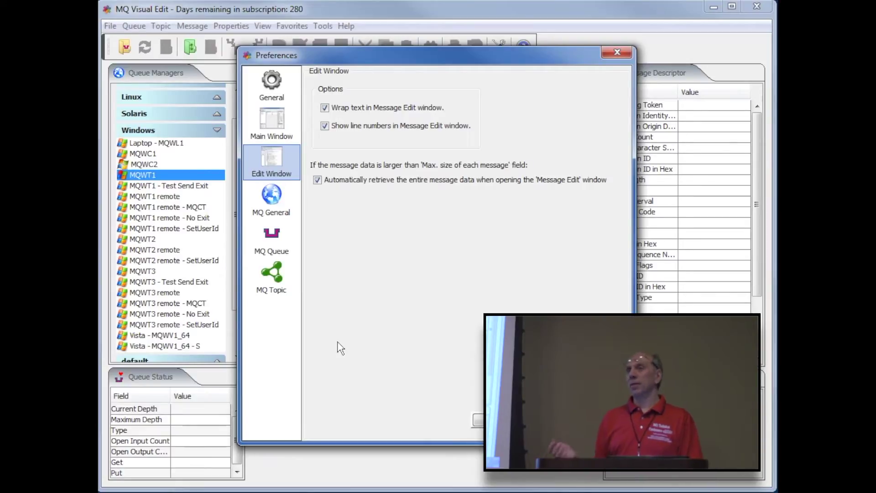
Set the Monitor Refresh Rate in the MQ General preferences to 10 seconds.
left_click(269, 207)
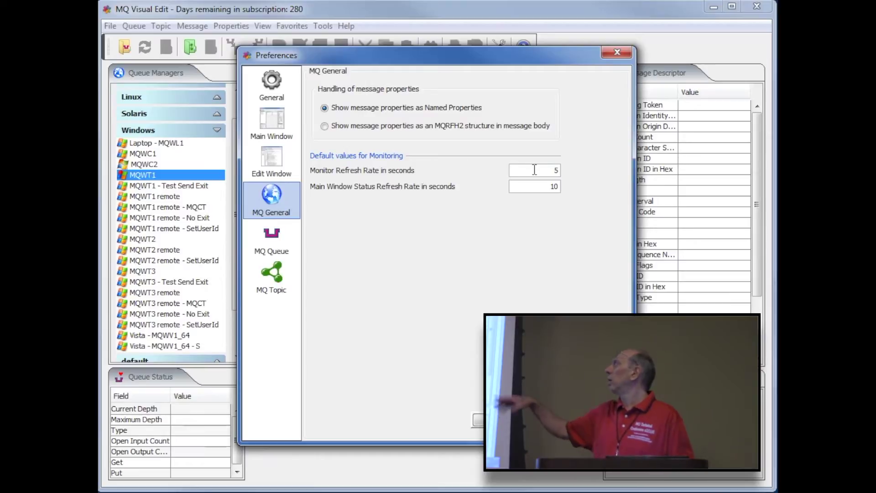
double_click(554, 170)
type("10")
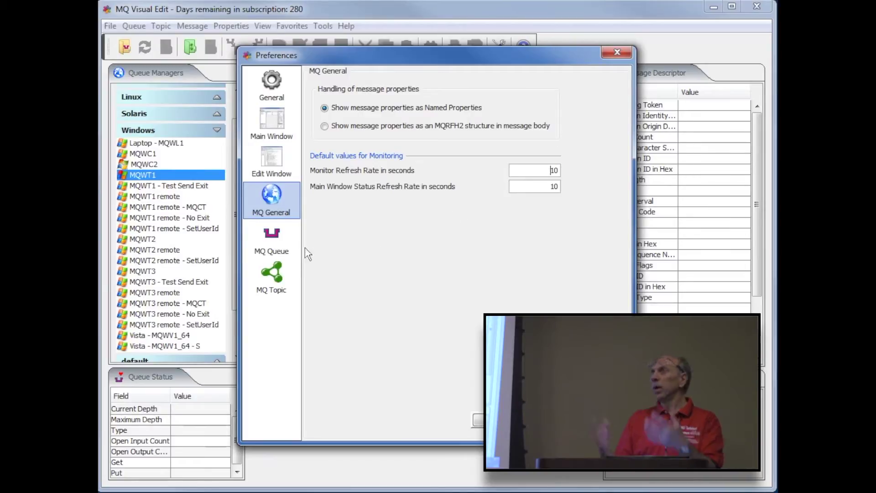
Review the default values in the MQ Queue and MQ Topic preferences and close the preferences.
left_click(285, 251)
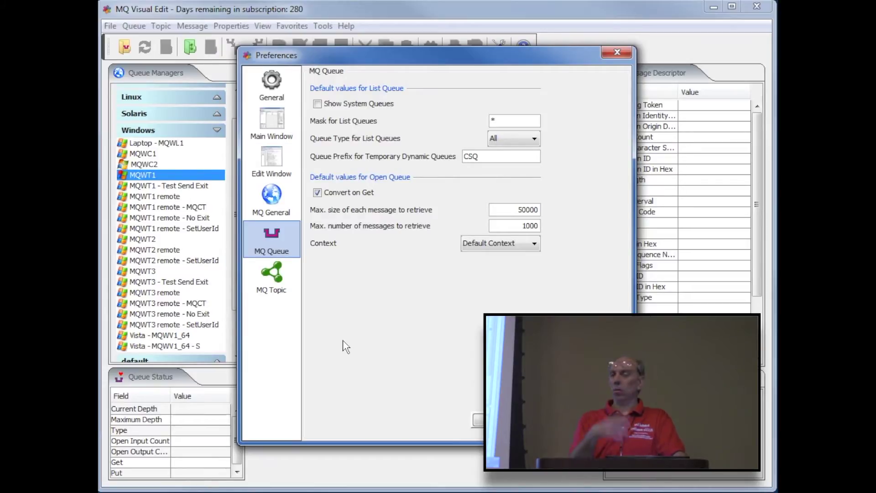
left_click(276, 277)
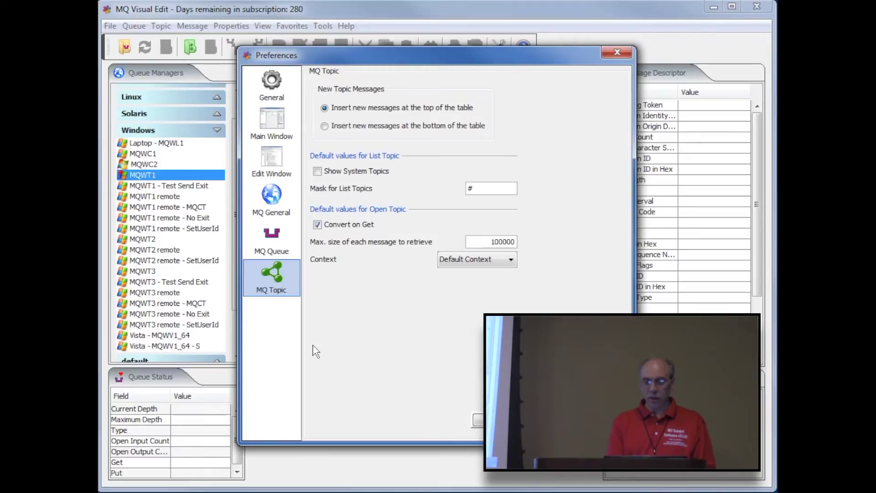
key("Return")
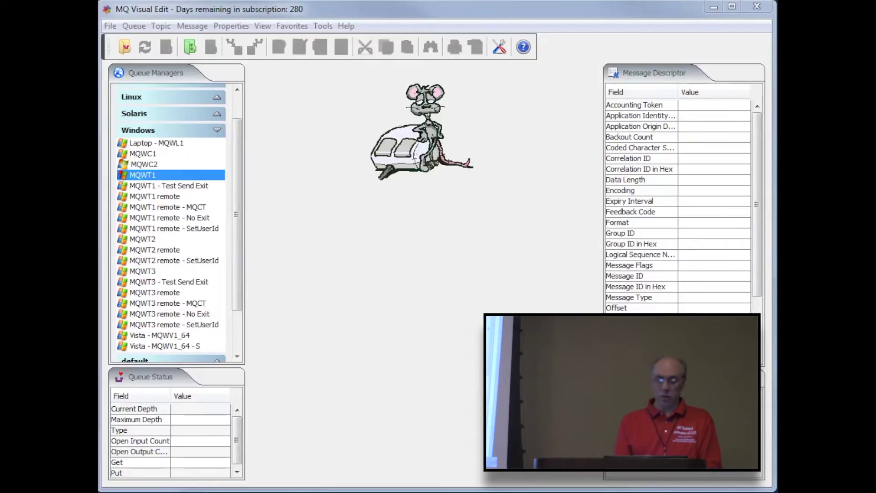
Open the queue TEST.Q1 on queue manager MQWT1 with display range 1 to 1000 and the default context.
left_click(132, 36)
left_click(132, 31)
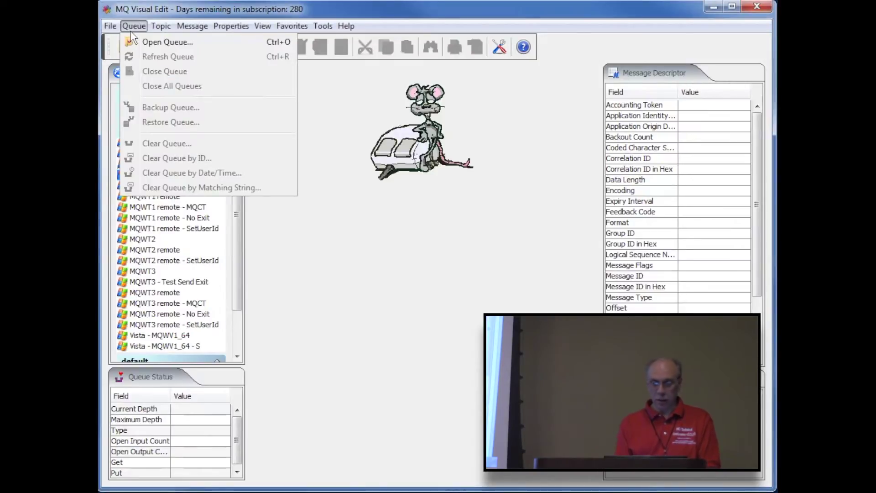
left_click(130, 42)
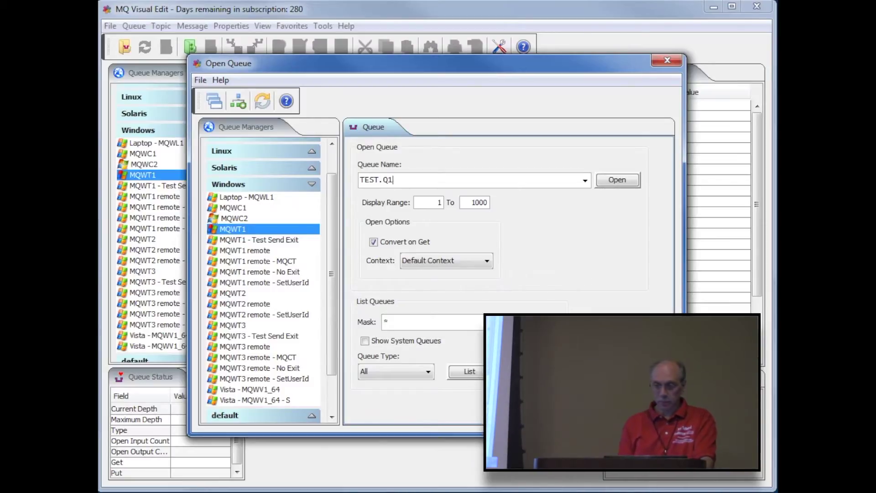
left_click(612, 179)
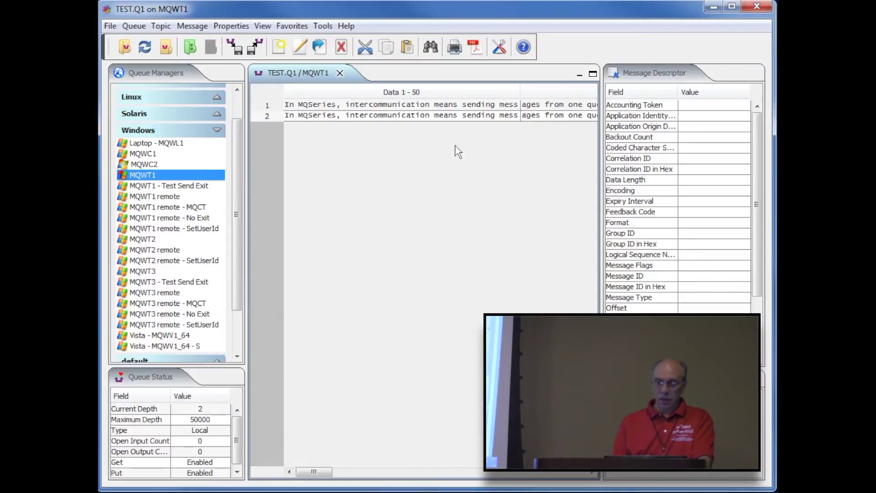
Open the second message in TEST.Q1 and review its data and the General, Report, Context and Identifiers sections of its message descriptor.
left_click(427, 115)
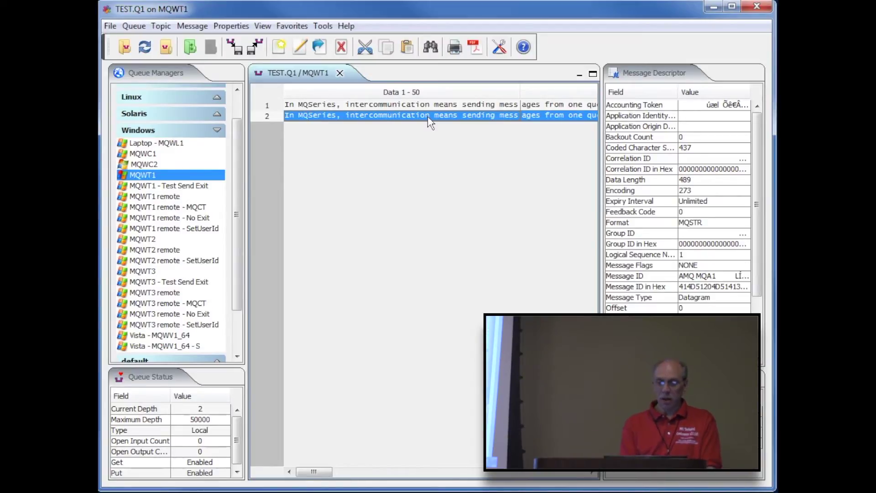
left_click_drag(756, 232, 759, 287)
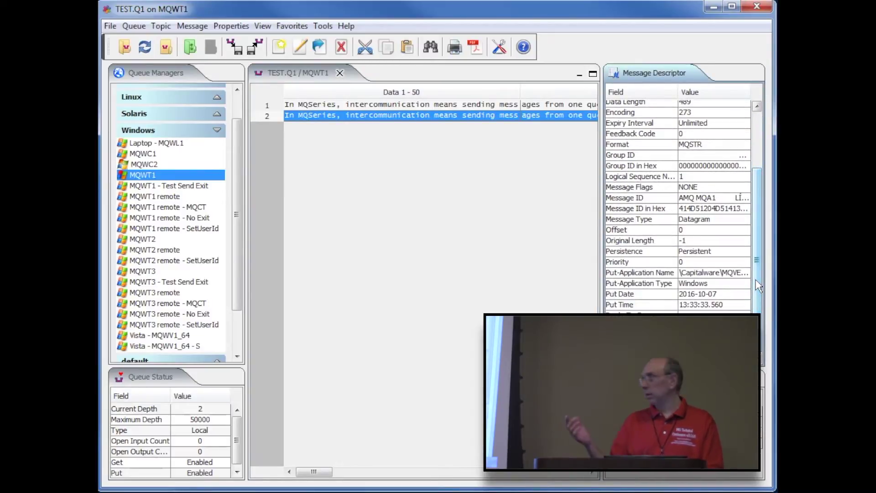
double_click(373, 115)
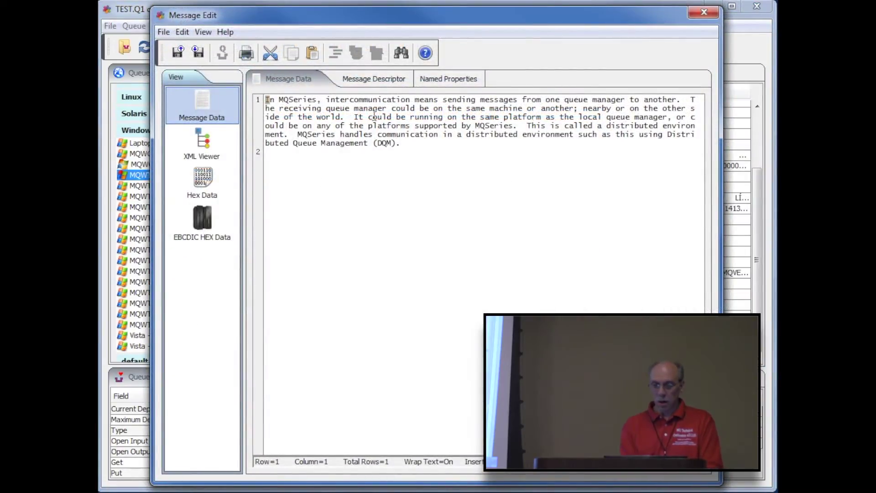
left_click(381, 83)
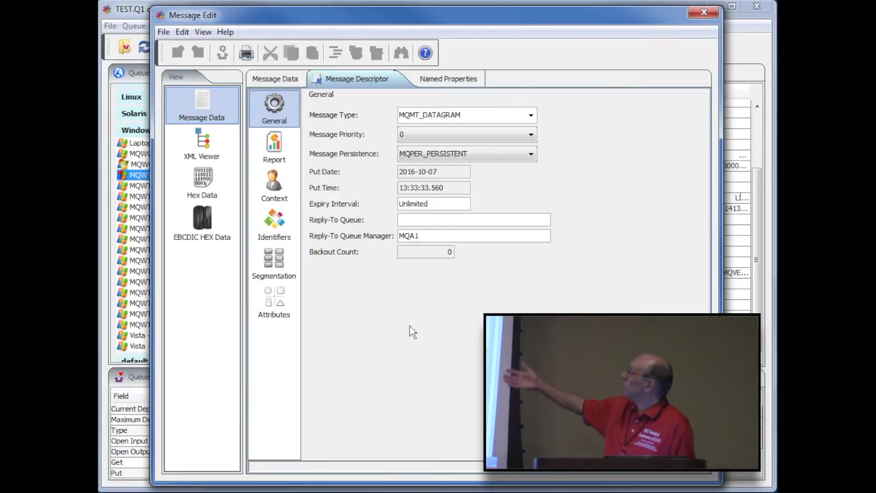
left_click(276, 151)
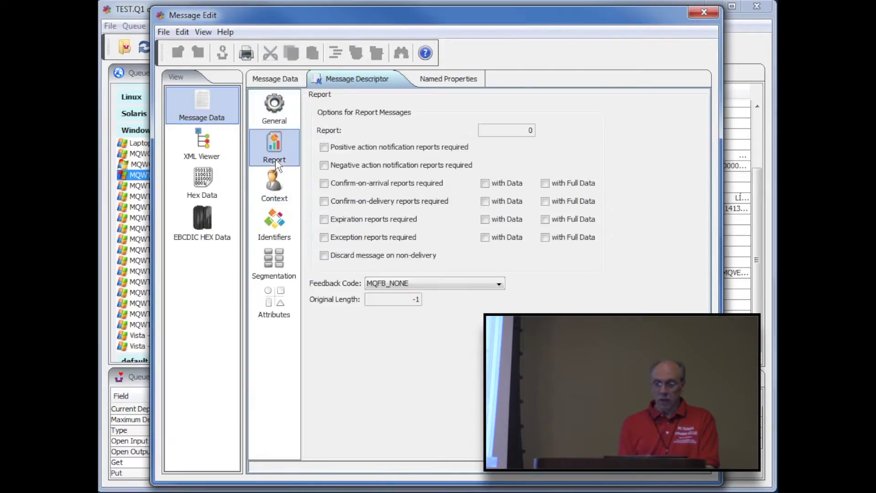
left_click(273, 190)
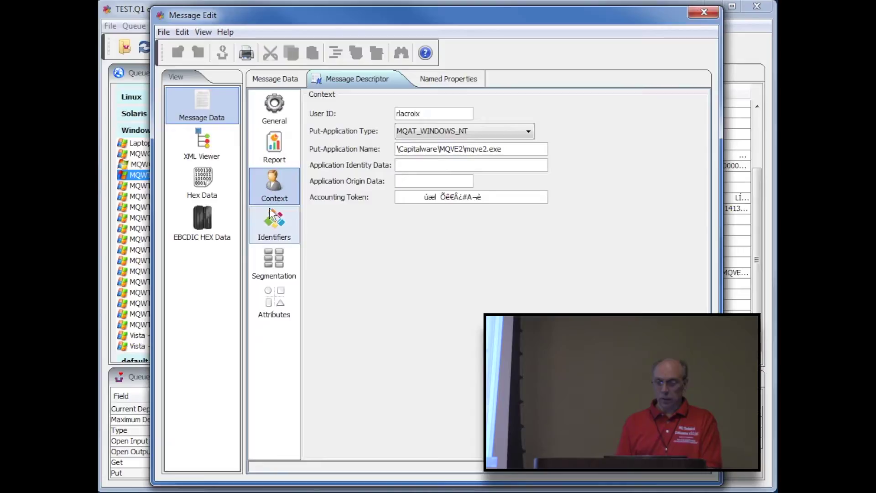
left_click(269, 227)
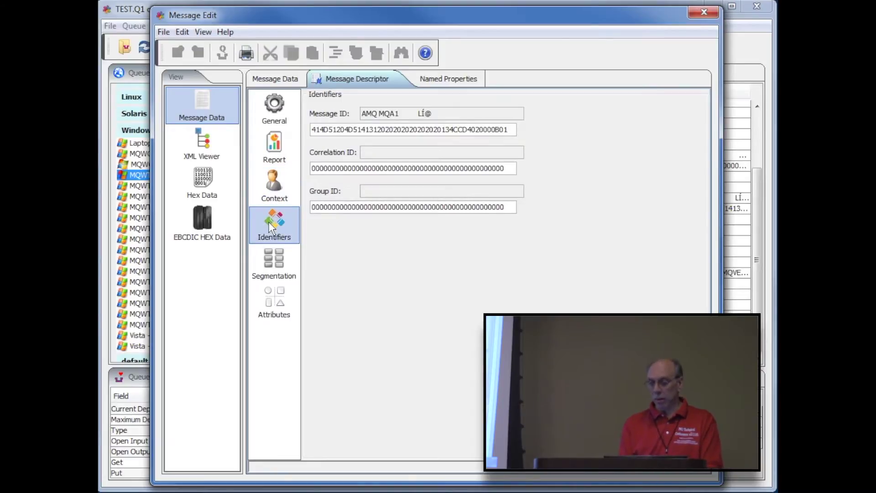
Review the message's named properties, viewing the form for adding a property and the one for editing USRProp without changing anything.
left_click(435, 82)
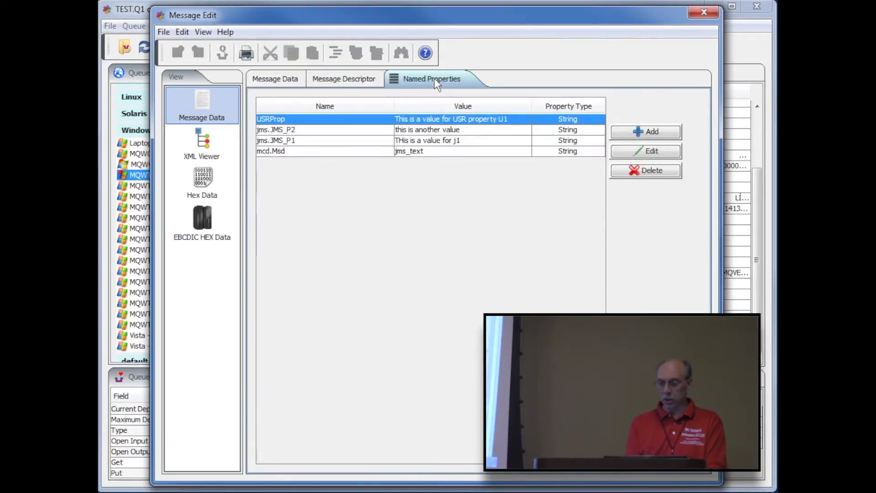
left_click(623, 132)
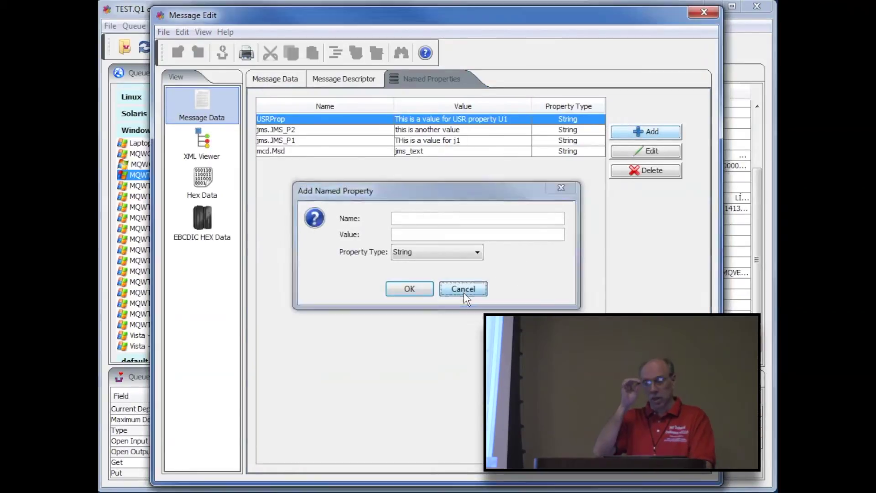
left_click(462, 286)
left_click(631, 155)
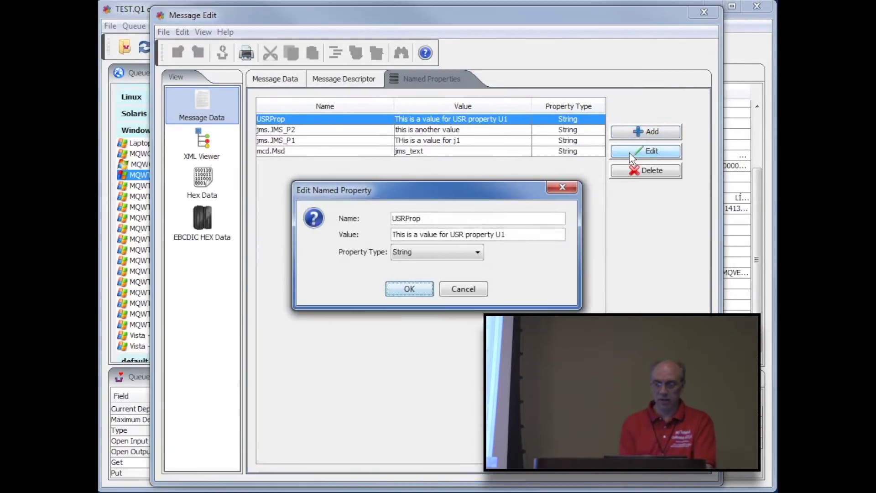
left_click(477, 286)
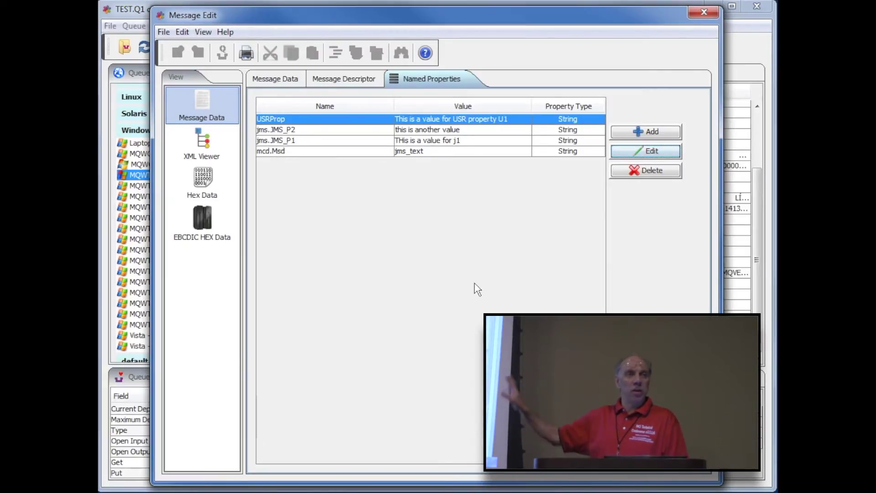
Append the text "this is a test" to the end of the second message's data.
left_click(290, 79)
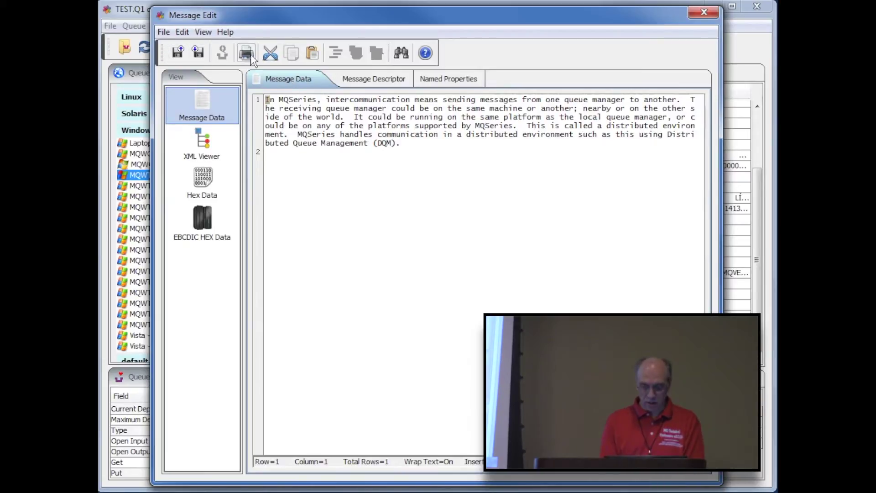
left_click(420, 146)
type("this is")
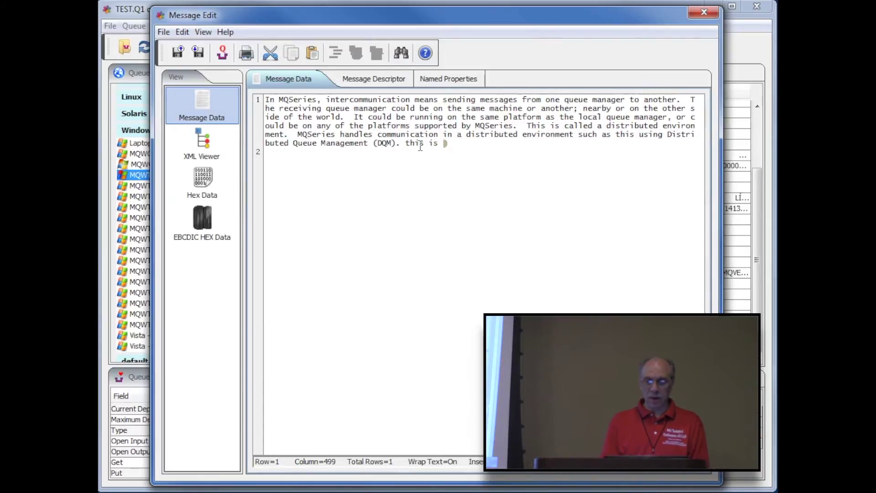
type(" a test")
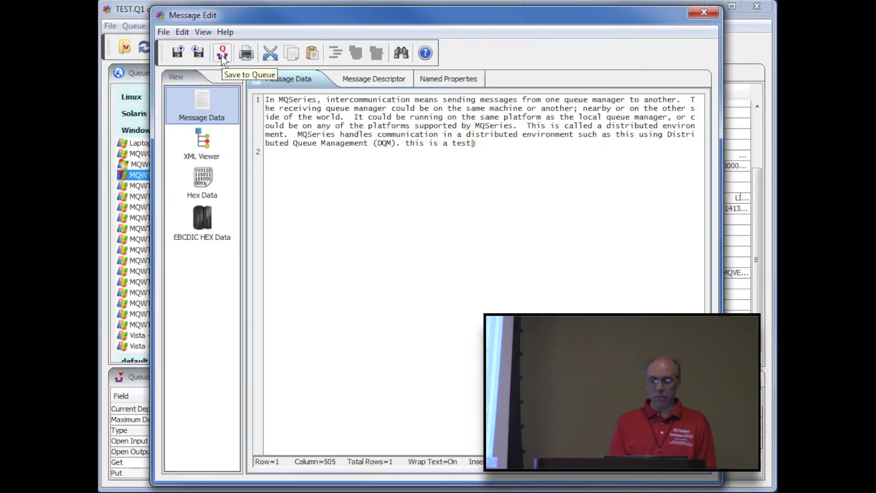
Save the edited message to the queue and refresh the TEST.Q1 message list.
left_click(164, 32)
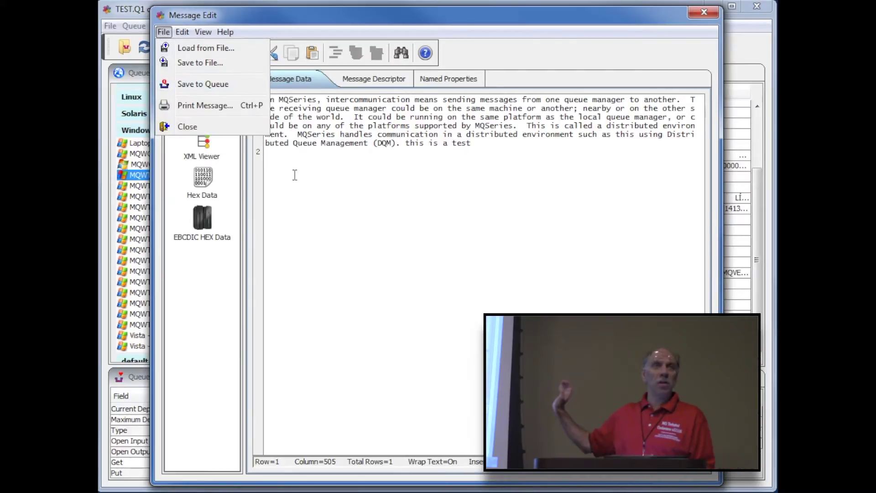
left_click(242, 112)
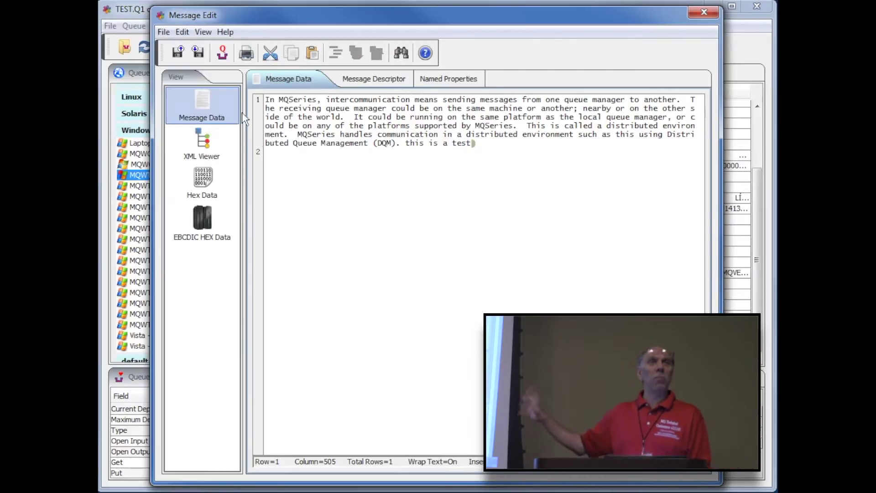
left_click(222, 52)
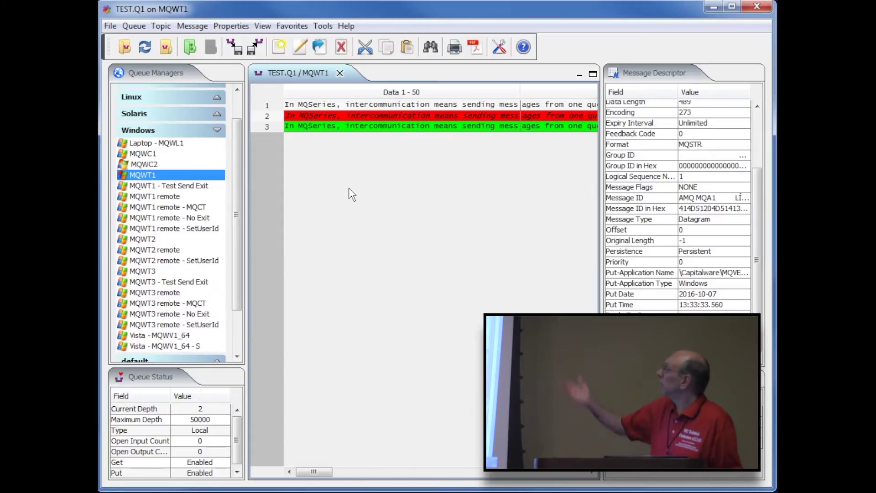
left_click(145, 47)
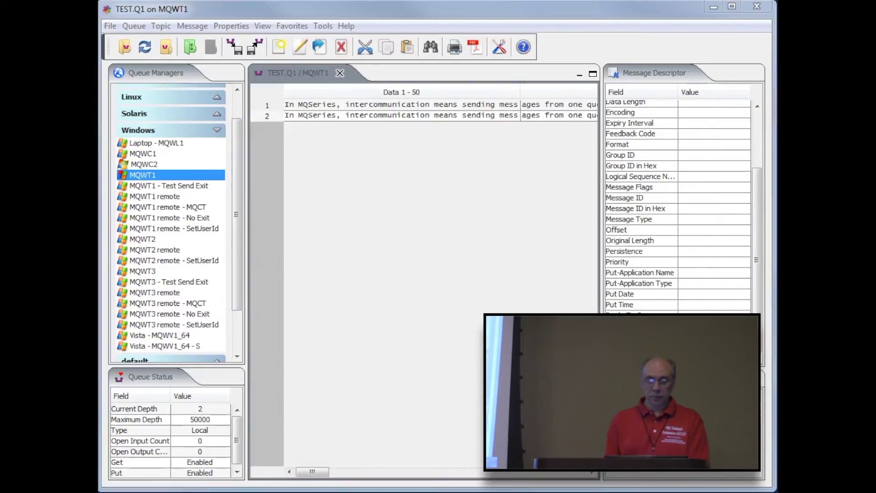
Import the XML order file into TEST.Q1 as a single message in String format with the default message descriptor.
left_click(192, 26)
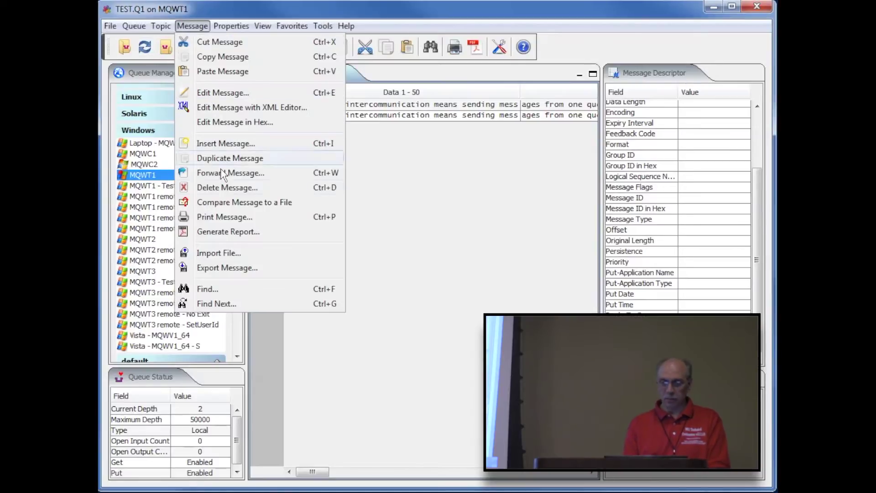
left_click(225, 250)
double_click(360, 185)
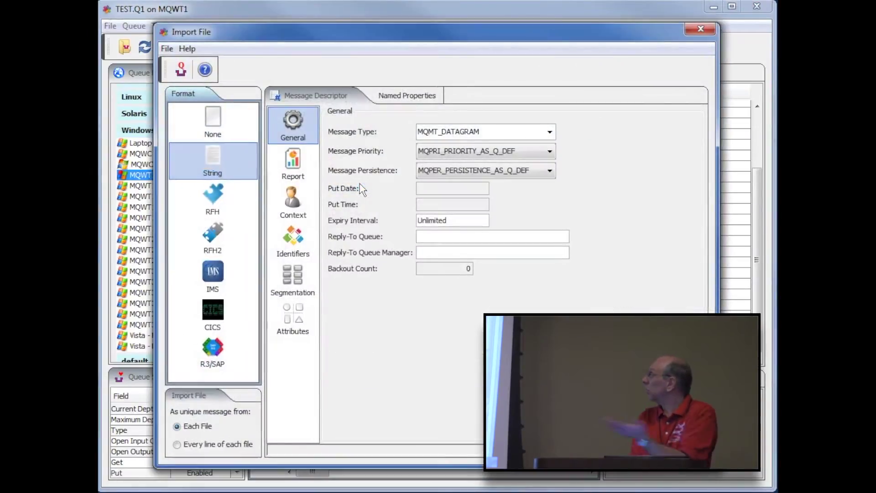
left_click(179, 71)
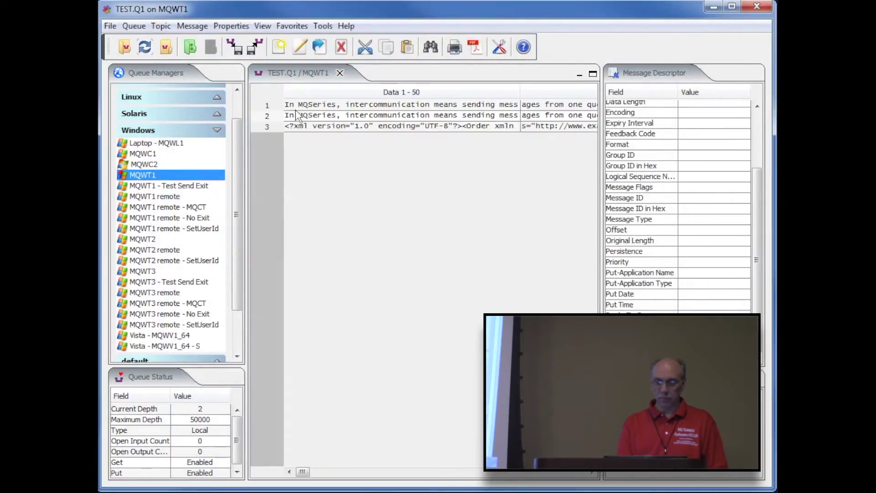
Examine the imported XML message as message data and as a fully expanded tree in the XML Viewer, and close it.
left_click(298, 126)
double_click(298, 125)
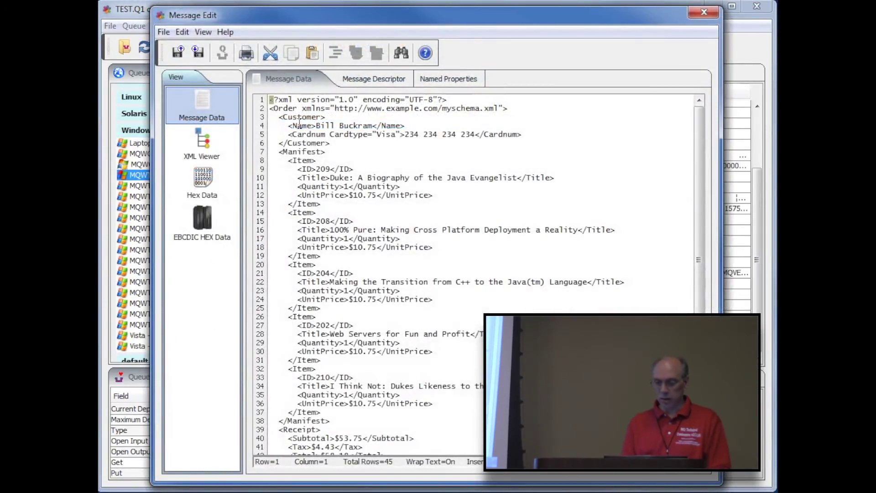
left_click(214, 159)
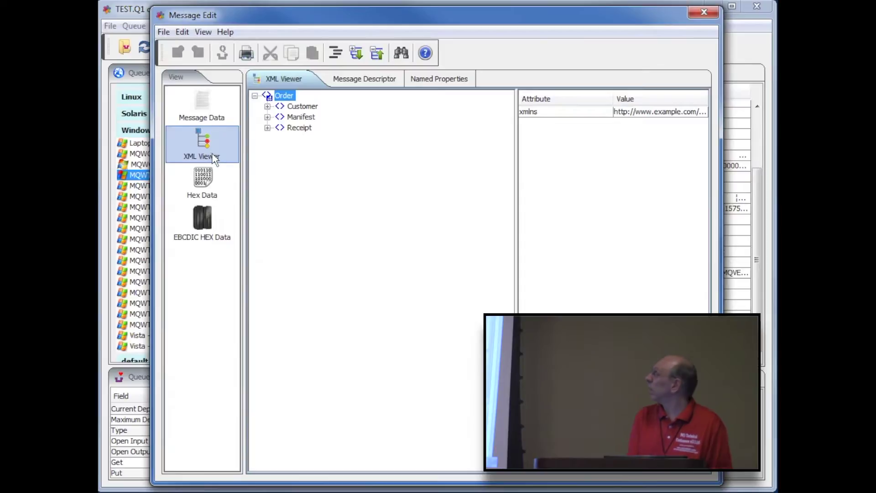
left_click(358, 56)
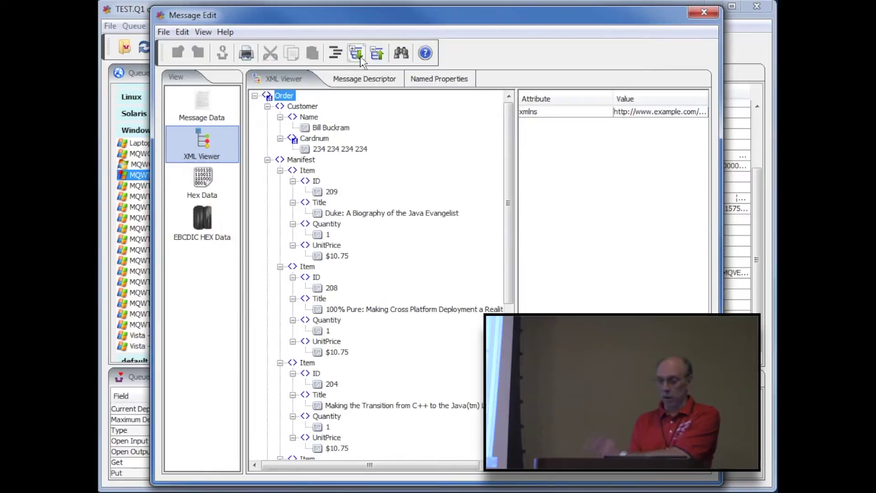
left_click(699, 15)
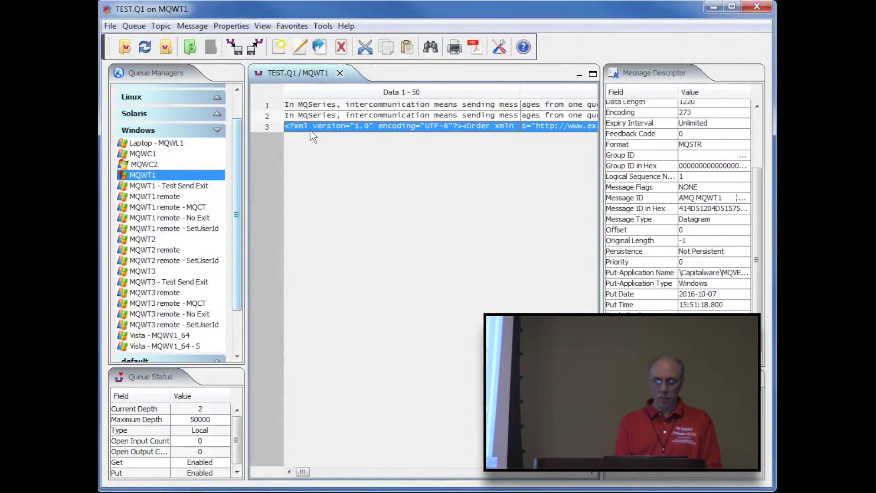
Open the imported XML message in the XML Editor and expand all its elements.
left_click(192, 26)
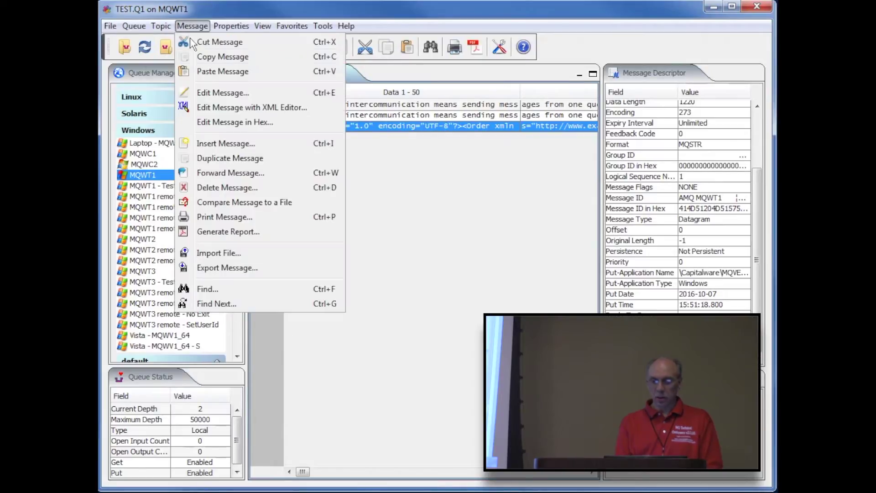
left_click(216, 109)
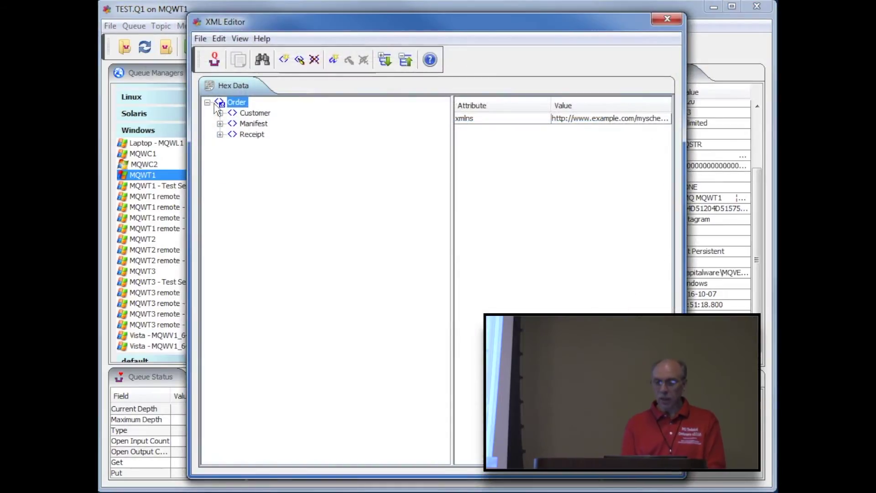
left_click(386, 61)
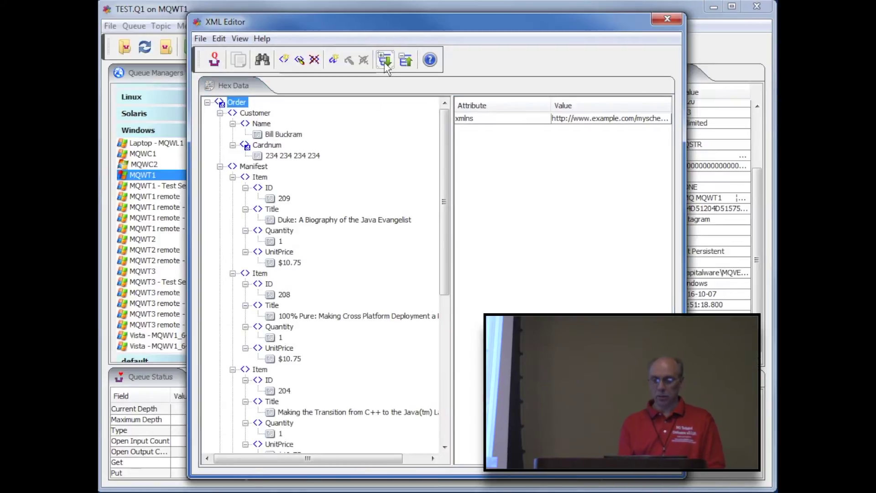
Change the last digit of the customer's card number in the Cardnum element and save the message to the queue.
left_click(292, 156)
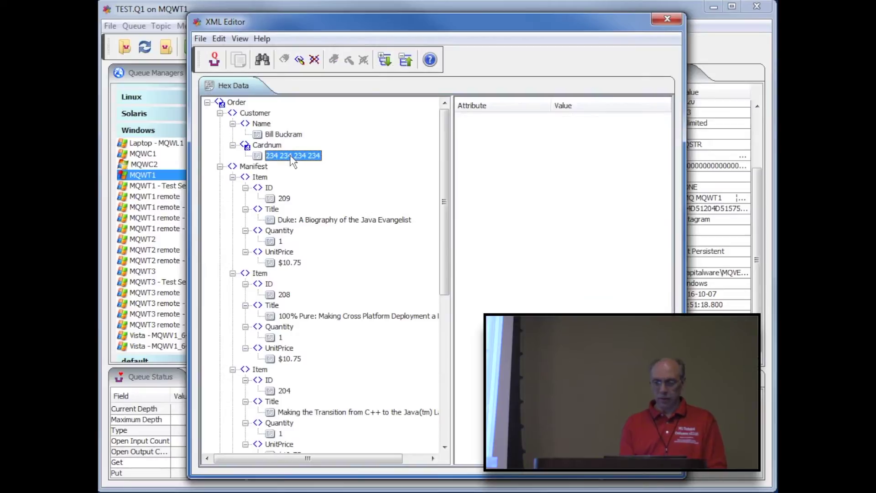
right_click(318, 163)
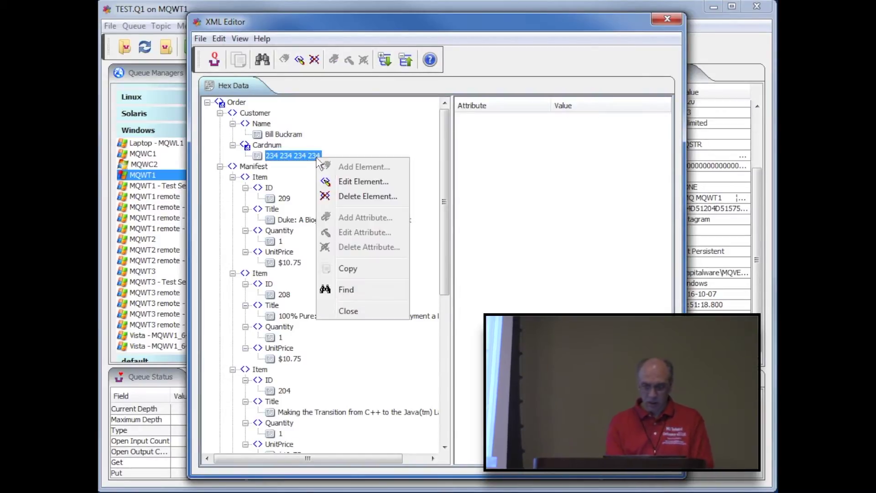
left_click(333, 181)
key("End")
key("BackSpace")
type("5")
key("Return")
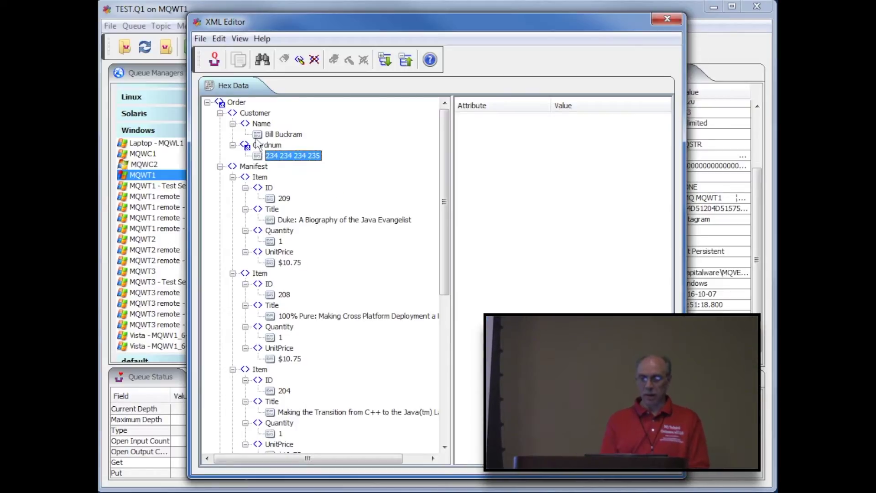
left_click(215, 61)
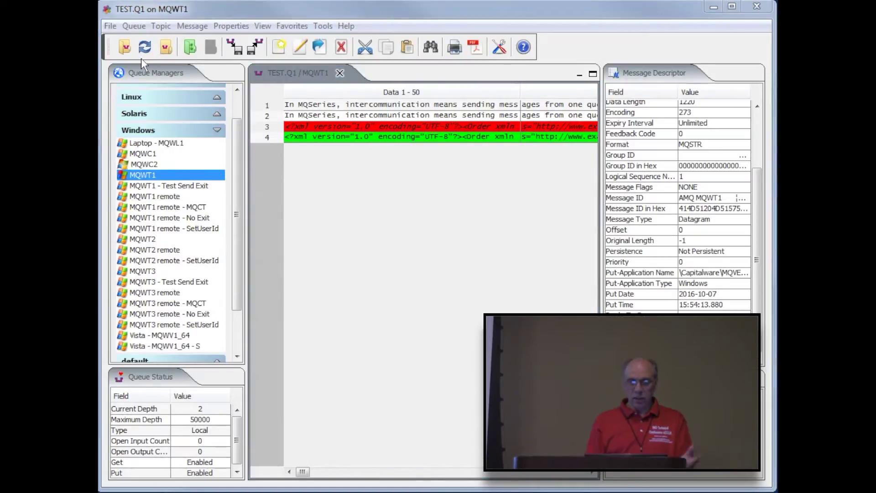
Restore the queue backup MQFM_16msg.veq from the TestCases folder into TEST.Q1 and refresh the queue.
left_click(134, 26)
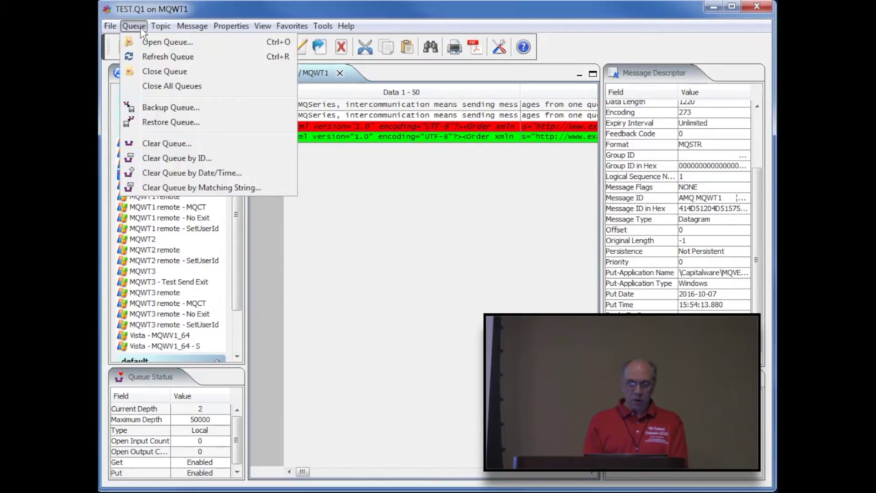
left_click(140, 123)
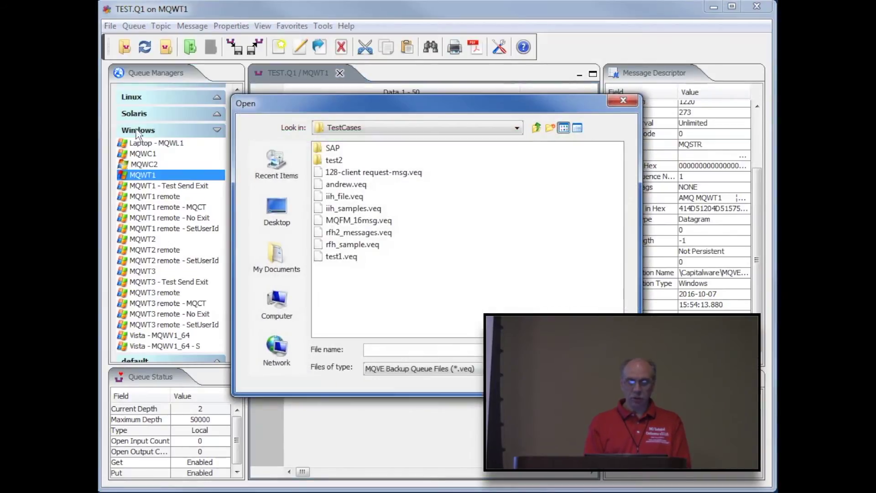
left_click(338, 221)
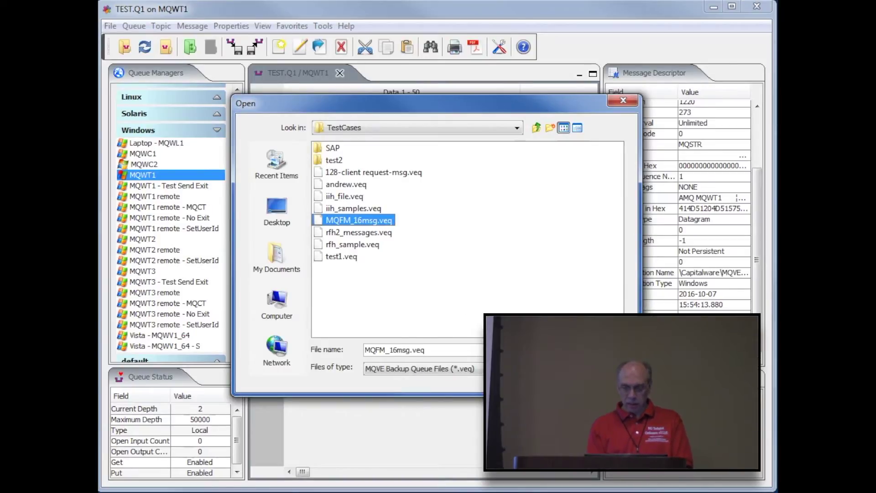
key("Return")
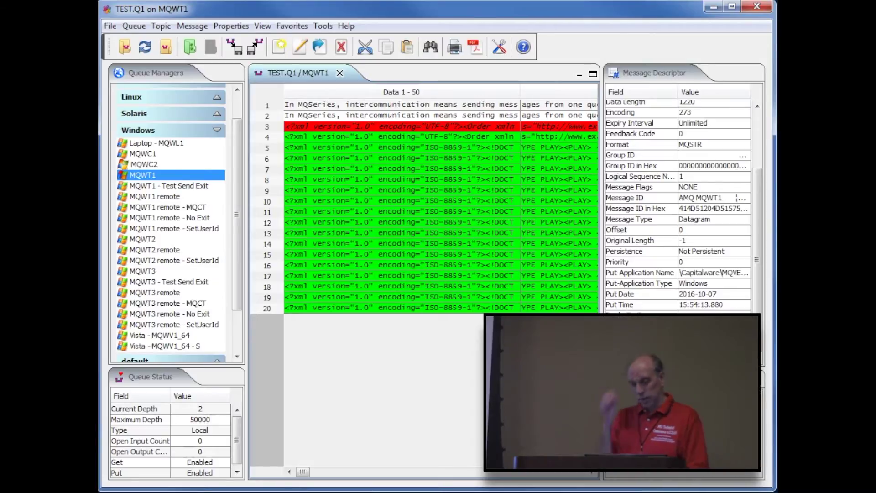
left_click(144, 47)
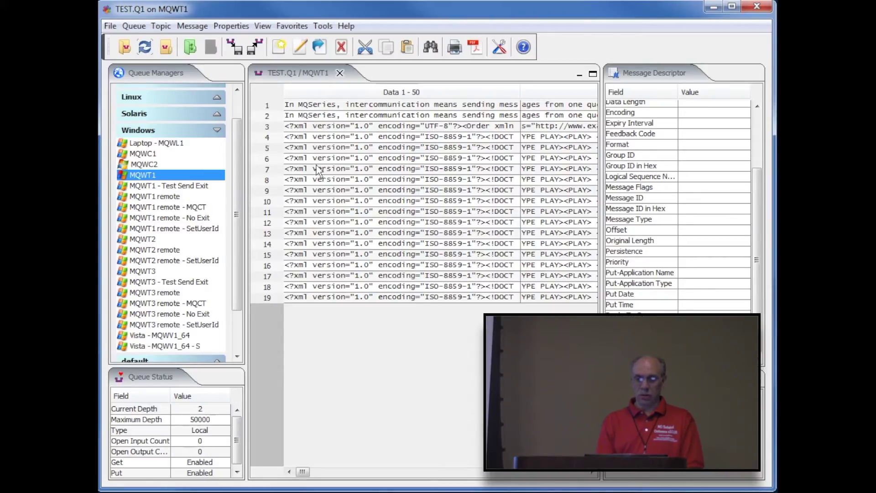
Restore the queue backup 100_1k_msg.veq from the TestData folder into TEST.Q1.
left_click(135, 27)
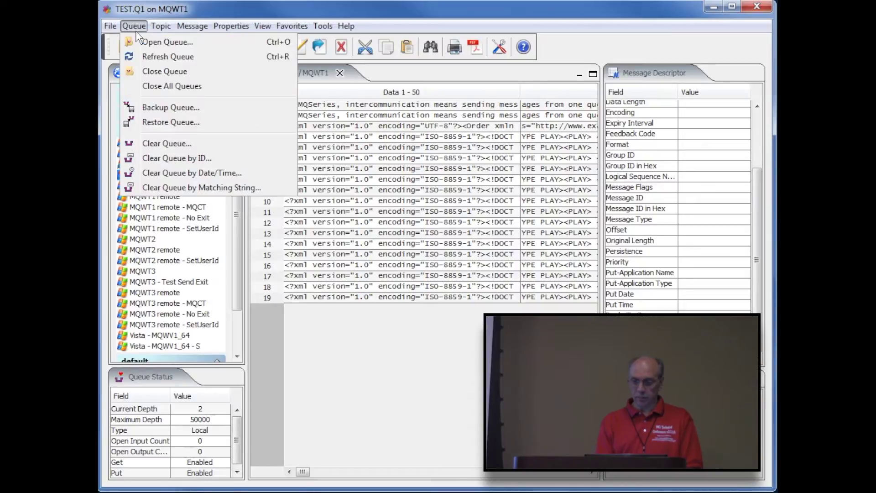
left_click(168, 122)
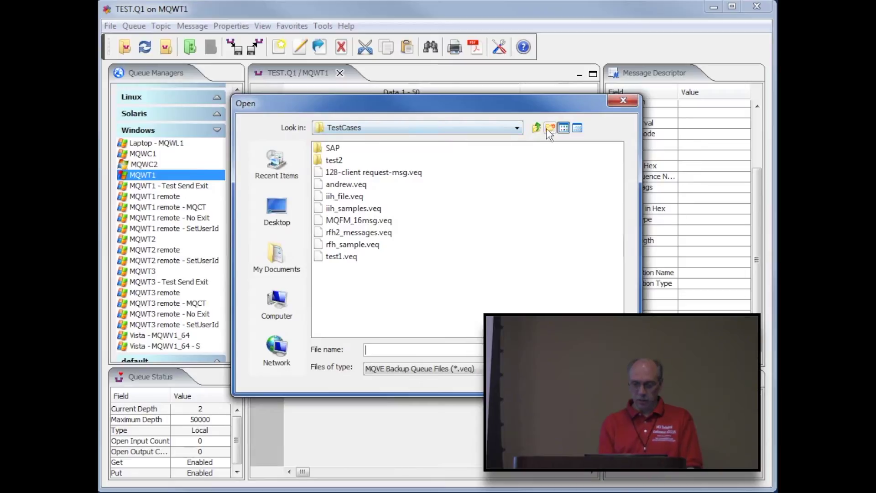
left_click(537, 127)
double_click(348, 294)
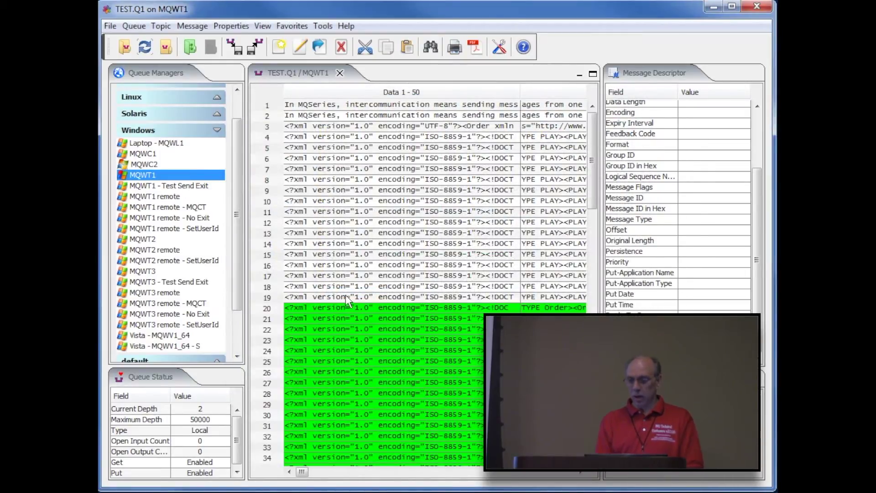
Refresh TEST.Q1, examine the message data of the restored XML message in row 29, and close it.
left_click(144, 47)
double_click(388, 405)
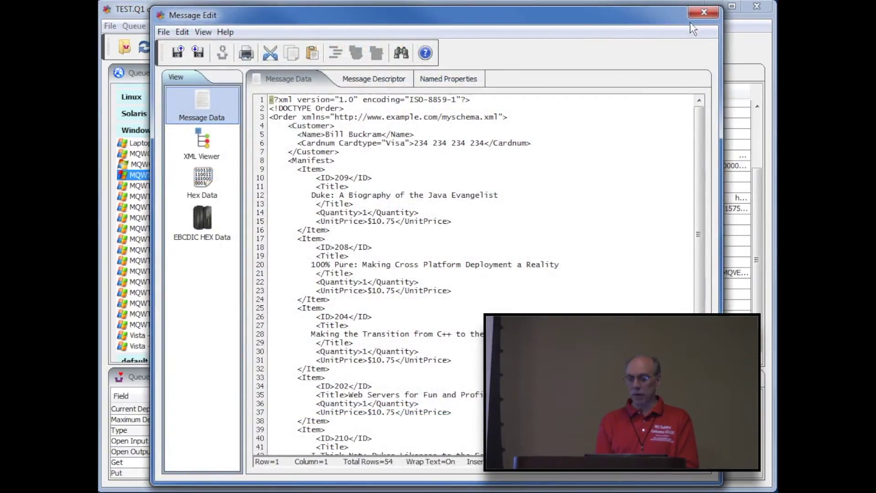
left_click(701, 12)
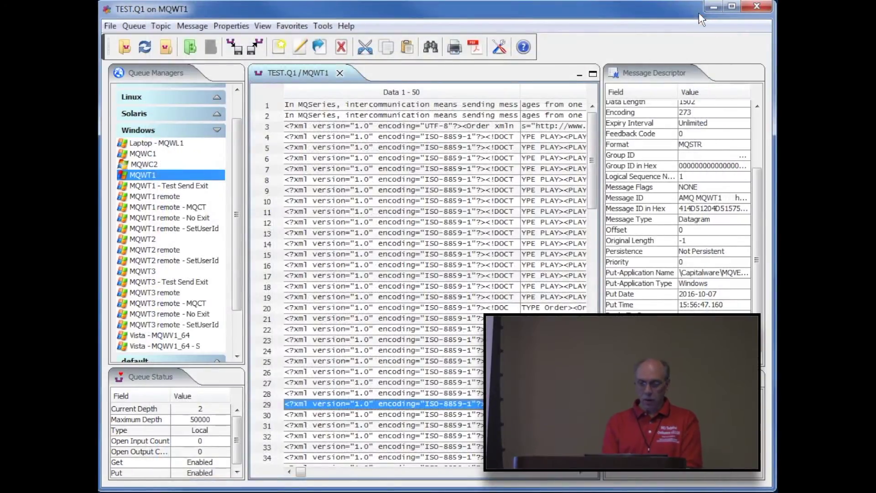
Export messages 12 to 17 of TEST.Q1, each to a separate file, with the output name E:\TestData\temp\message.txt.
left_click(321, 211)
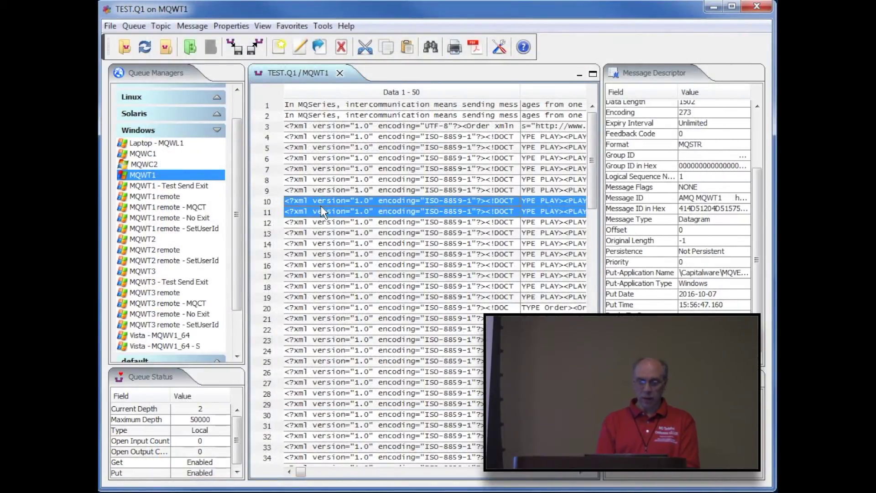
left_click(321, 222)
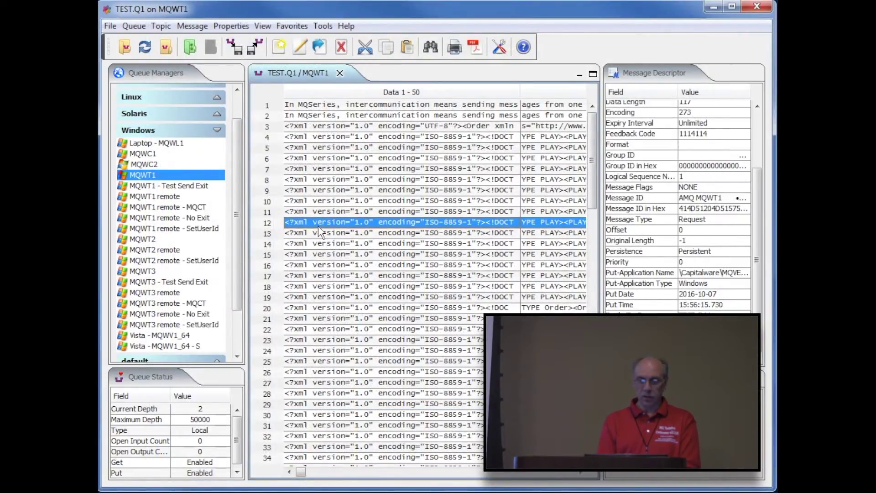
left_click(321, 276, "shift")
left_click(191, 26)
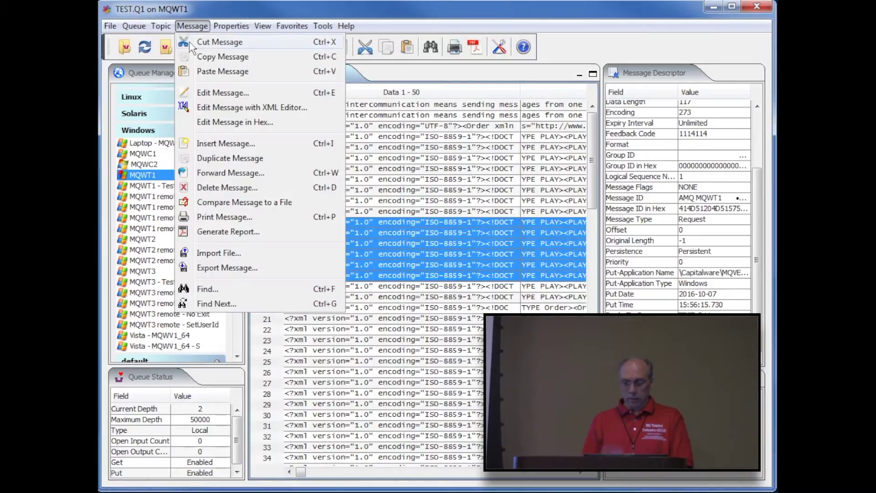
left_click(227, 271)
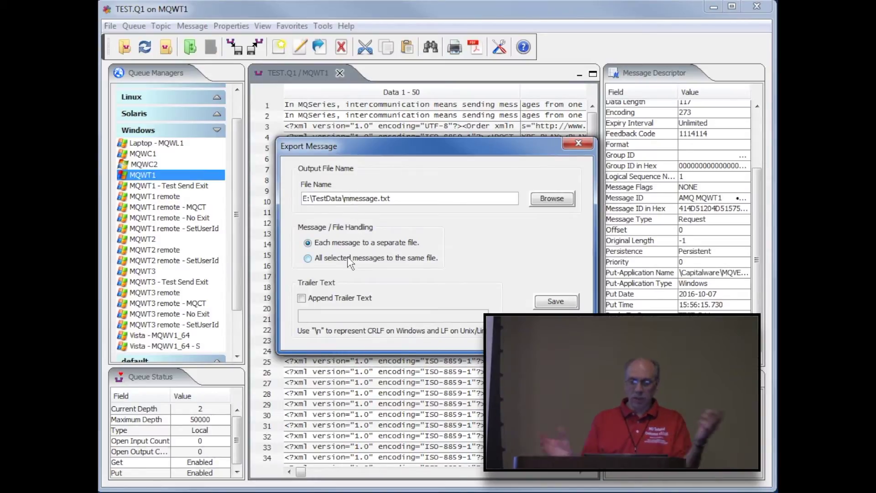
type("temp\\")
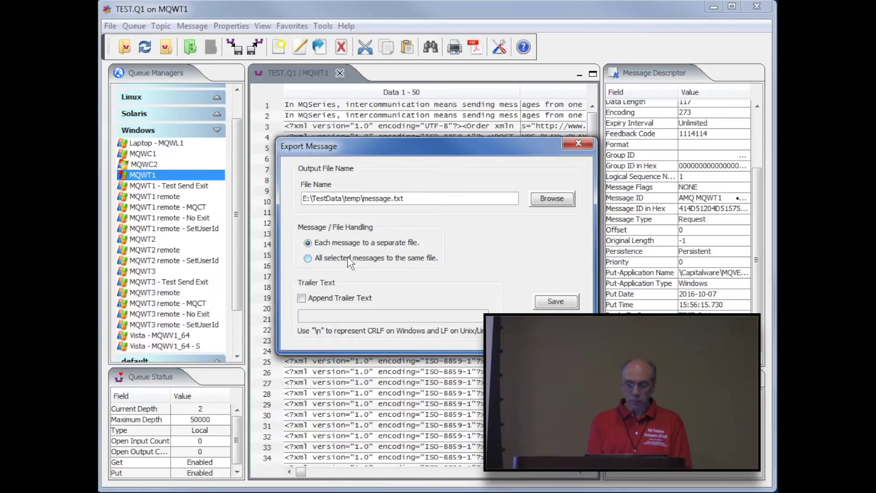
left_click(563, 302)
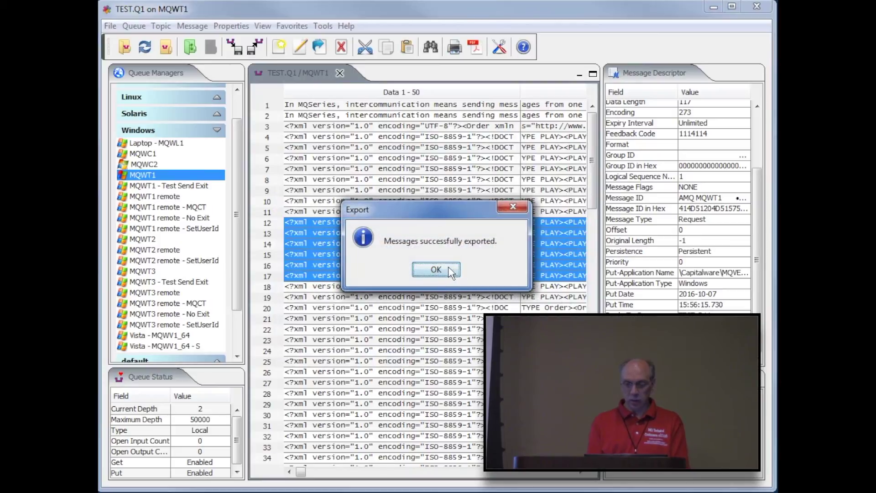
left_click(448, 269)
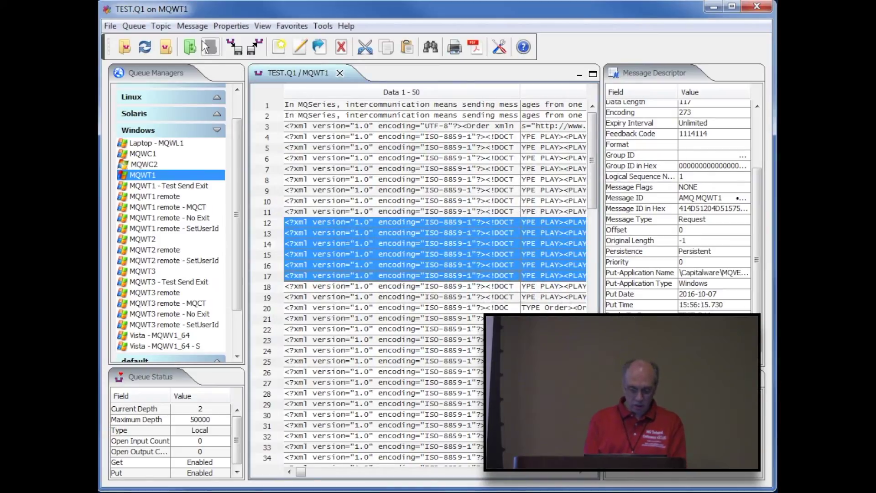
Try to import the exported files message_0001.txt to message_0006.txt from the temp folder into TEST.Q1.
left_click(192, 26)
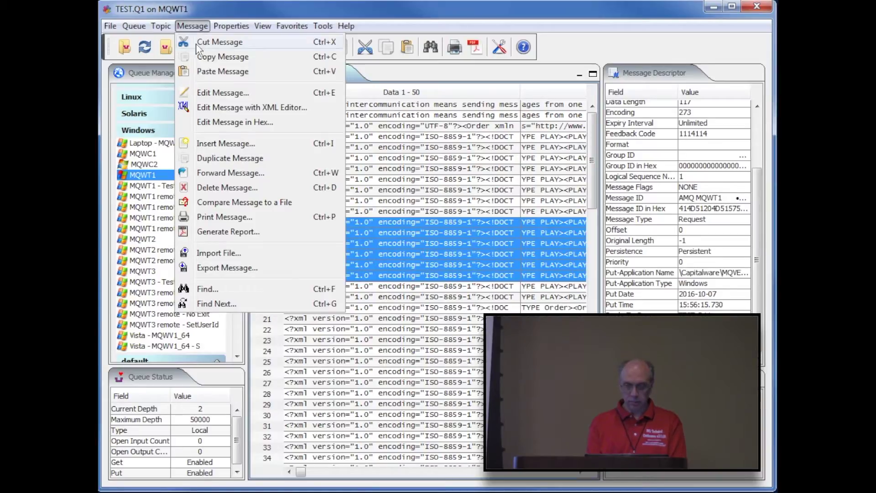
left_click(215, 254)
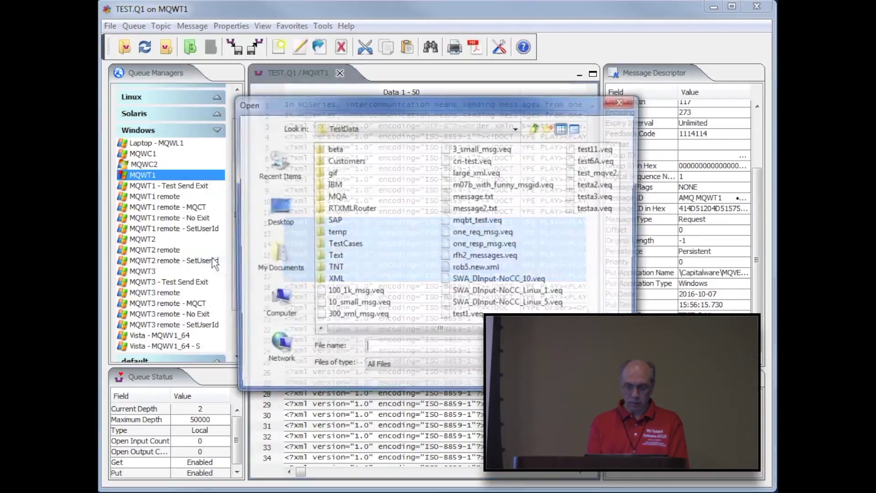
double_click(335, 234)
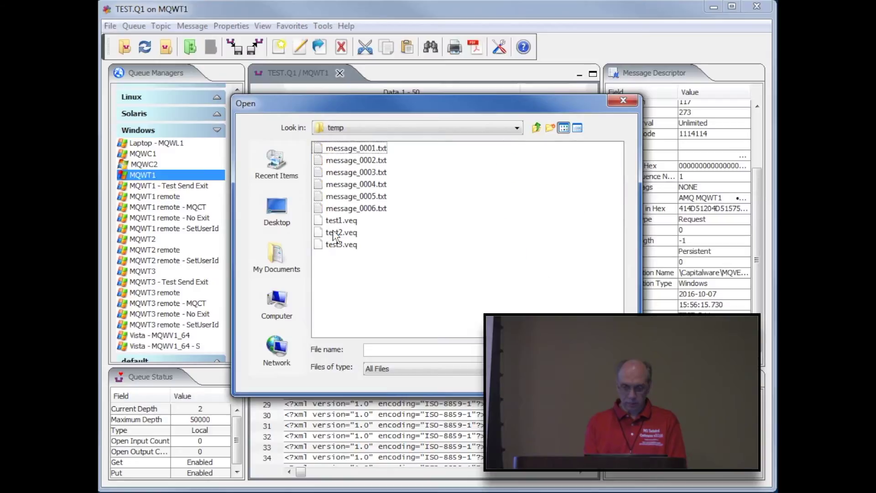
left_click(350, 150)
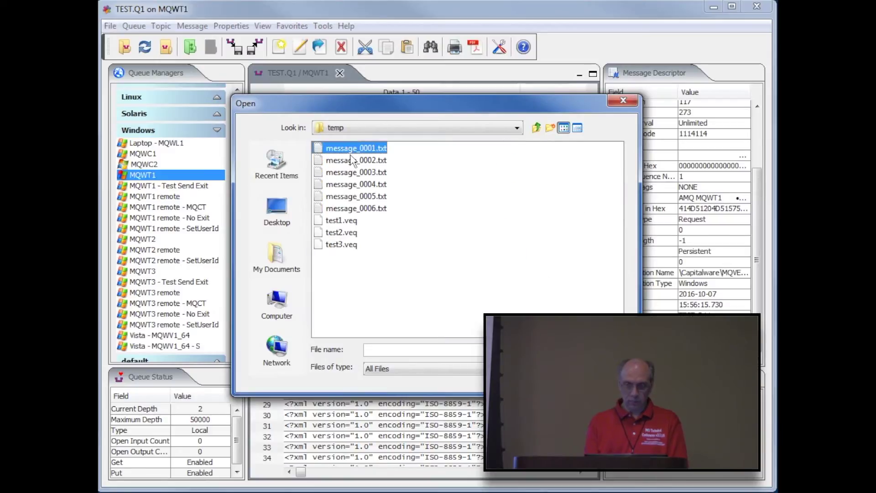
left_click(357, 209, "shift")
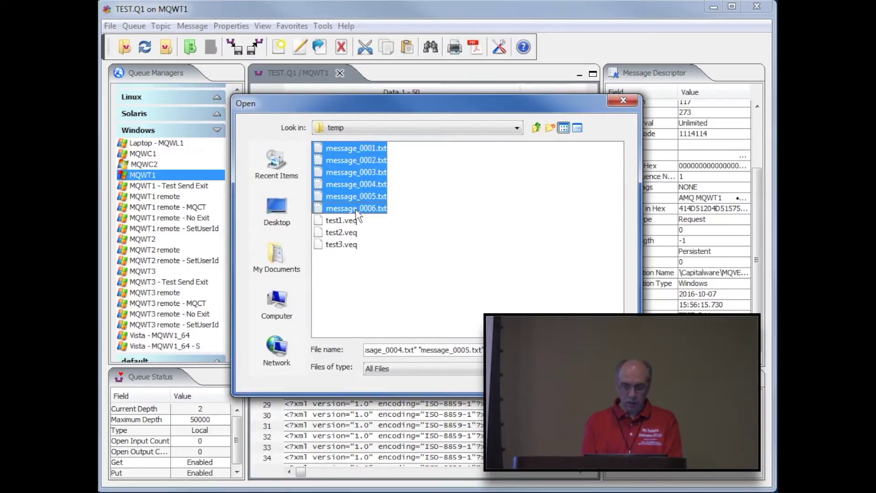
left_click(357, 174)
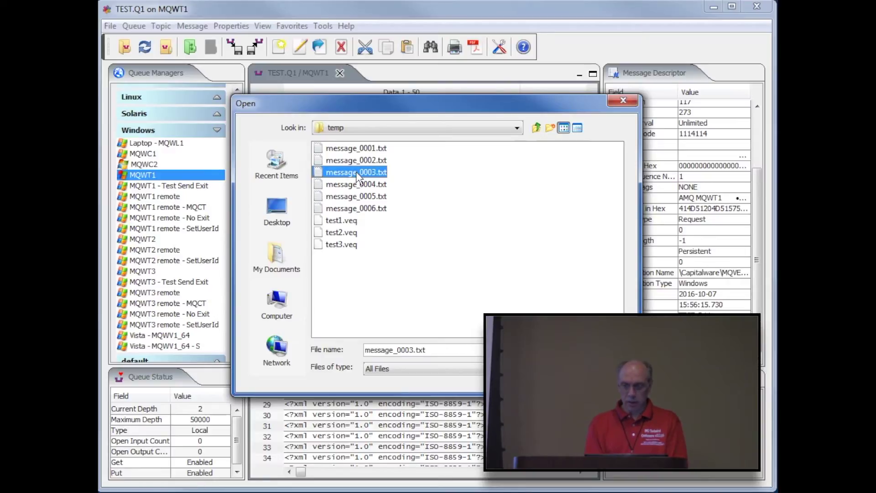
left_click(355, 149)
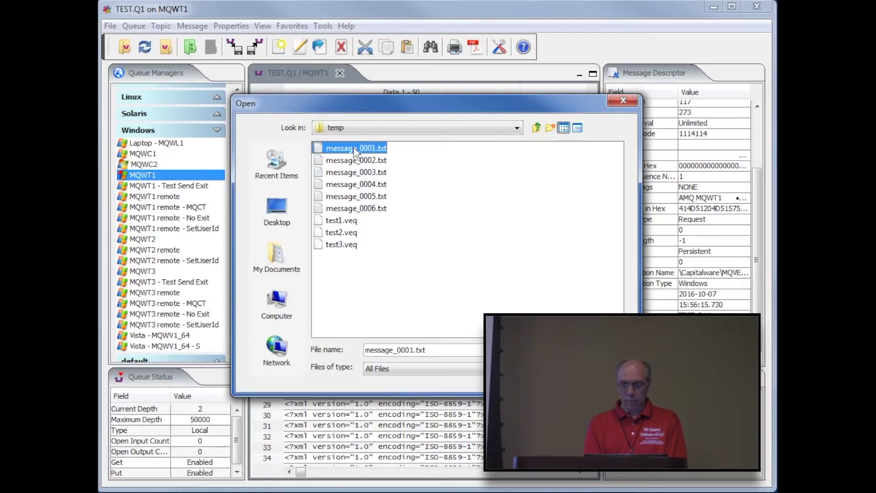
left_click(358, 209, "shift")
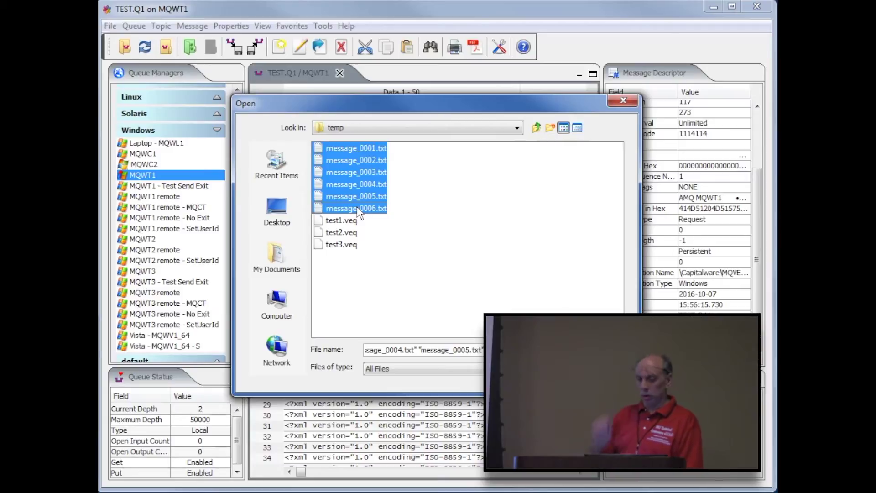
double_click(355, 164)
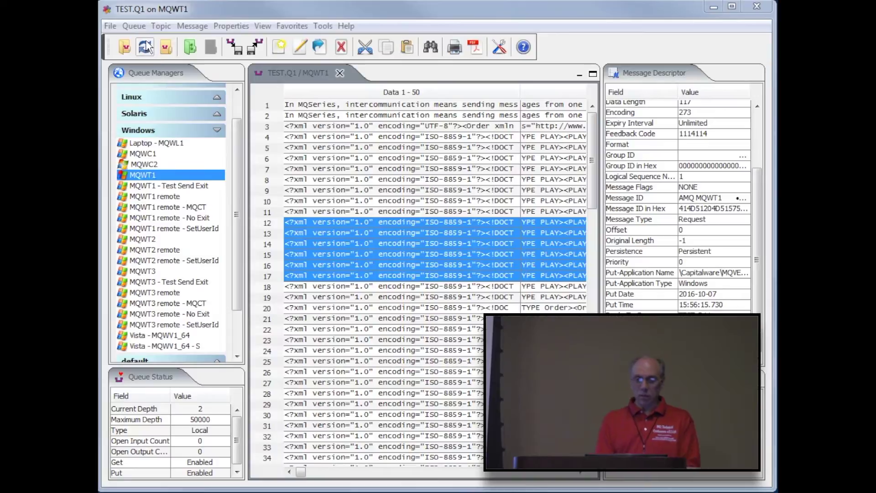
Back up TEST.Q1 to a queue backup file named test4.veq in the temp folder.
left_click(142, 28)
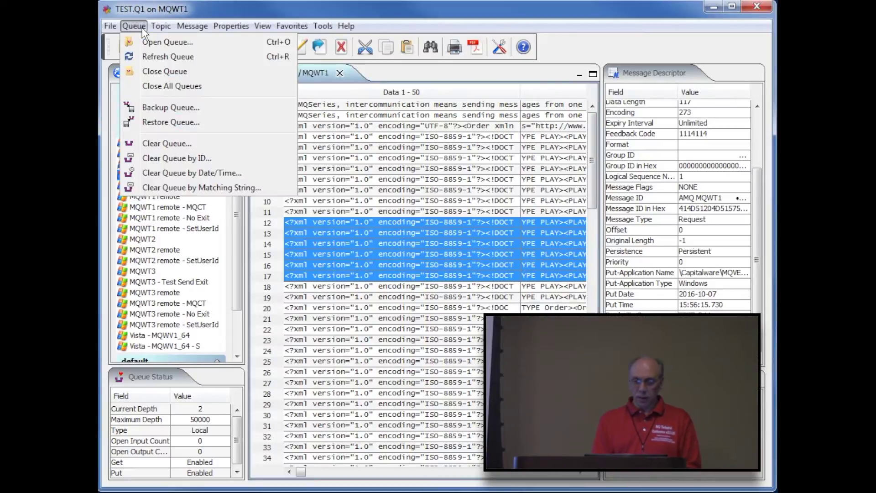
left_click(142, 108)
type("te")
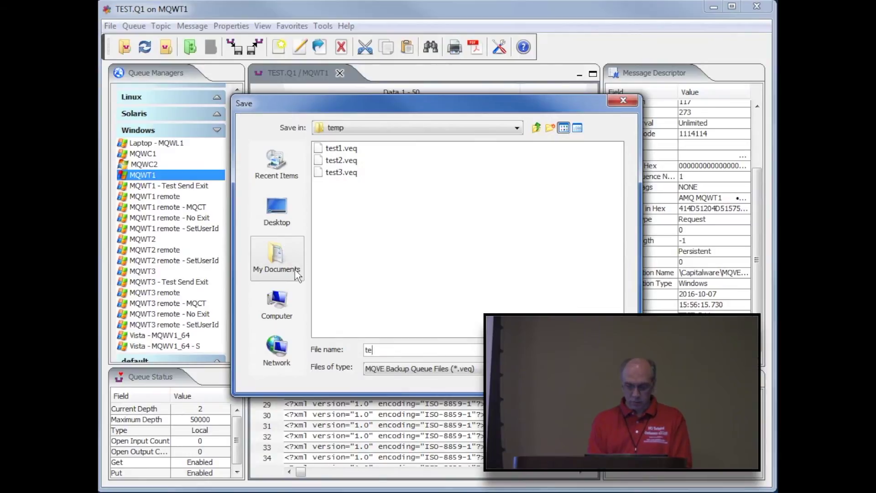
type("st4.veq")
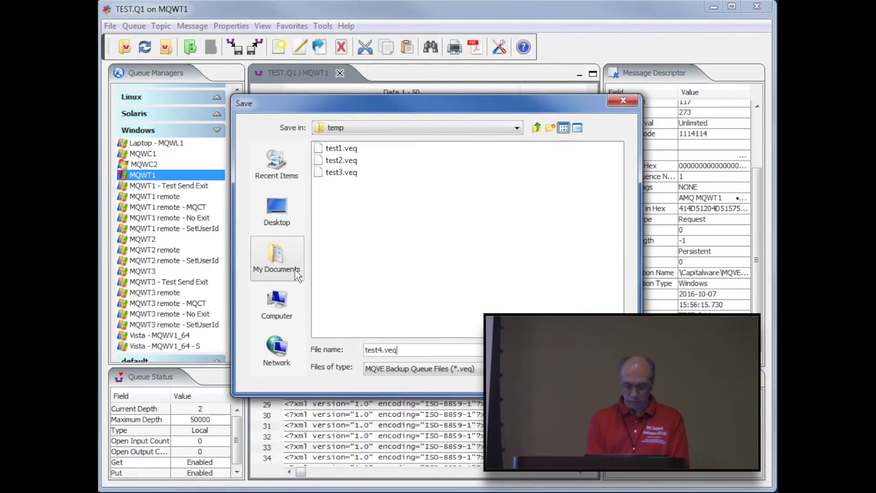
key("Return")
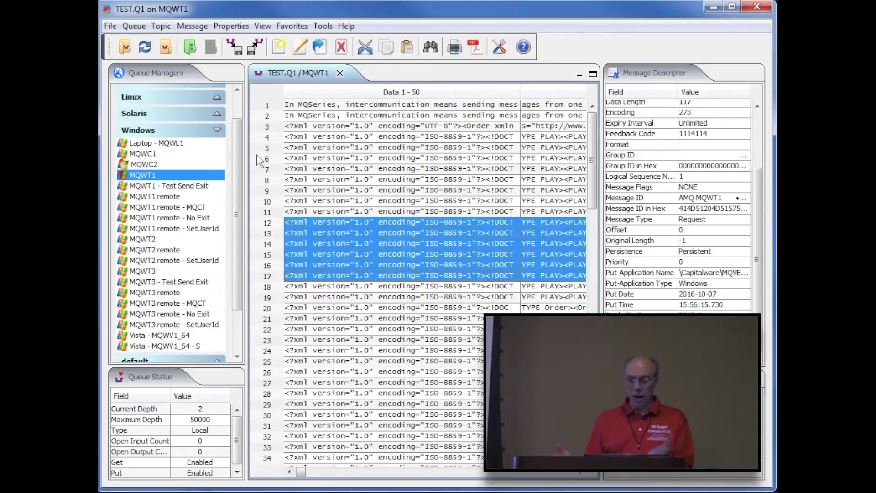
Open the queue TEST.Q2 on queue manager MQWT1 alongside TEST.Q1.
left_click(127, 44)
key("BackSpace")
type("2")
left_click(617, 180)
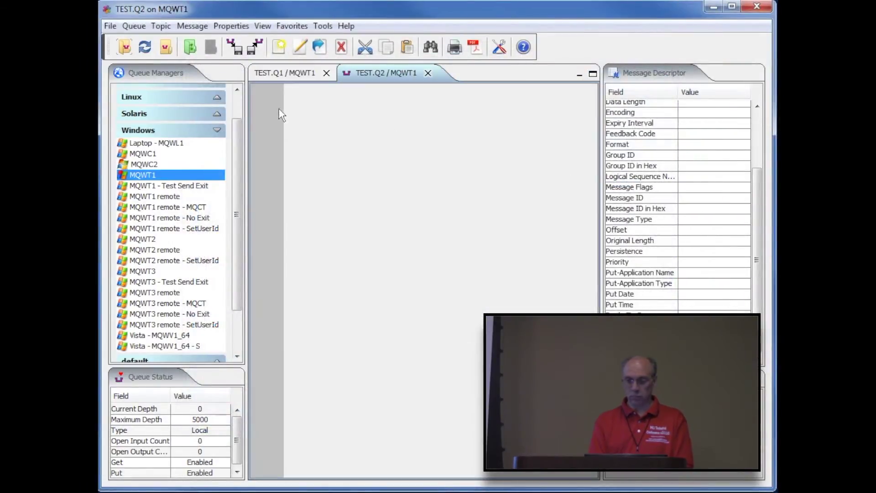
Restore the queue backup file test3.veq from the TestData temp folder into TEST.Q2.
left_click(134, 26)
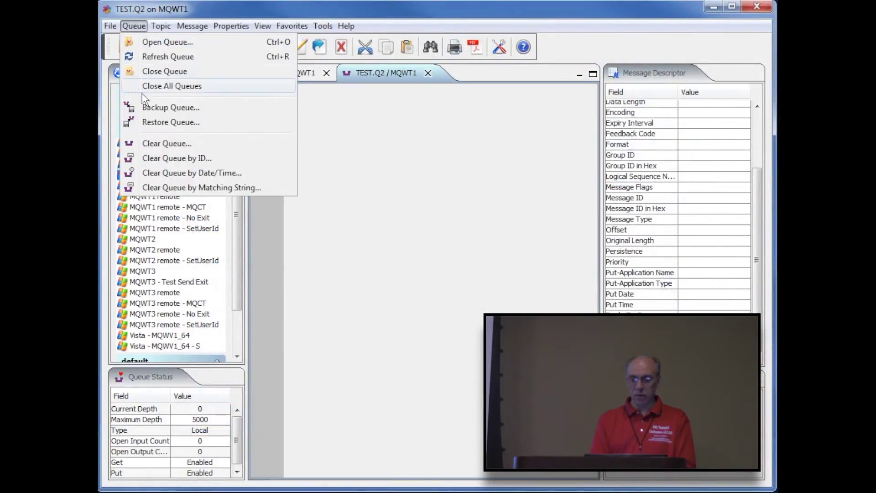
left_click(142, 121)
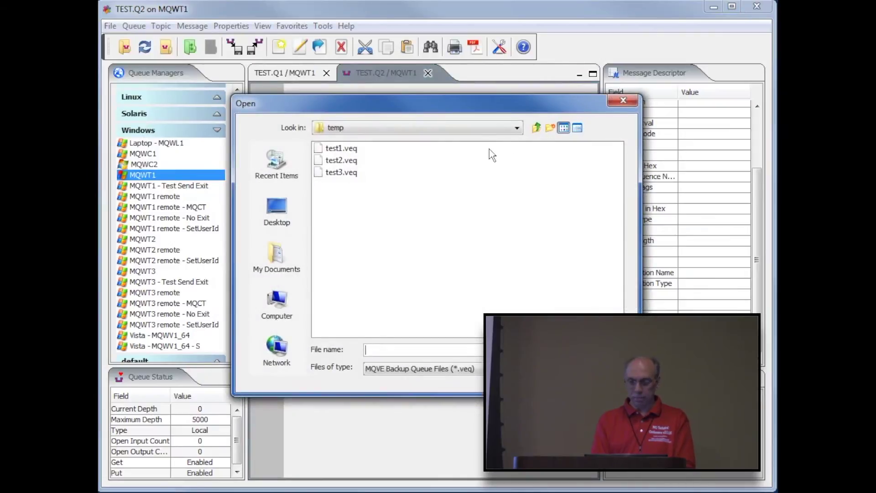
left_click(536, 128)
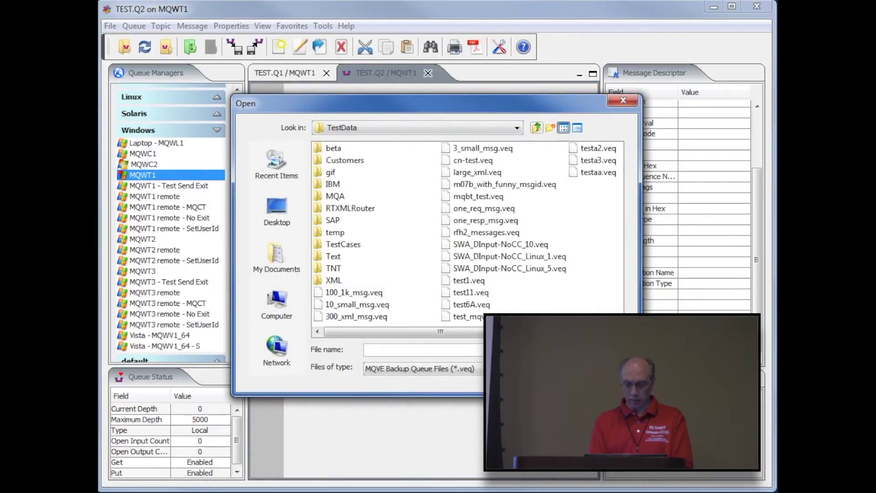
scroll(410, 331, "right", 1)
left_click(352, 332)
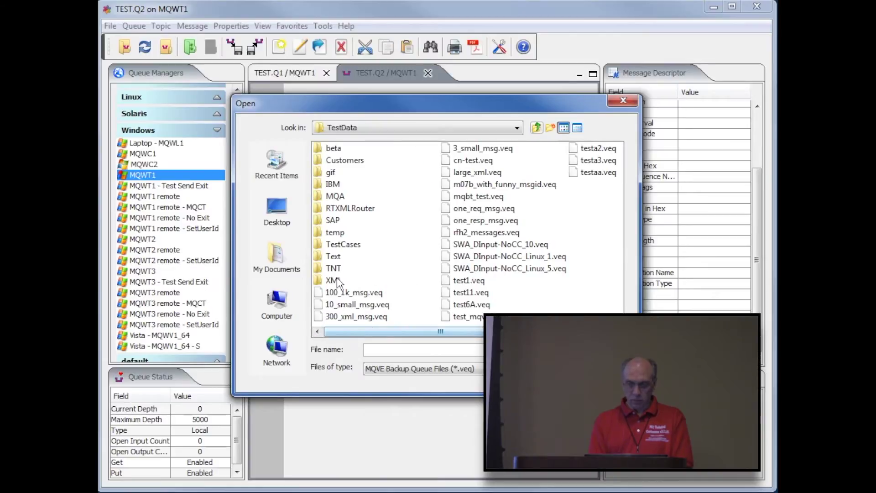
left_click(339, 235)
double_click(340, 235)
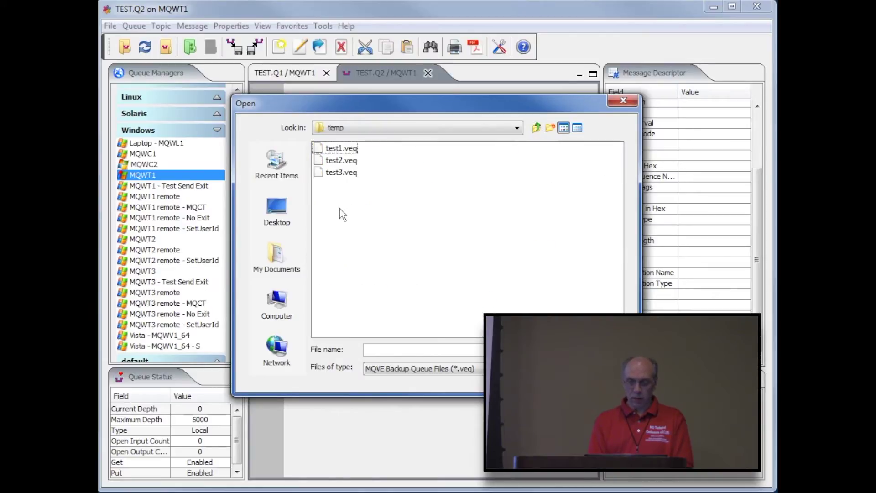
left_click(345, 176)
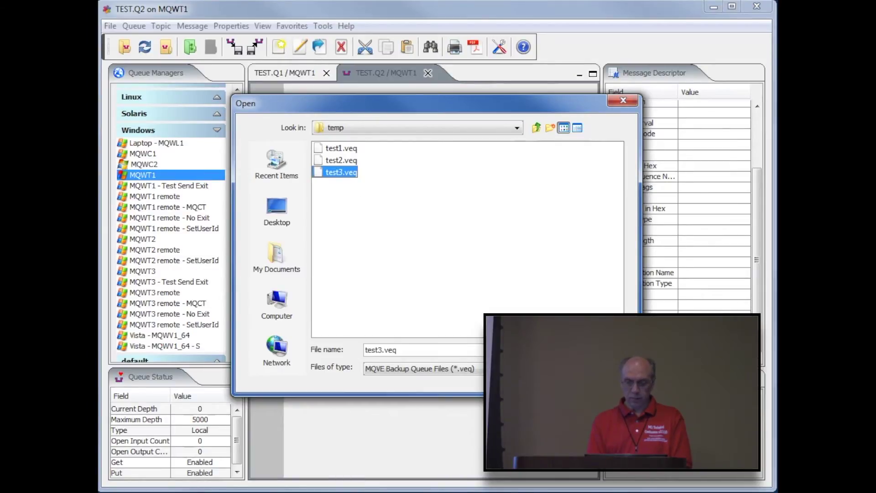
key("Return")
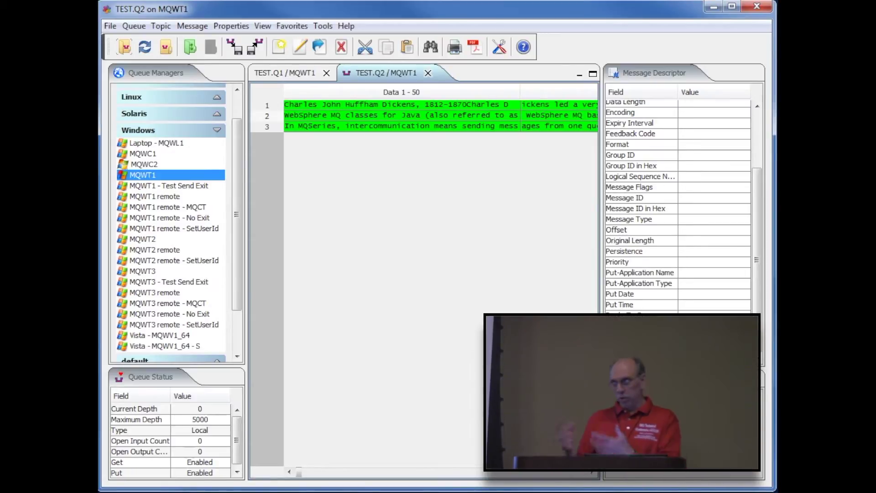
List all queues on MQWT1 and open TEST.Q17 from that list.
left_click(125, 48)
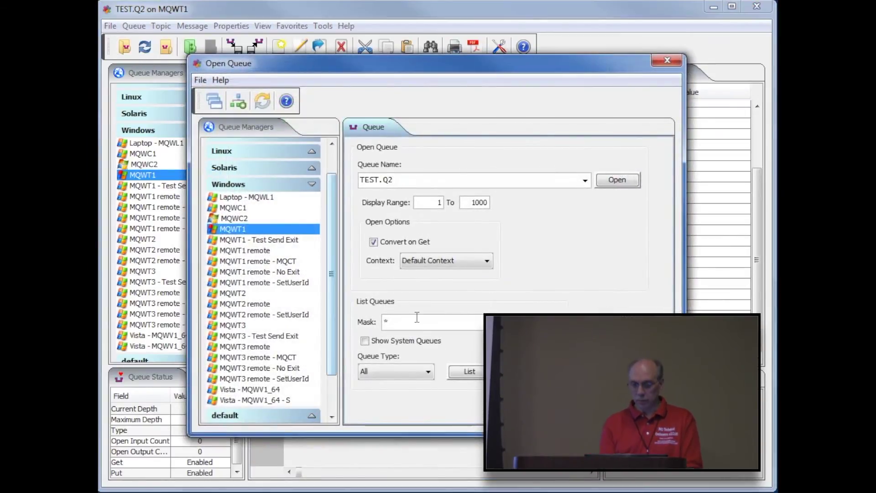
left_click(460, 371)
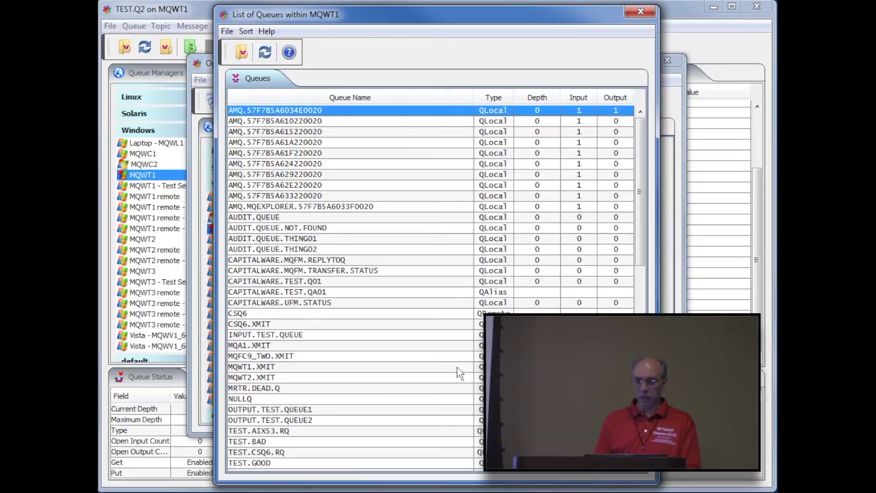
scroll(431, 288, "down", 10)
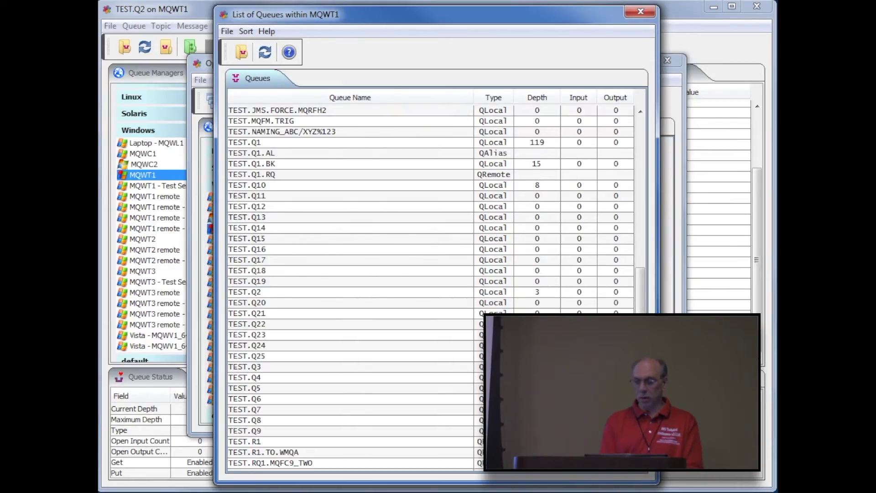
double_click(287, 261)
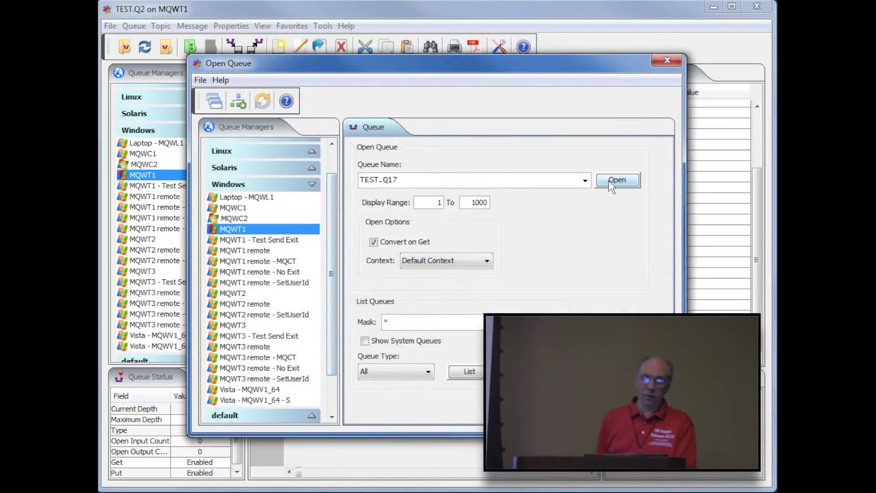
left_click(611, 183)
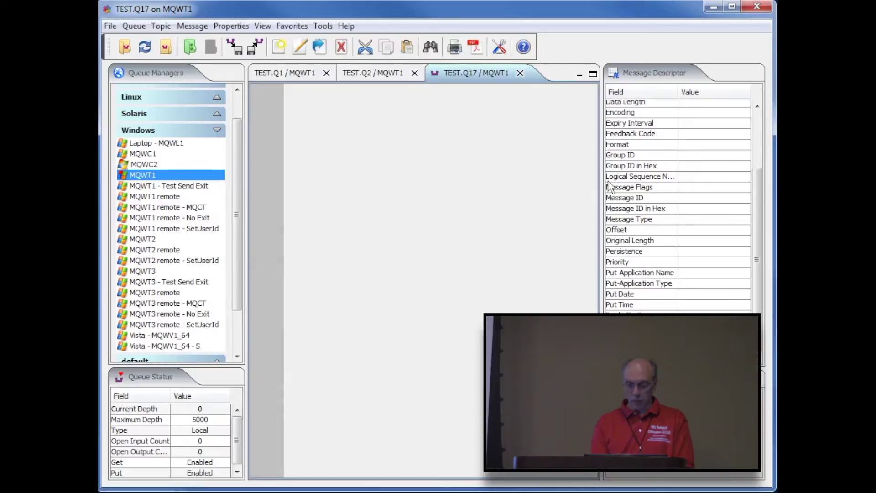
List only the MQWT1 queues matching the mask TEST*, look through them, and close the list without opening a queue.
left_click(130, 48)
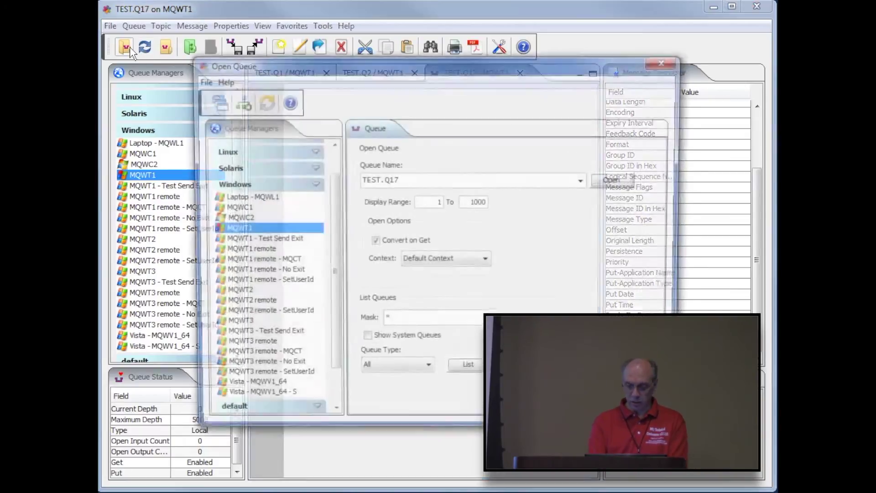
left_click(411, 322)
type("TES")
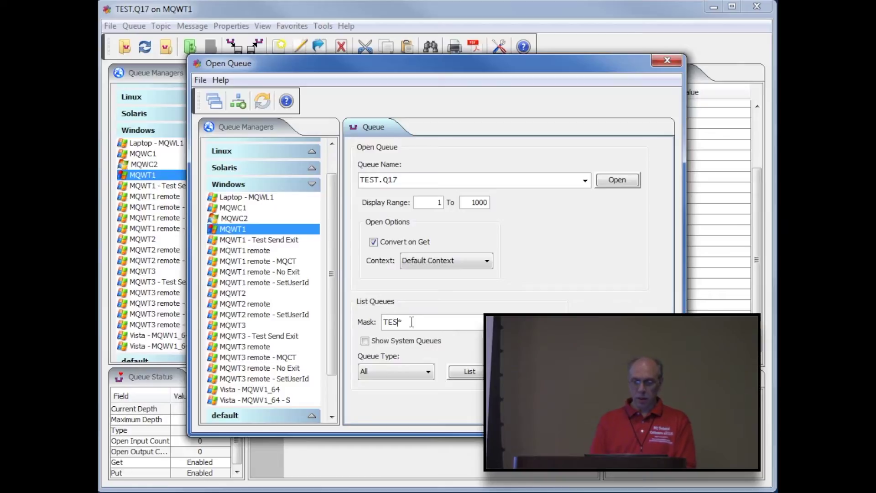
type("T")
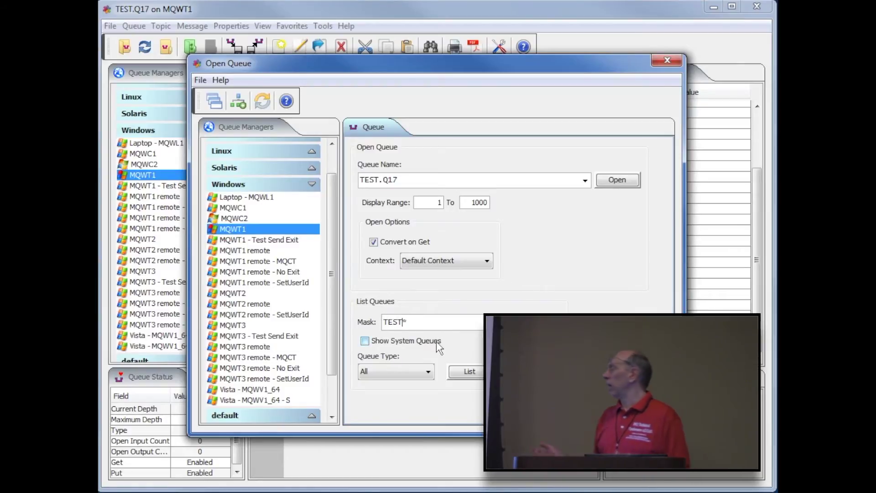
left_click(460, 371)
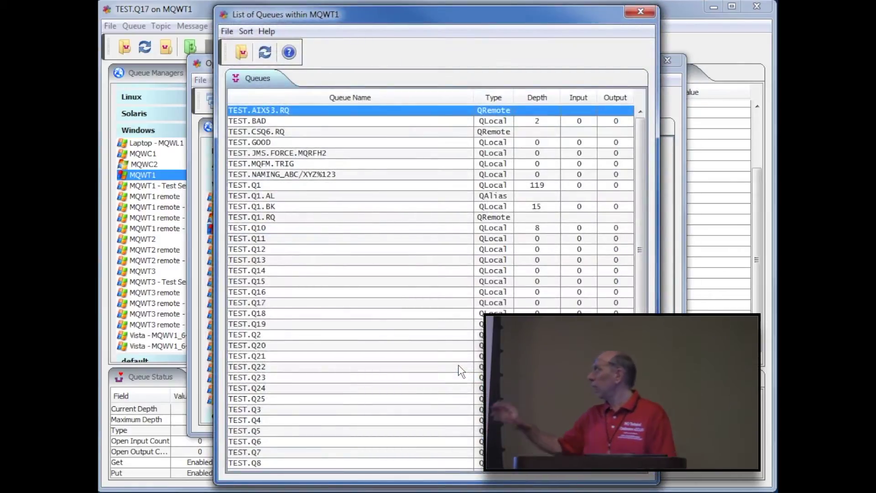
scroll(460, 371, "down", 3)
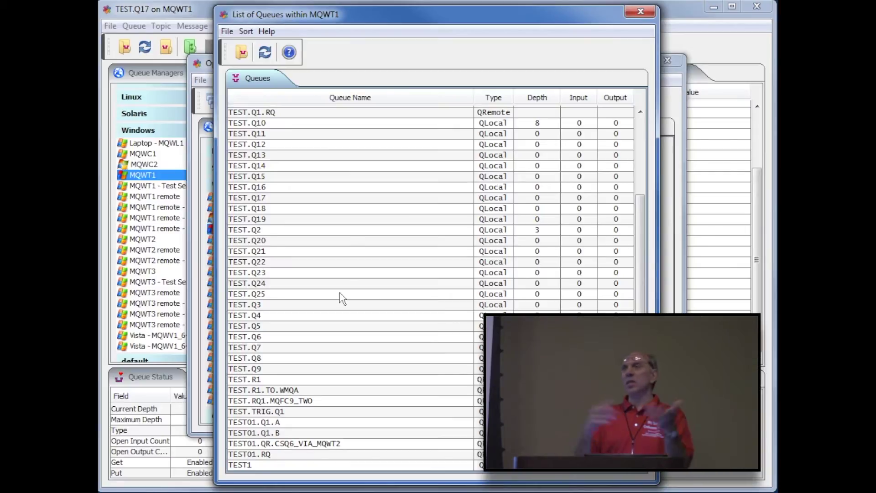
left_click(315, 178)
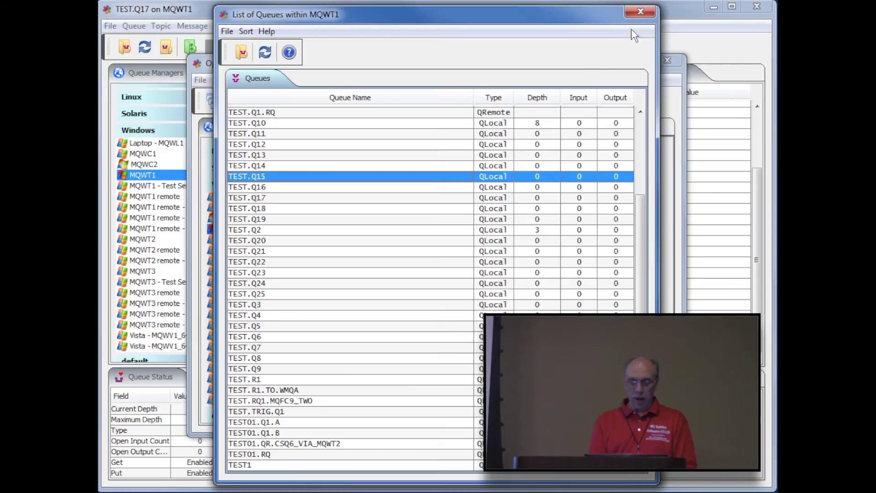
left_click(640, 13)
left_click(665, 60)
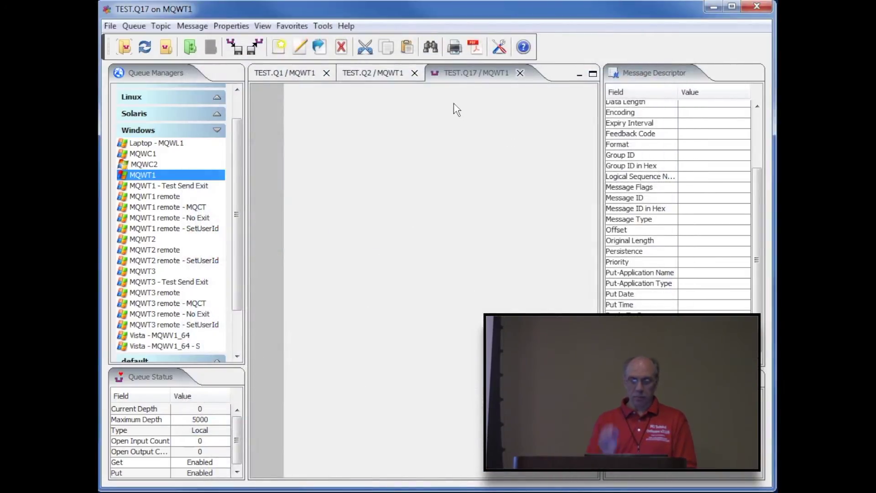
Refresh TEST.Q2 and generate a PDF report of messages 2 and 3 with raw data and the MQMD included.
left_click(375, 75)
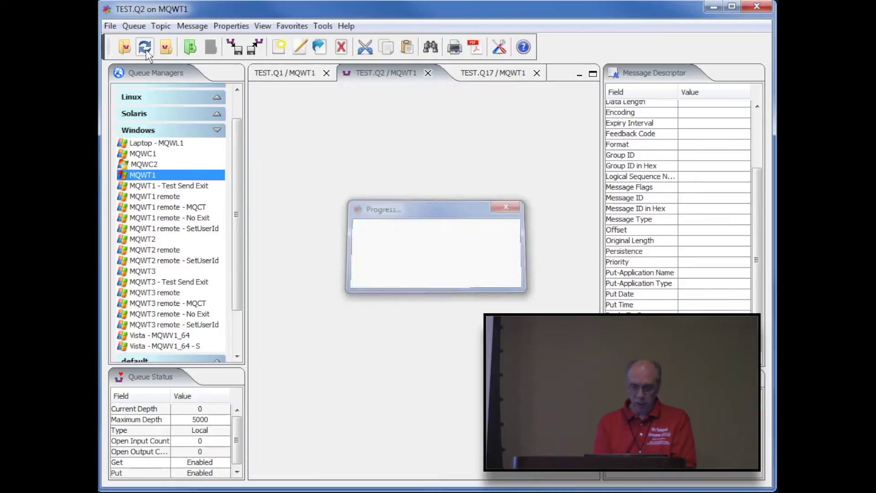
left_click(312, 117)
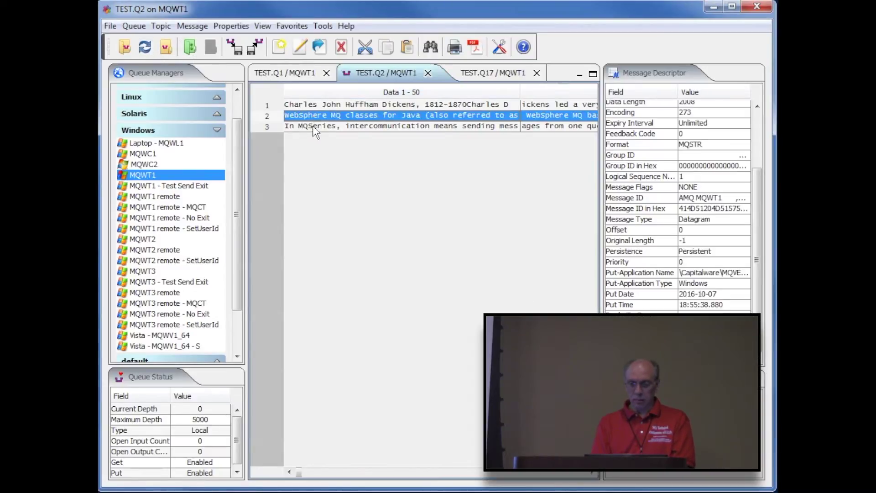
left_click(315, 129, "shift")
left_click(192, 26)
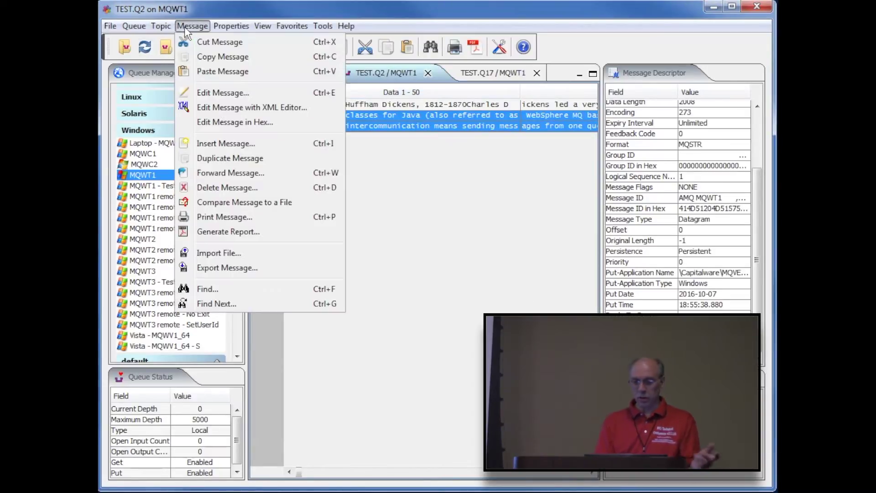
left_click(240, 231)
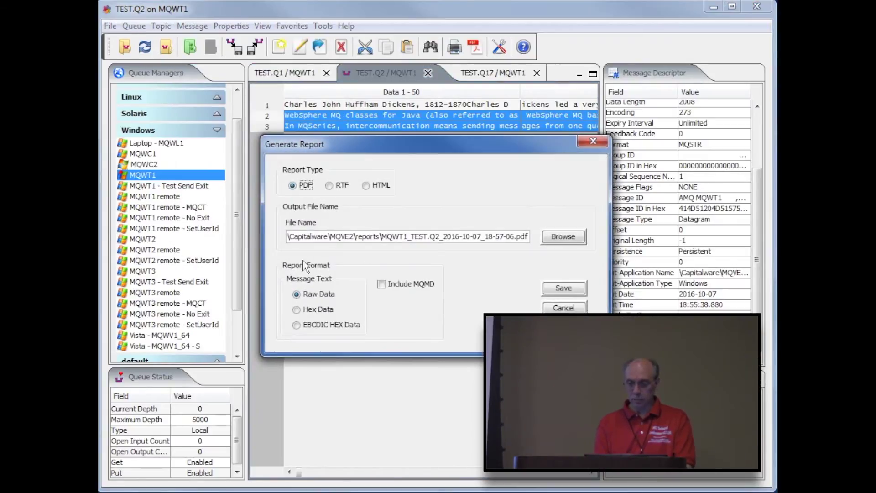
left_click(397, 290)
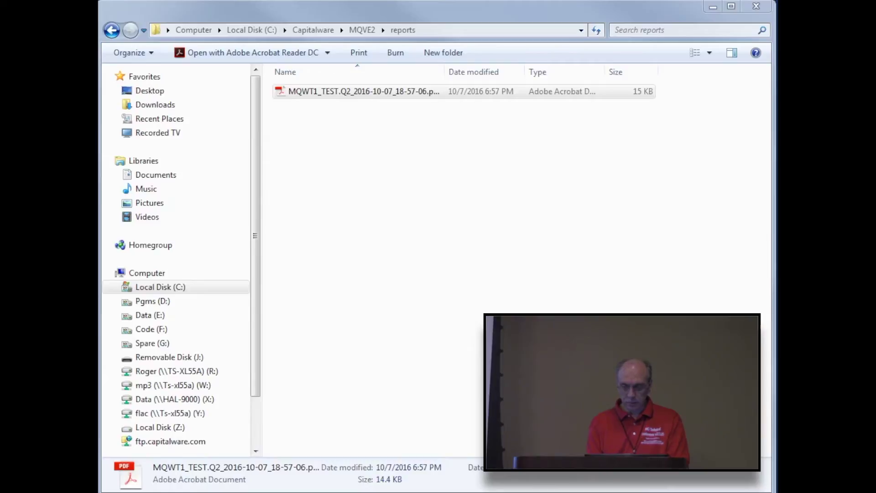
Open the generated PDF report from the MQVE2 reports folder in Adobe Acrobat Reader and review each message's descriptor and raw data.
left_click(401, 31)
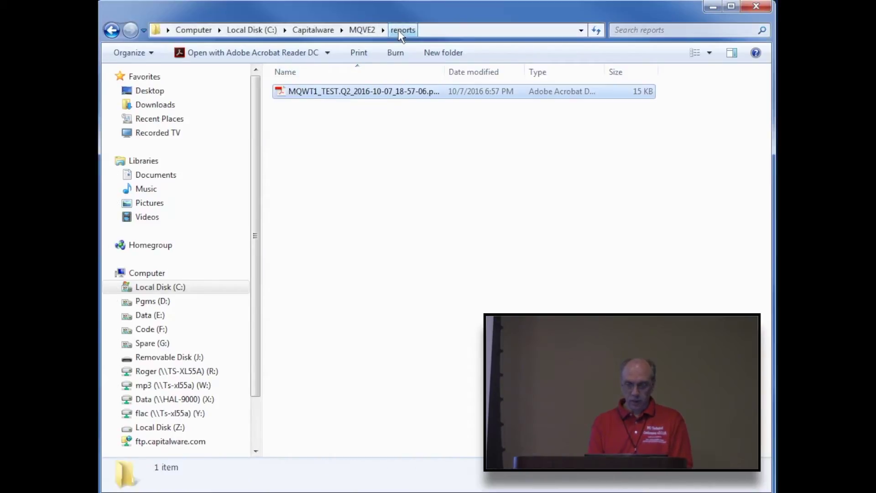
double_click(363, 92)
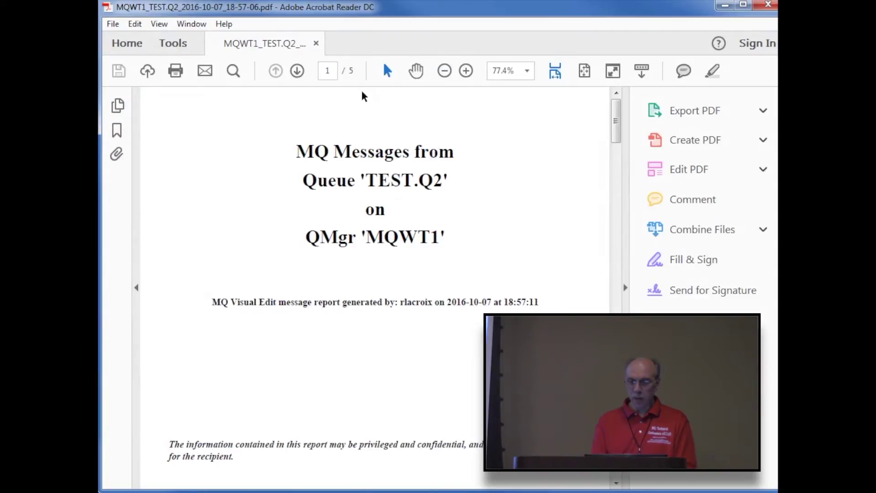
scroll(360, 287, "down", 15)
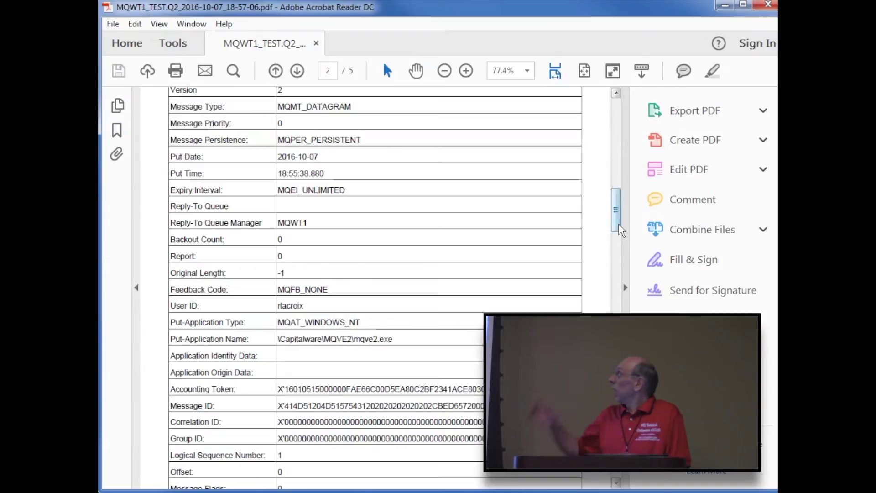
scroll(622, 215, "up", 3)
left_click_drag(621, 210, 619, 214)
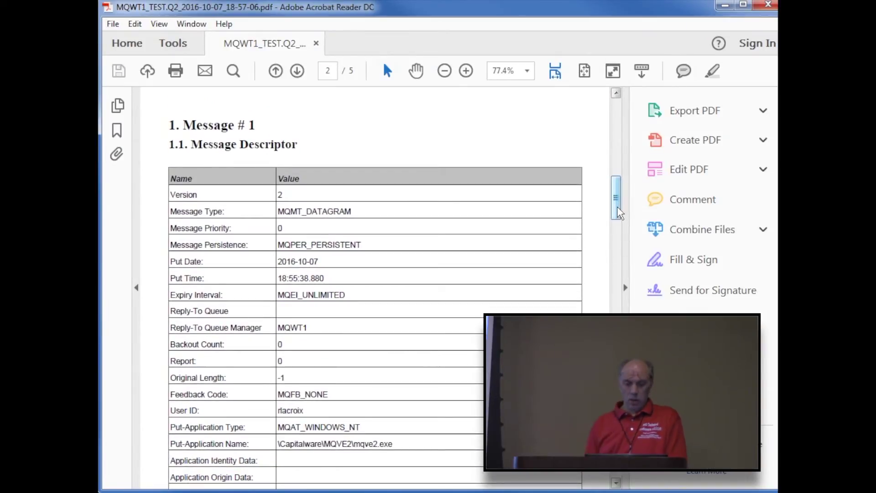
left_click_drag(619, 212, 614, 371)
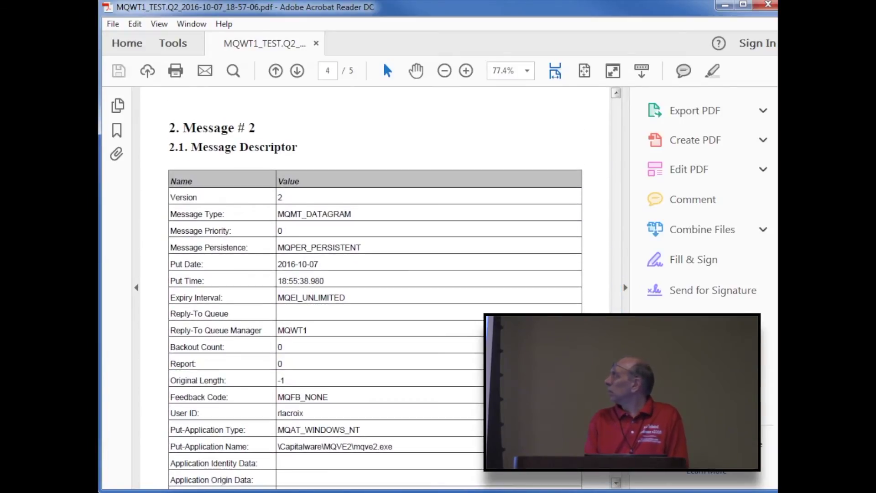
left_click_drag(615, 370, 614, 395)
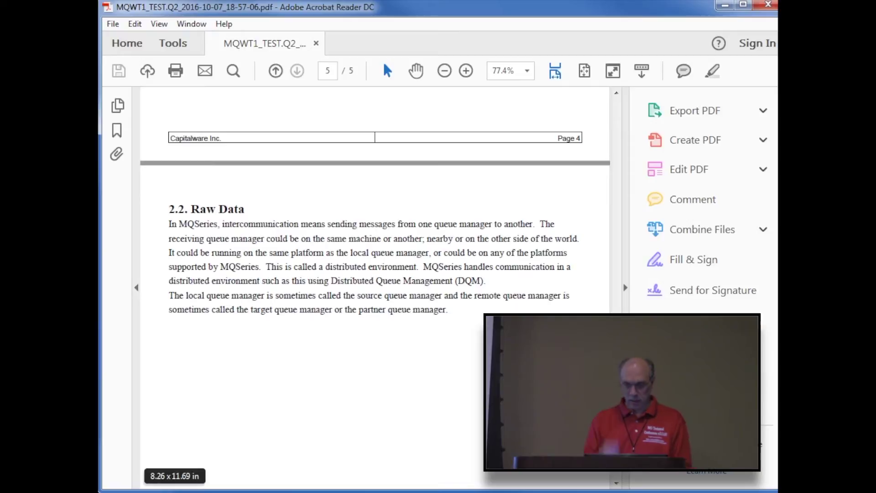
Switch back to MQ Visual Edit and add a queue manager group named NewGroup.
key("alt+Tab")
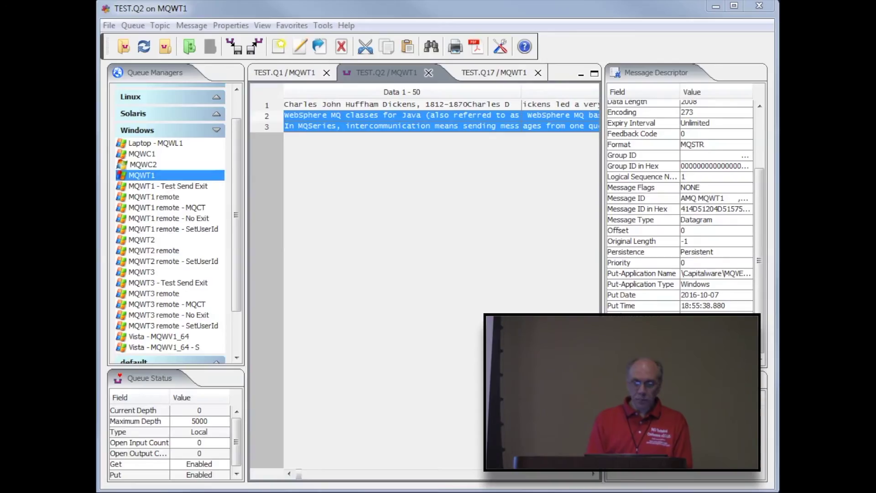
left_click(135, 98)
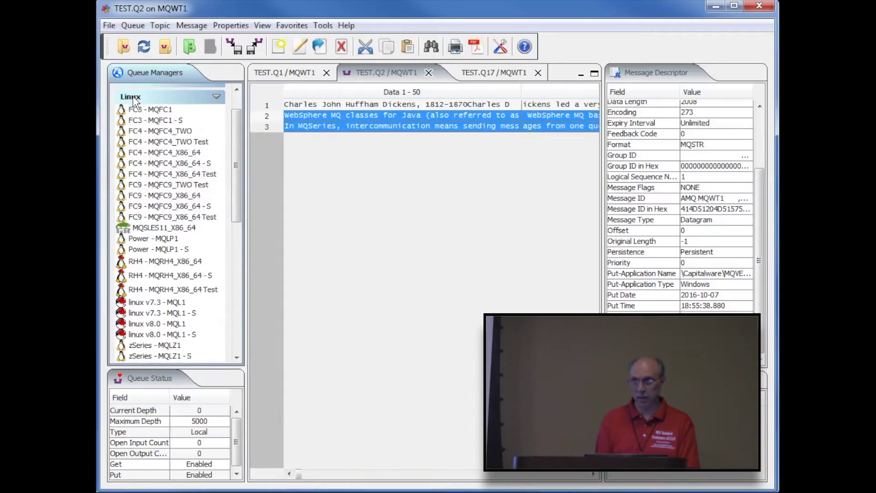
left_click(223, 94)
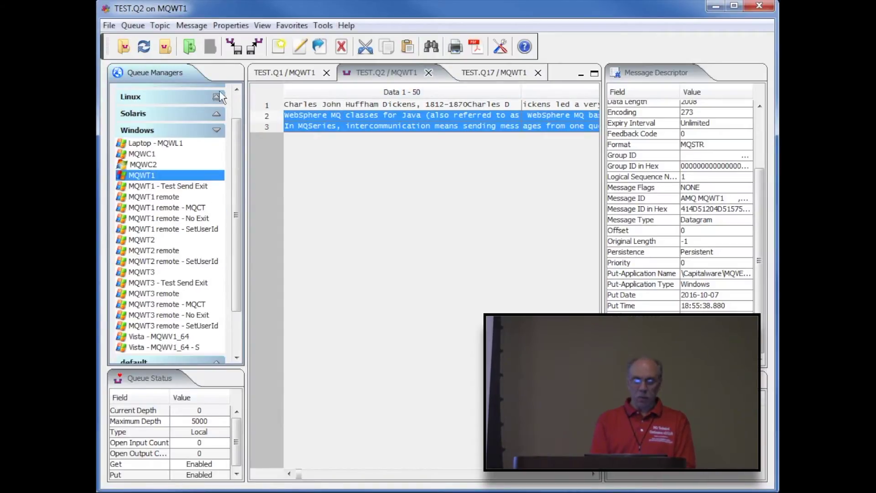
left_click(108, 26)
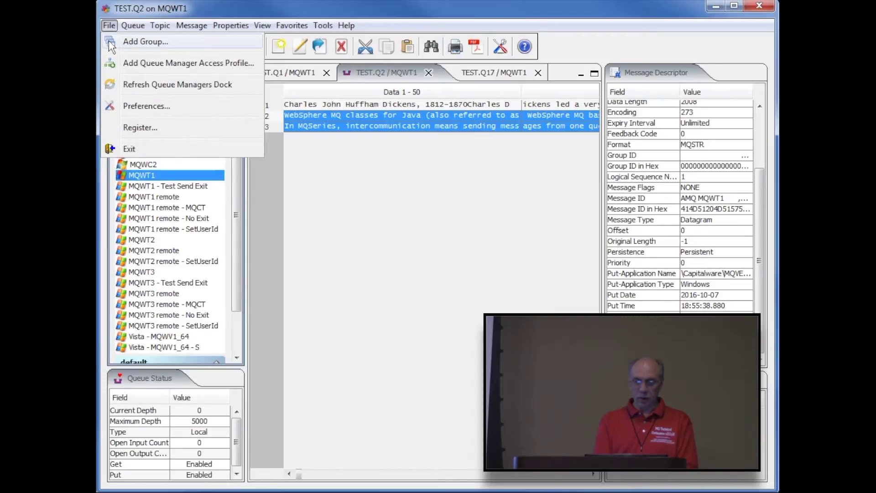
left_click(108, 40)
type("NewGroup")
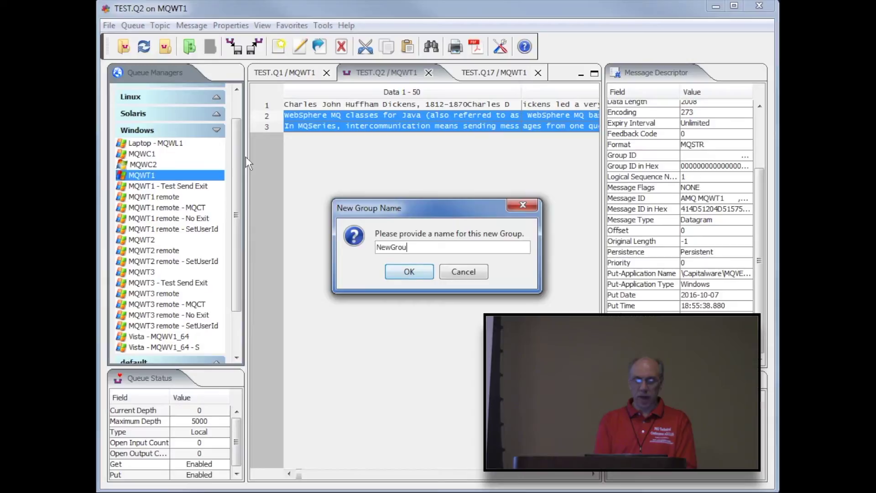
left_click(404, 273)
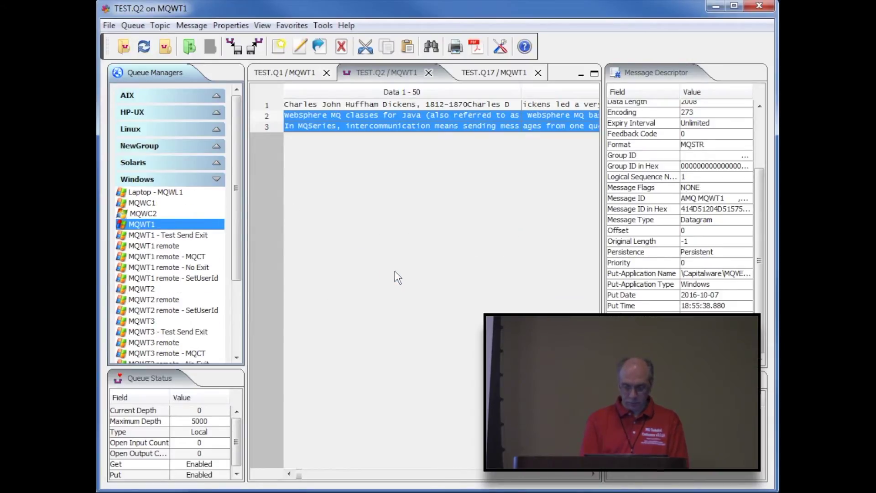
Create a queue manager access profile named MQWT1-test2 in NewGroup, with MQWT1 as its queue manager name.
right_click(187, 144)
left_click(205, 153)
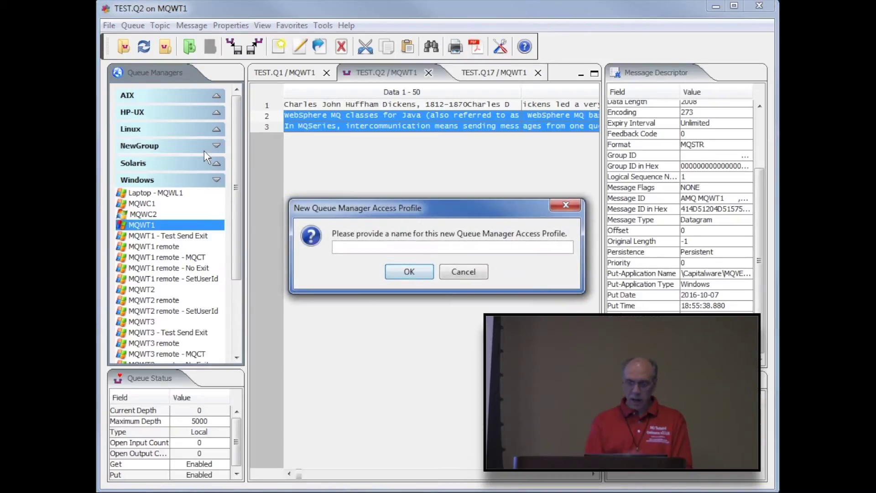
type("MQWT1")
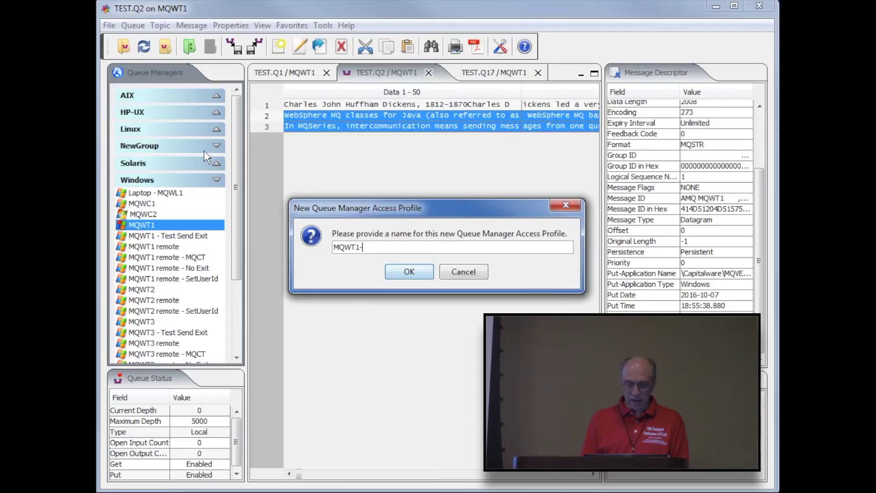
type("-test2")
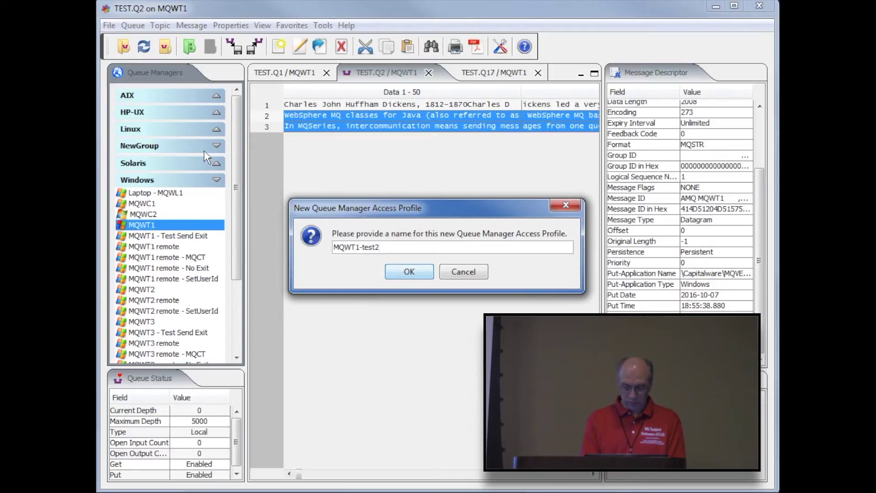
left_click(402, 271)
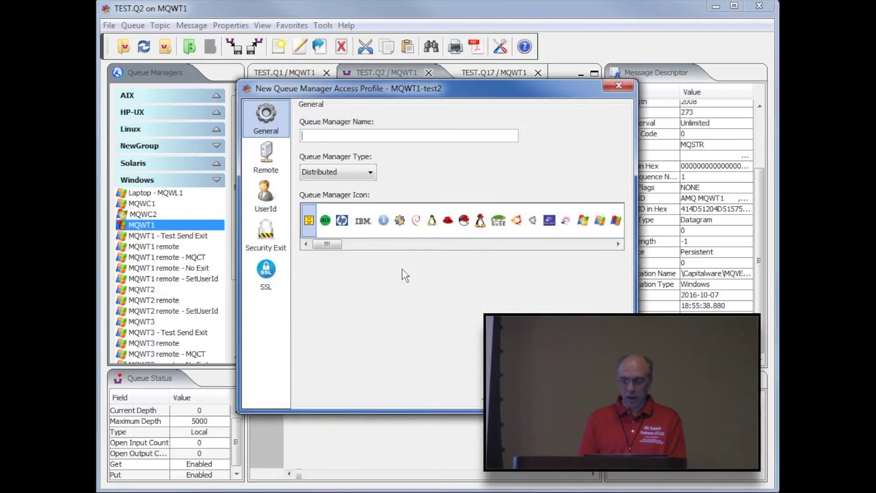
type("MQWT1")
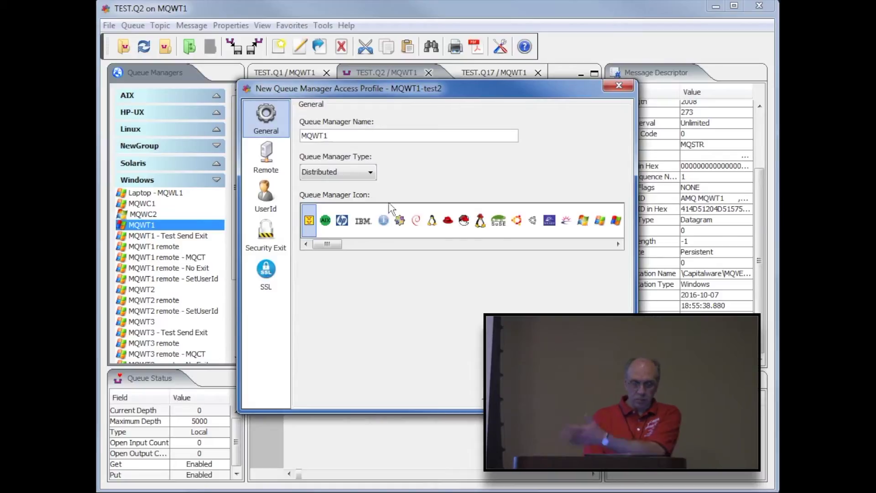
key("ctrl+a")
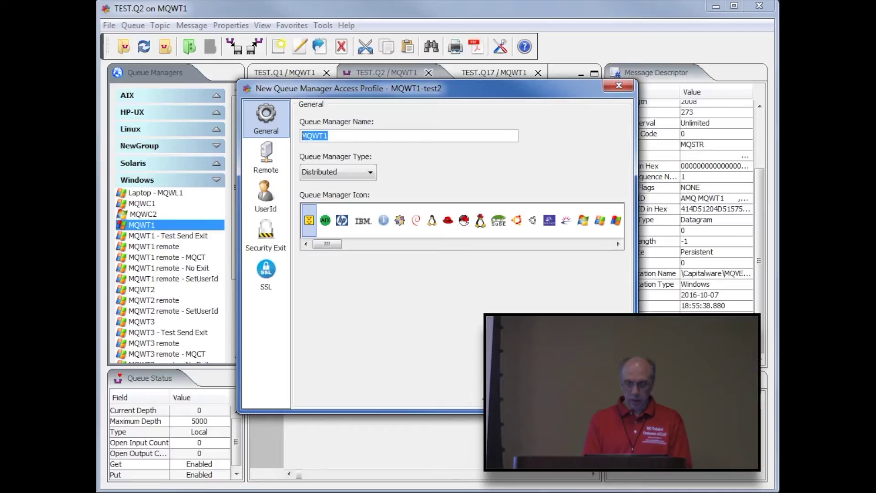
Try the Linux and Windows icons for the profile, settle on a Windows icon, and keep the queue manager type Distributed.
left_click(583, 220)
left_click(432, 220)
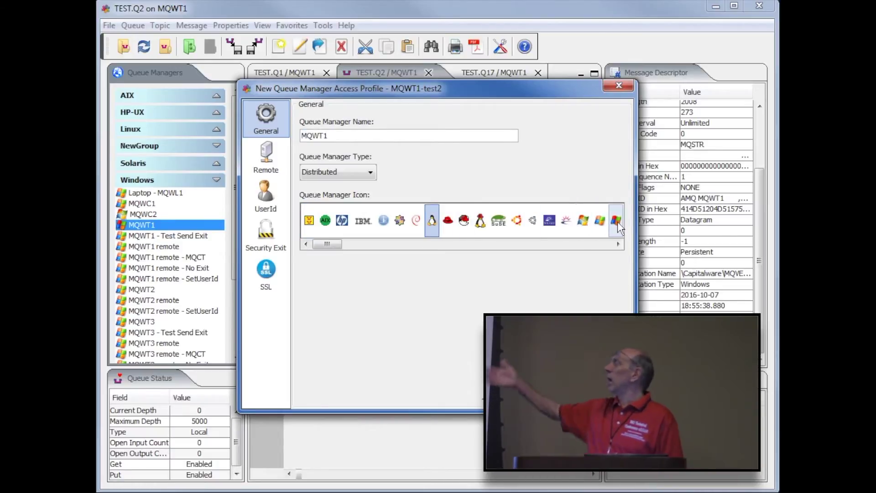
left_click(600, 221)
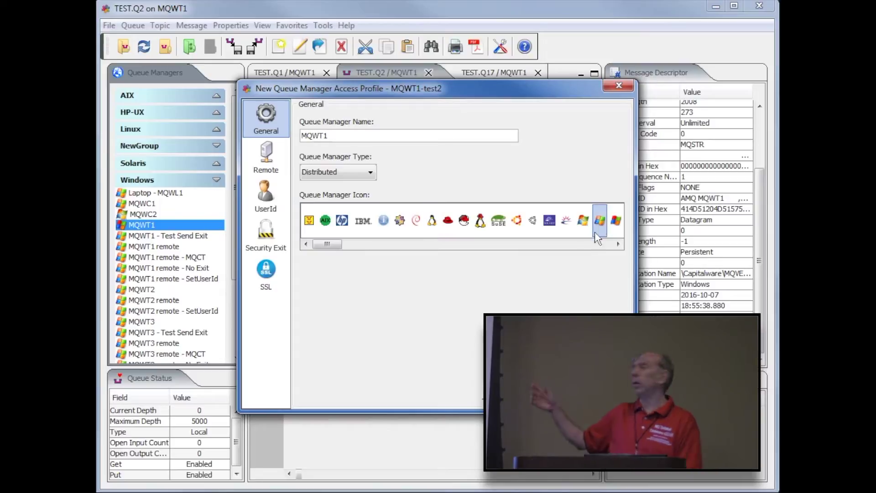
left_click(582, 221)
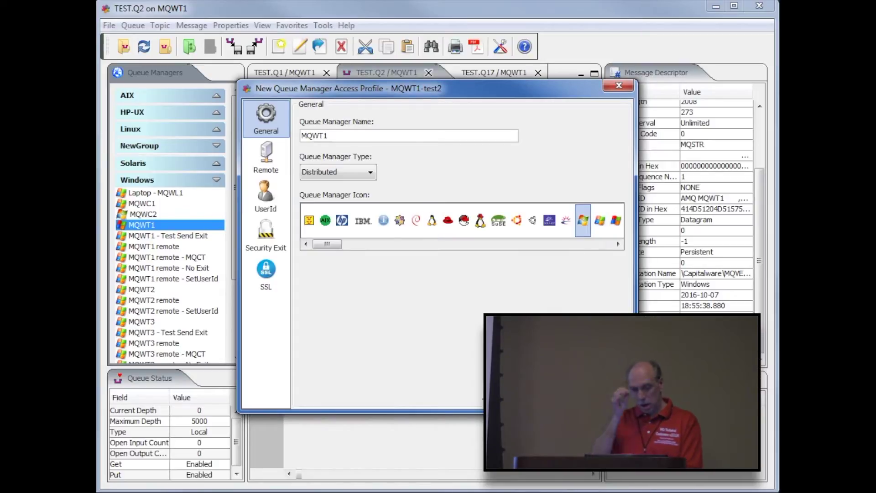
left_click(371, 174)
left_click(426, 174)
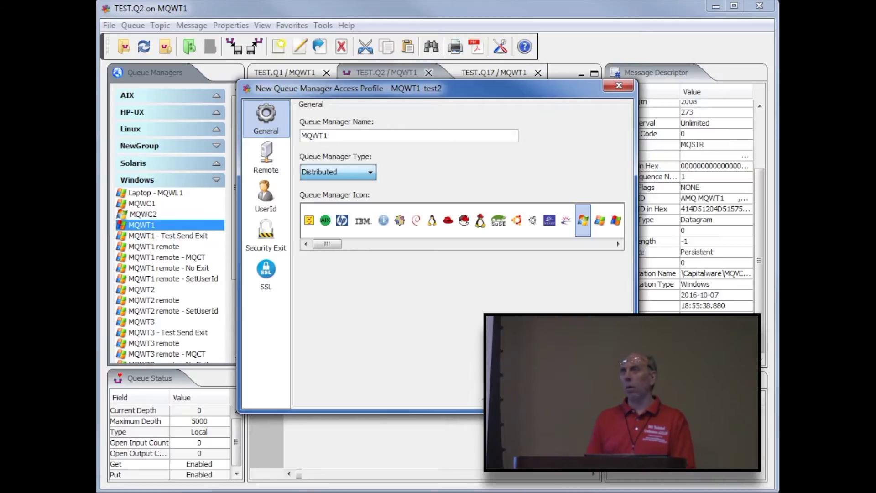
mouse_move(326, 243)
left_mouse_down()
mouse_move(472, 243)
mouse_move(334, 245)
left_mouse_up()
Look through the profile's Remote, UserId, Security Exit and SSL settings, leave them blank, and save the profile.
left_click(267, 162)
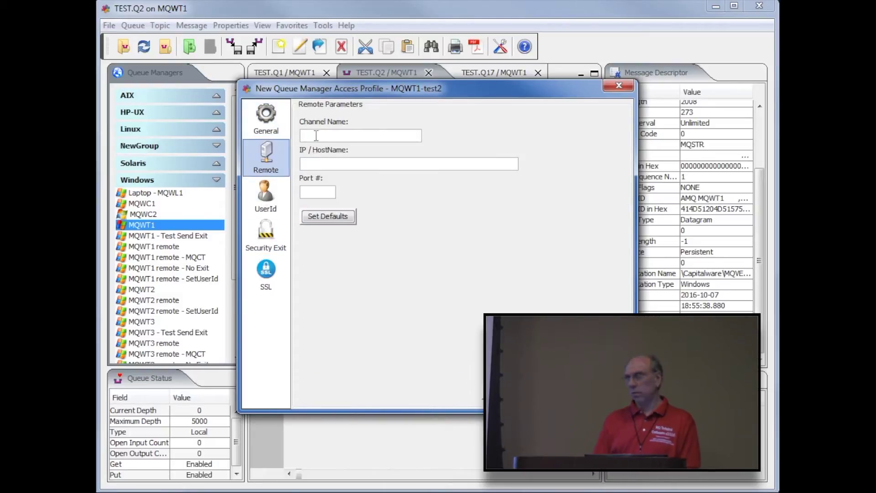
left_click(270, 209)
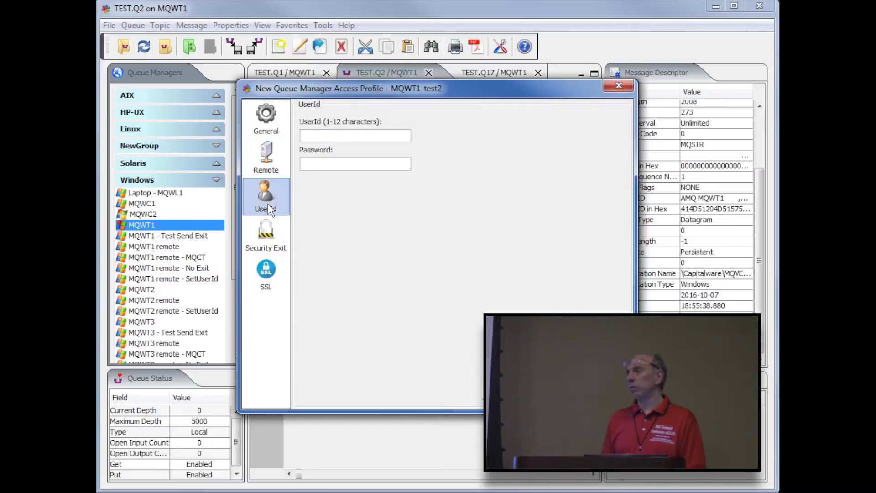
left_click(354, 135)
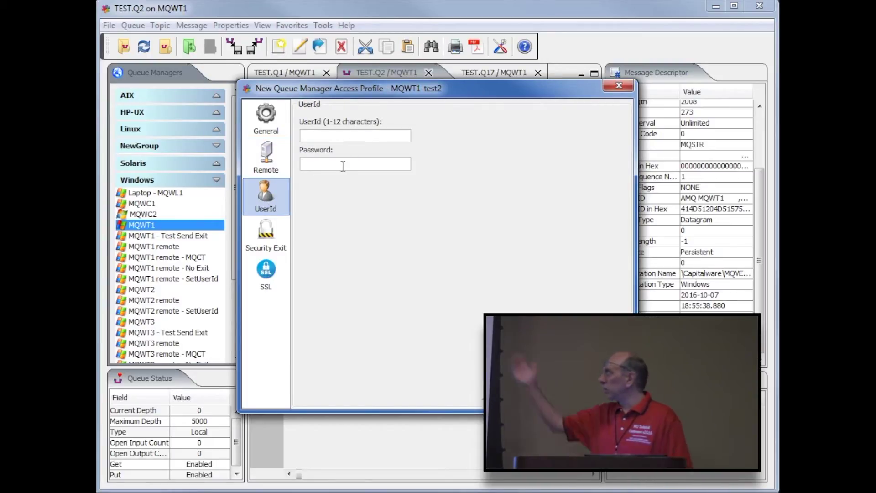
left_click(263, 238)
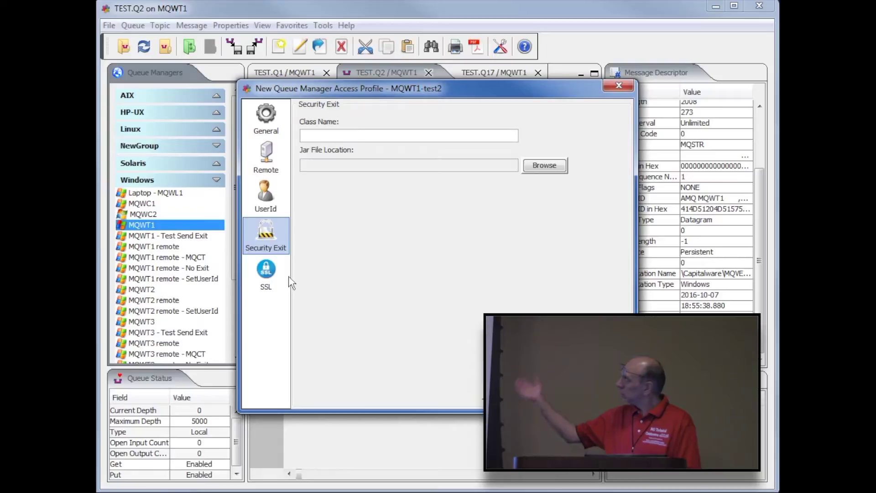
left_click(263, 279)
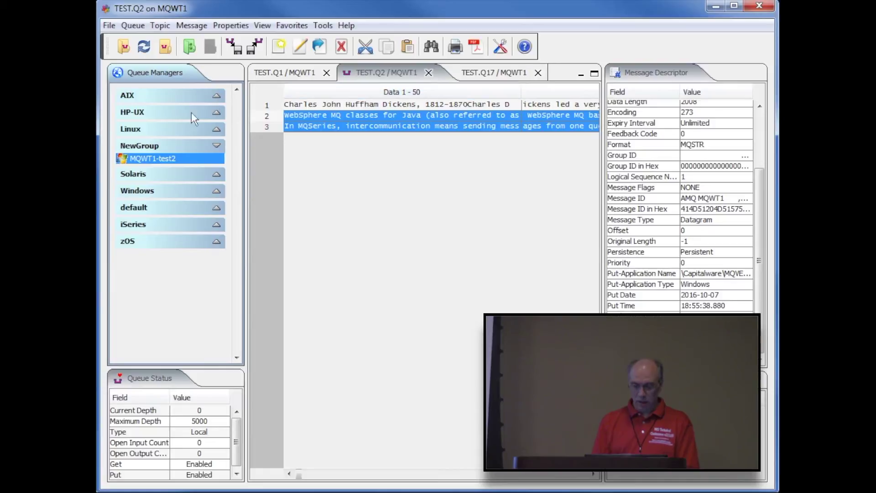
Open TEST.BAD and TEST.Q1 from the recently used queues of MQWT1 in the Windows group.
right_click(165, 164)
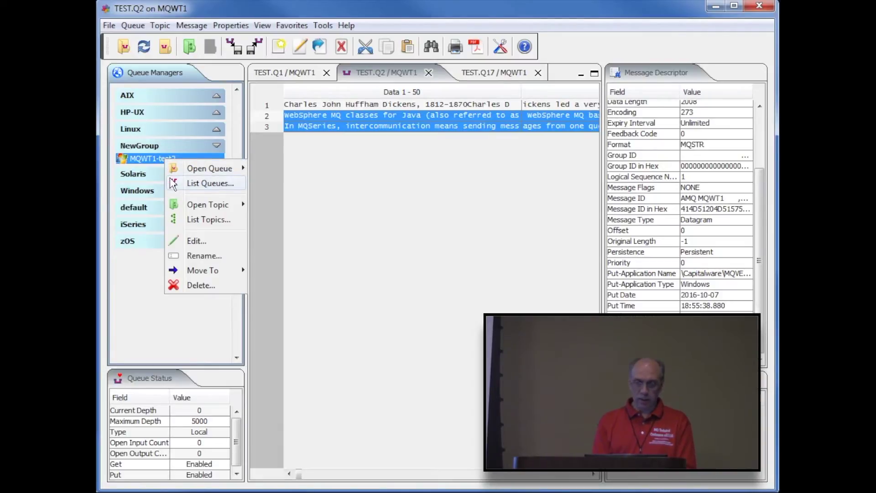
left_click(153, 195)
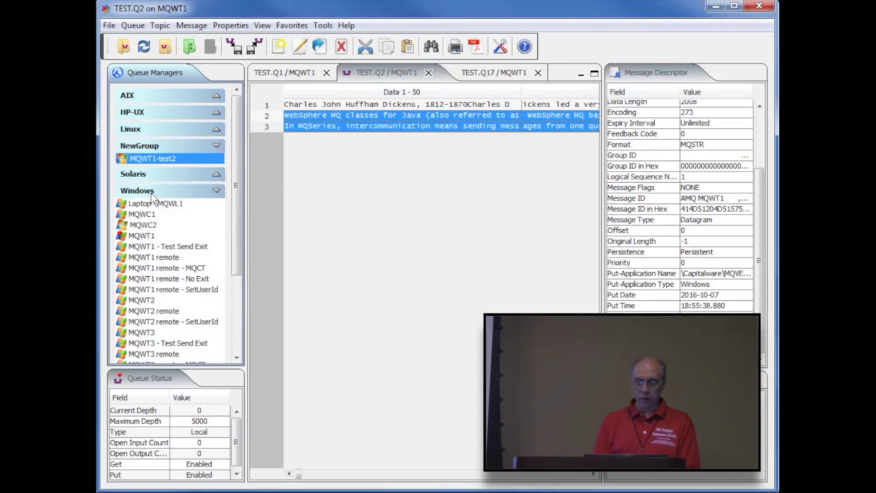
right_click(151, 237)
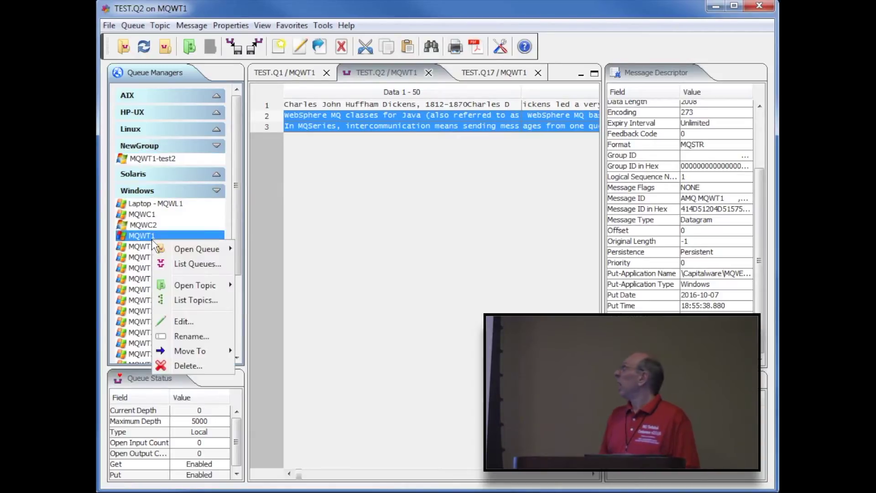
mouse_move(201, 248)
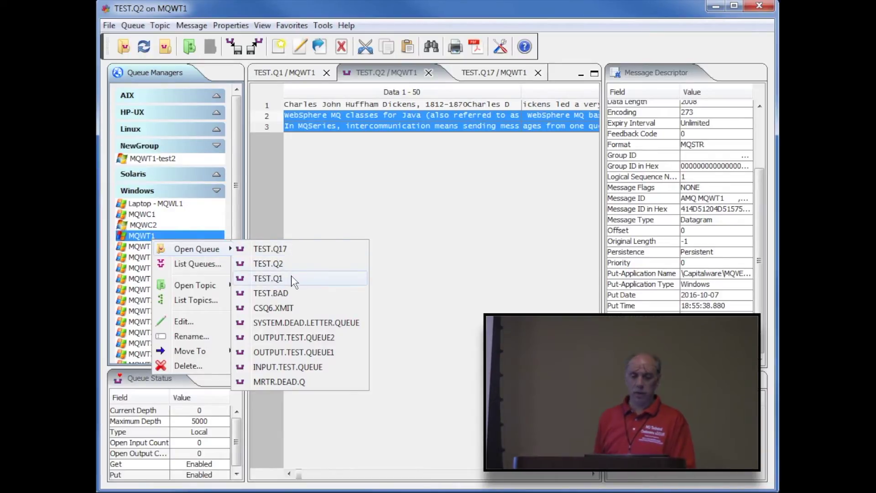
left_click(289, 290)
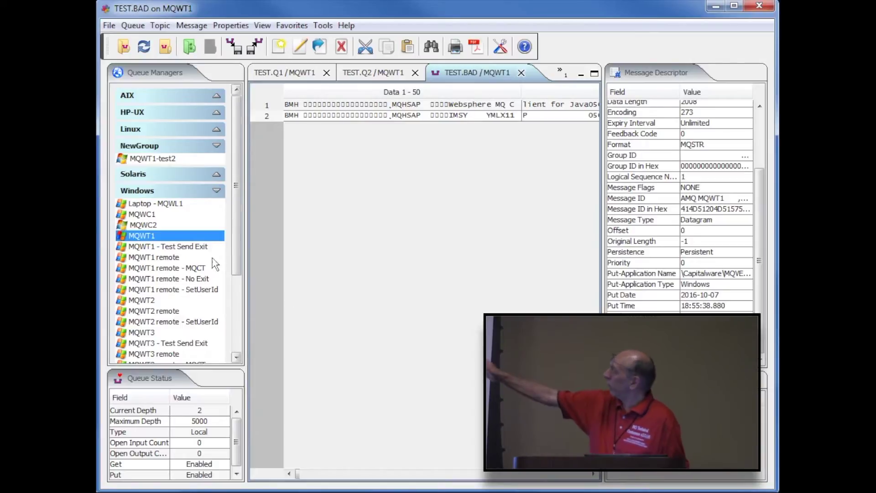
right_click(154, 234)
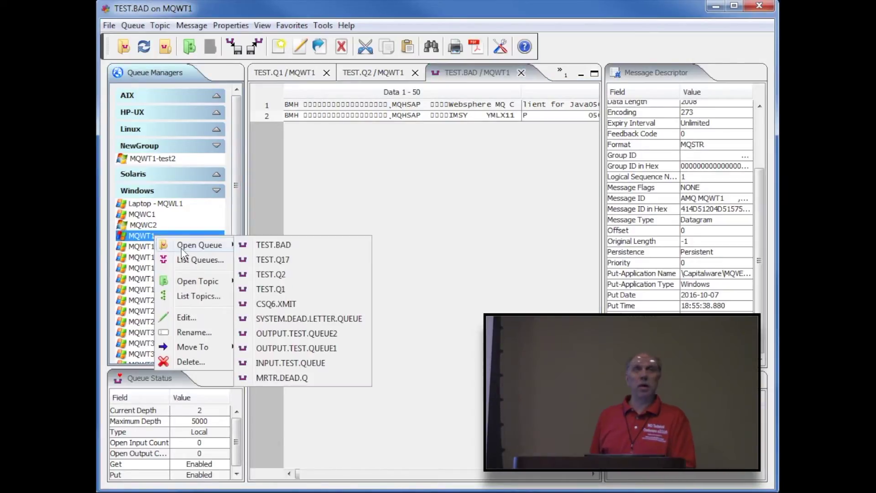
left_click(292, 289)
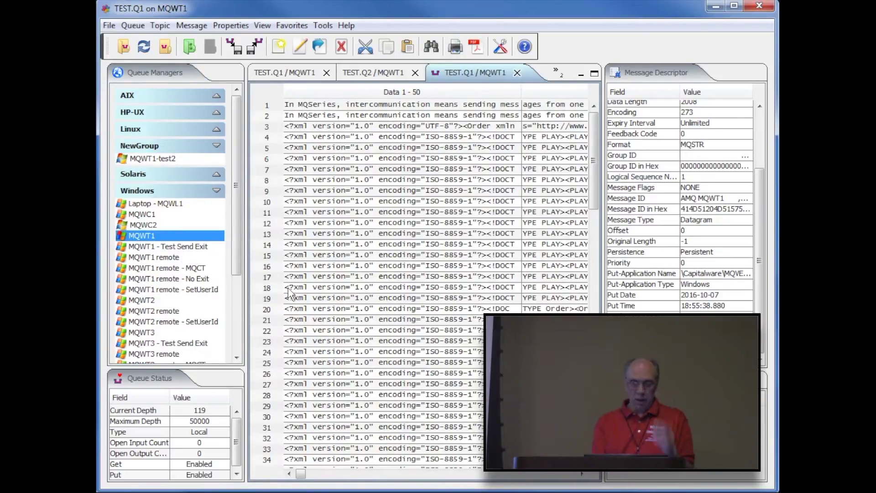
List all queues within MQWT1 and open TEST.Q15 from that list.
right_click(167, 235)
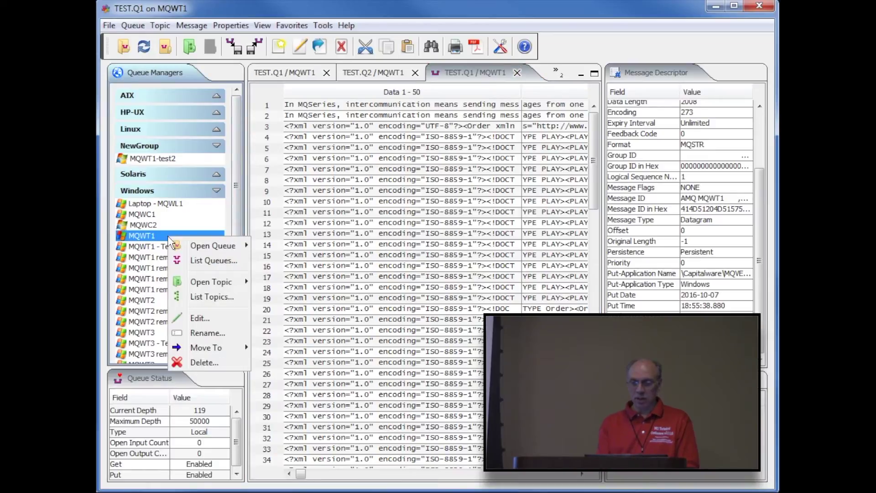
left_click(183, 260)
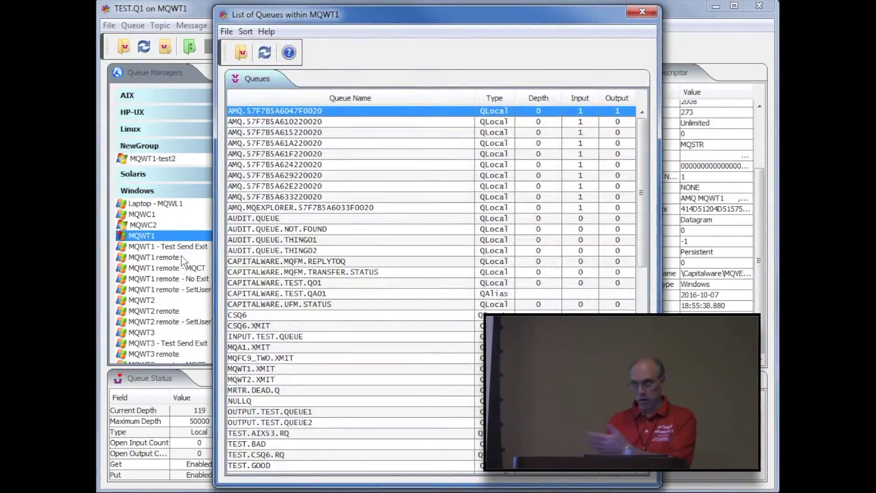
left_click_drag(630, 188, 631, 286)
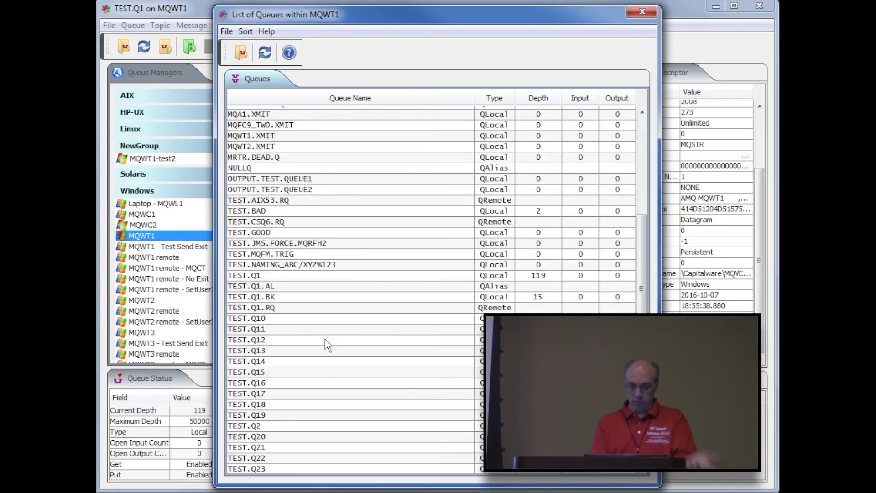
double_click(290, 371)
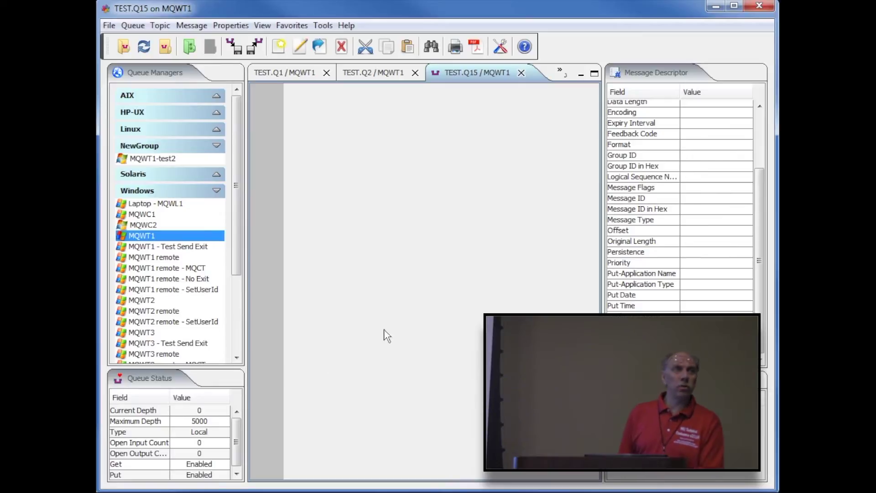
Maximize the queue area to view all open queues side by side as tabs, and restore the normal layout.
left_click(594, 75)
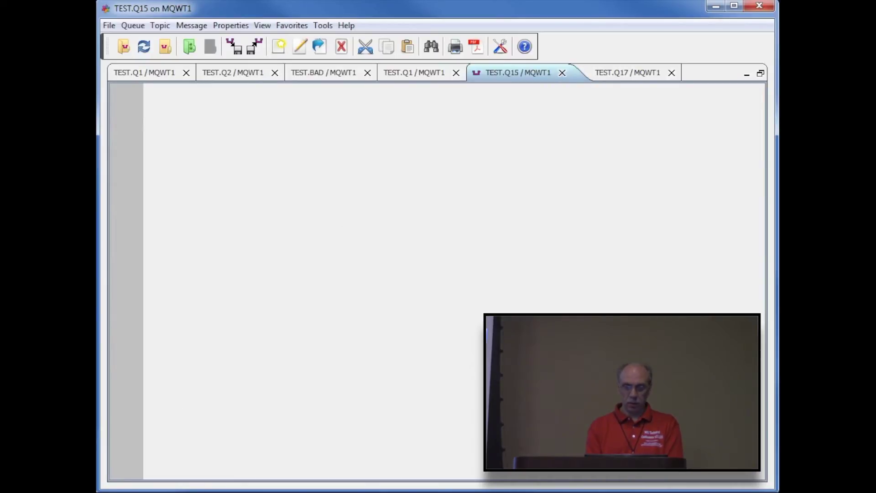
left_click(562, 72)
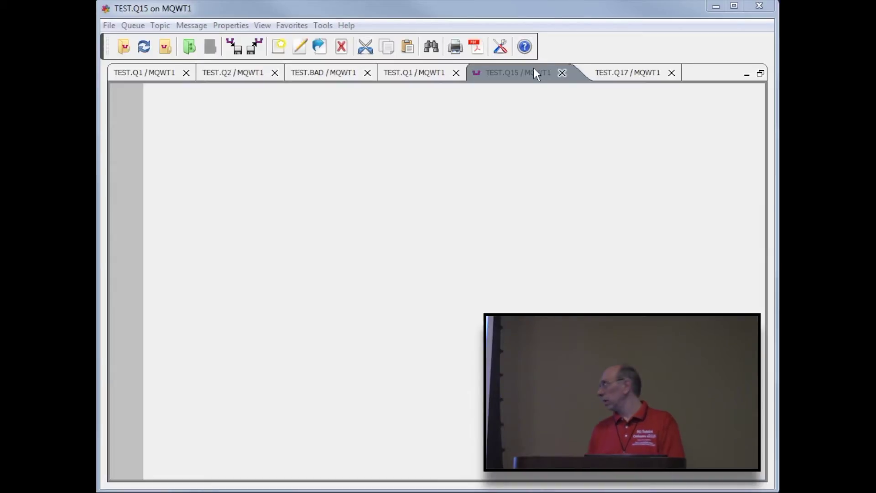
left_click(760, 74)
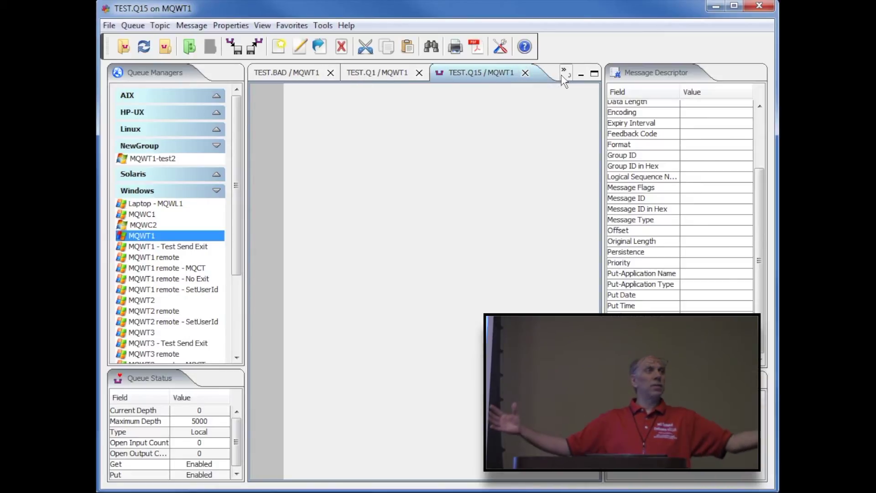
Close TEST.Q15 and browse the messages of TEST.Q1 with the queue area maximized, restoring the normal layout when done.
left_click(524, 73)
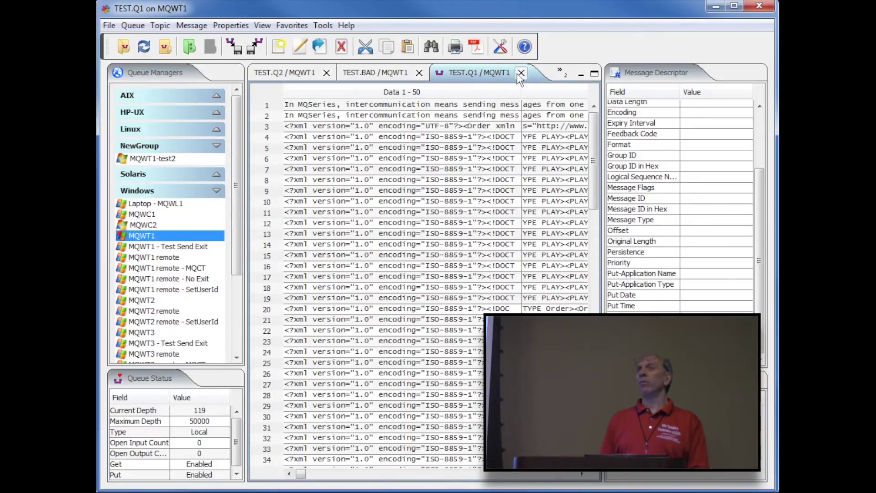
left_click(593, 73)
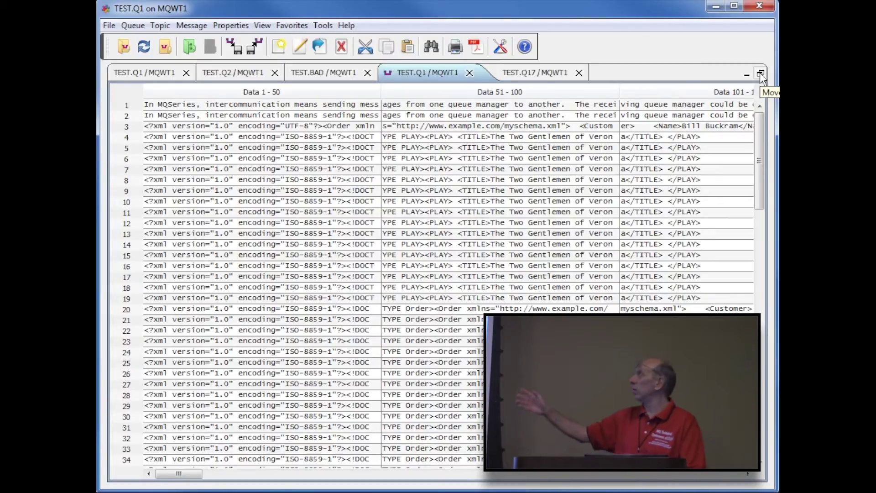
left_click(361, 169)
left_click(363, 223)
left_click(331, 308)
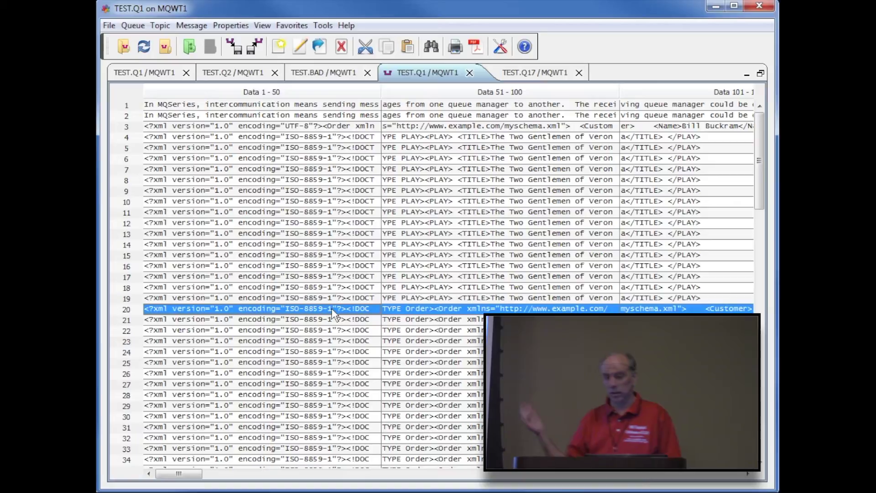
left_click(305, 117)
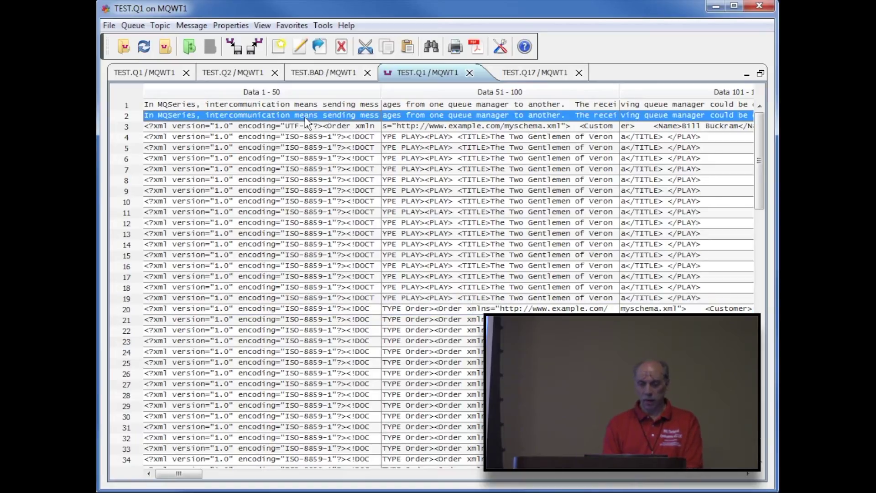
left_click(297, 212)
left_click(296, 235)
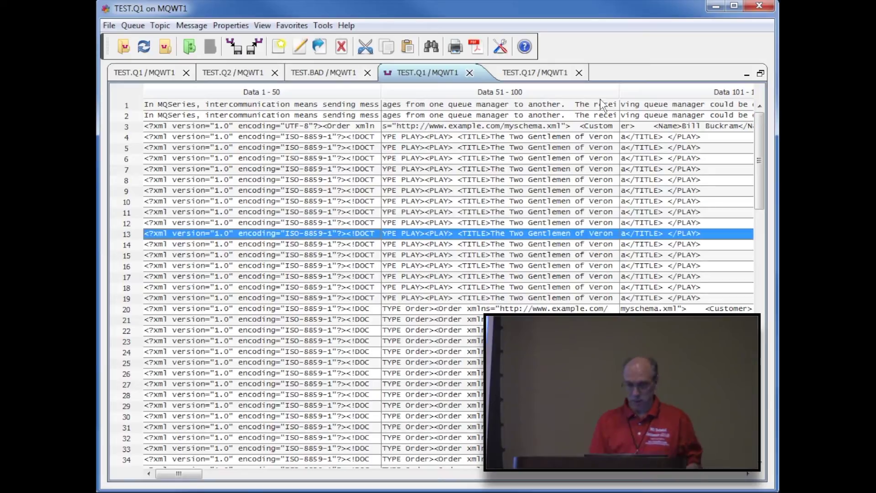
left_click(760, 74)
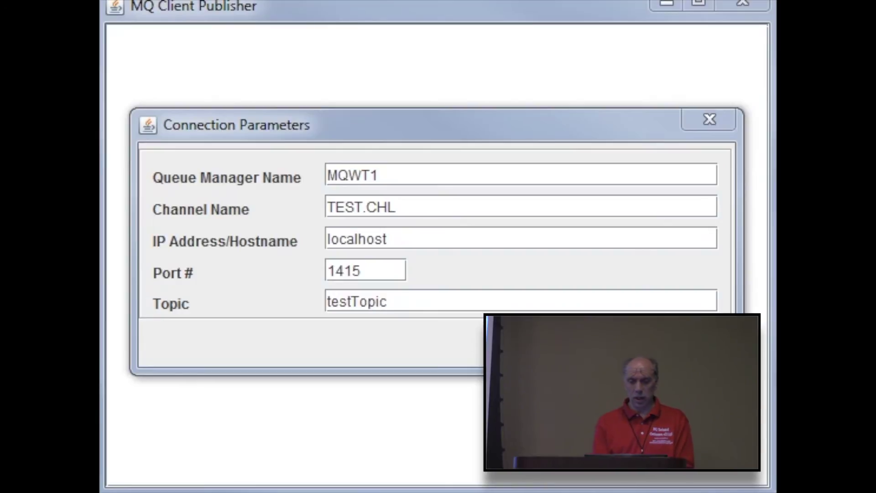
Connect two MQ Client Publishers and the MQ Client Subscriber to MQWT1 through TEST.CHL on localhost, port 1415, using testTopic.
key("Return")
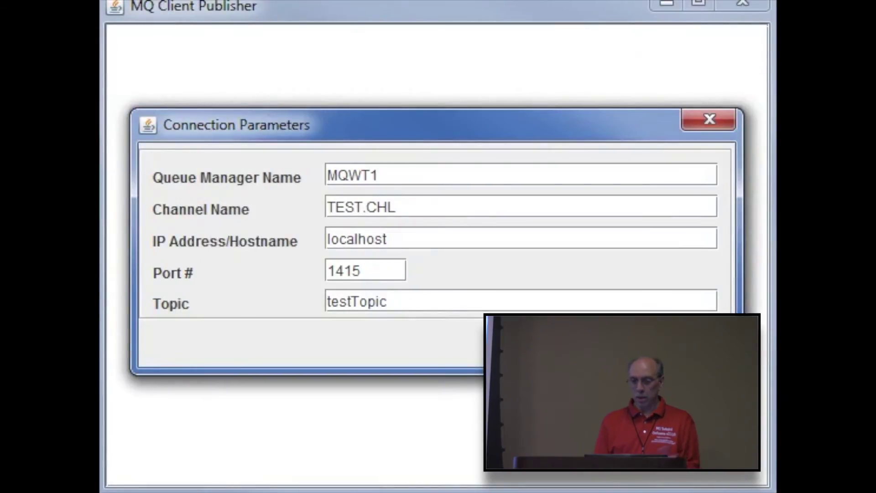
key("Return")
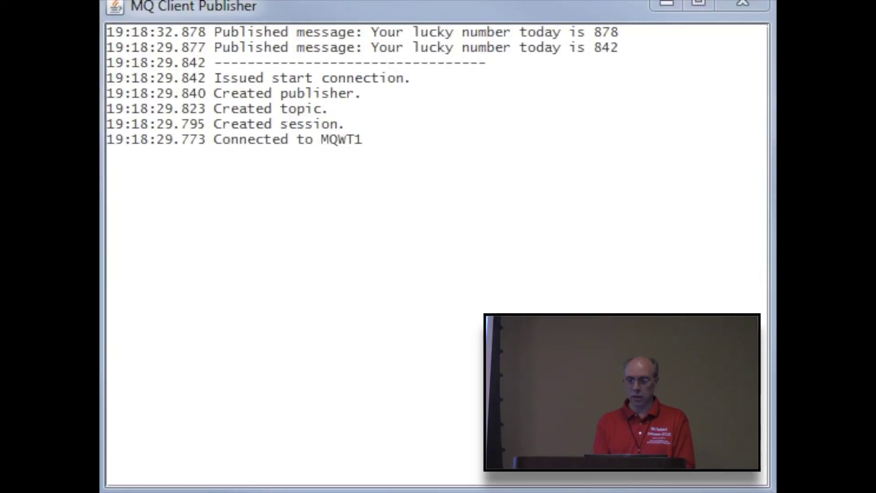
key("Return")
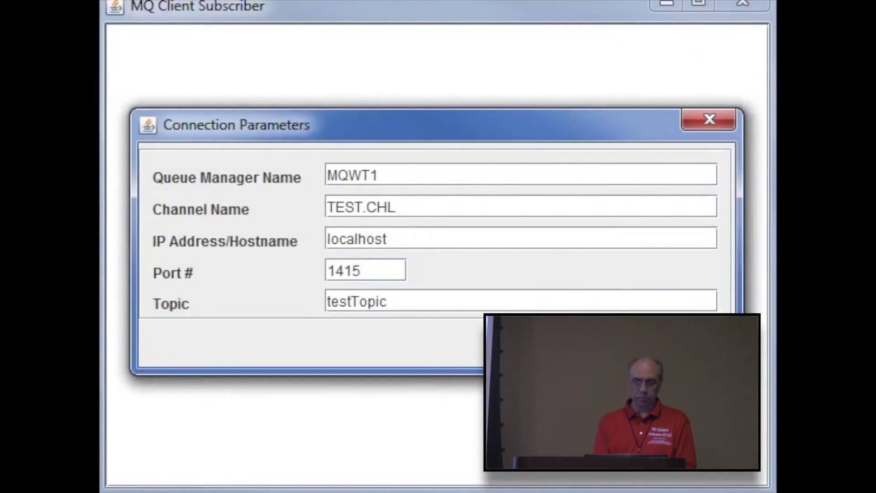
key("Return")
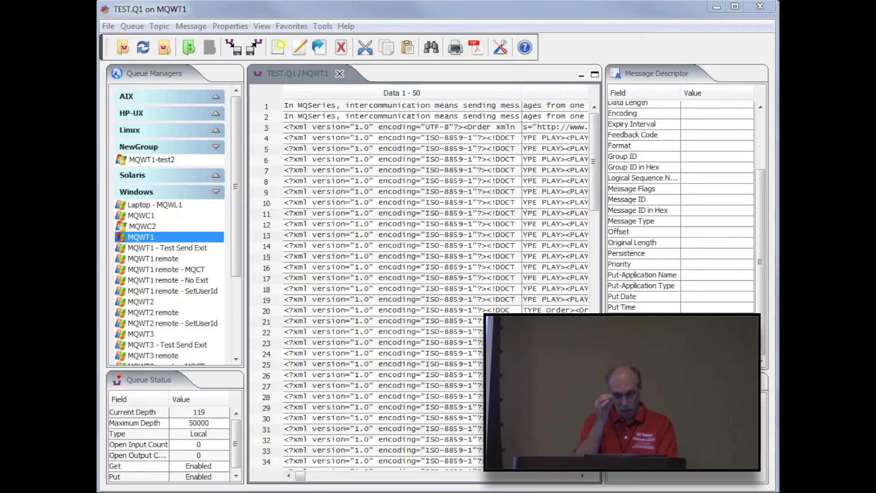
Switch to MQ Visual Edit, close the TEST.Q1 queue, and open the topic testTopic on MQWT1 with Convert on Get and Default Context.
left_click(341, 75)
left_click(340, 74)
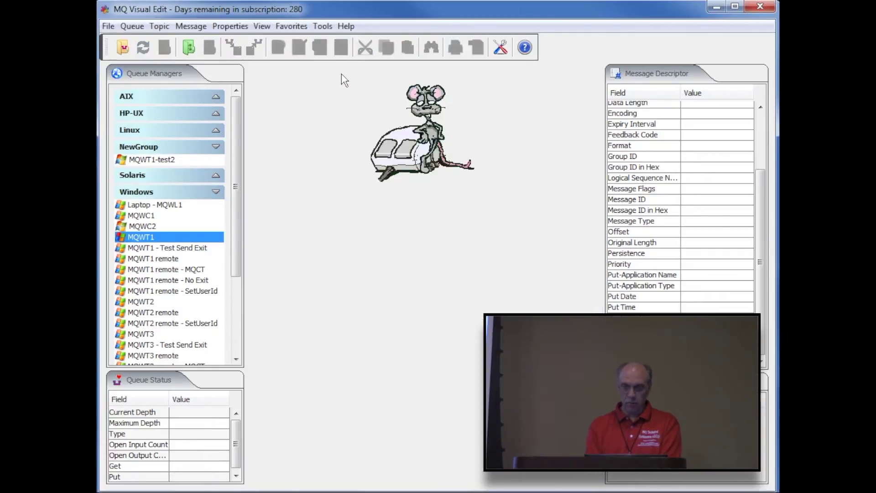
left_click(154, 27)
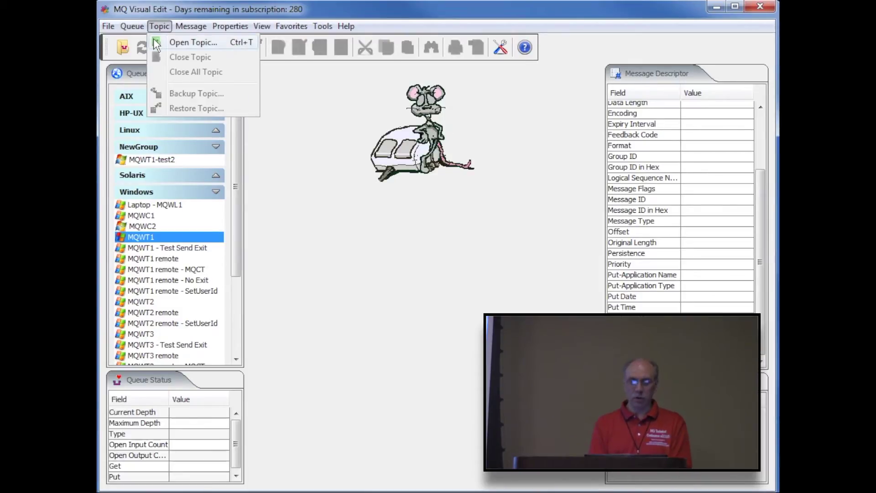
left_click(154, 38)
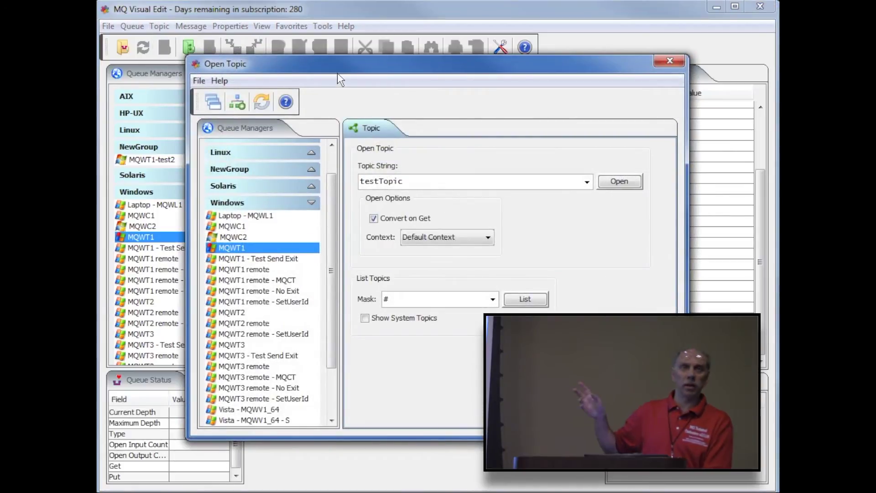
left_click_drag(338, 73, 336, 81)
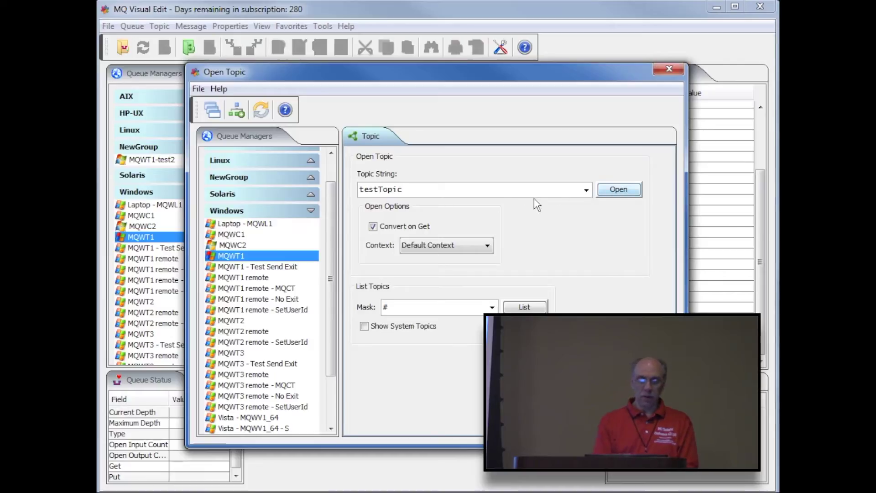
left_click(619, 189)
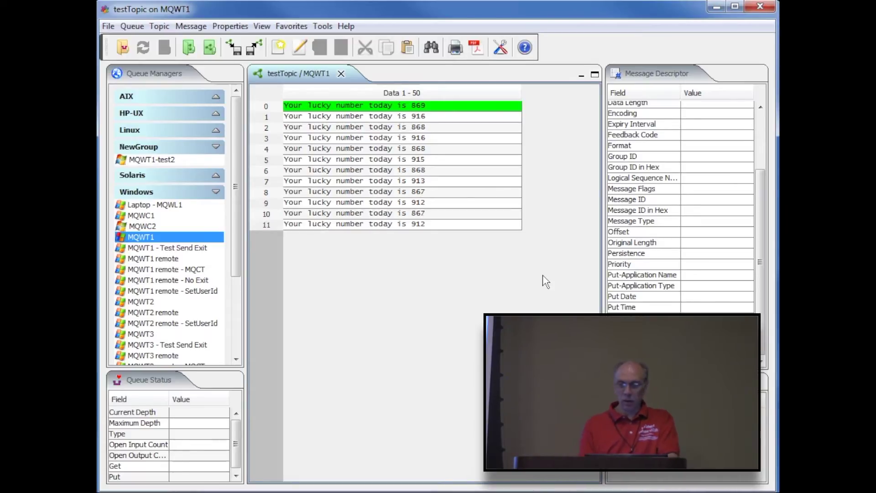
Append "test" to a received testTopic message reading "Your lucky number today is 869", publish it to the topic, and select the published message.
left_click(356, 158)
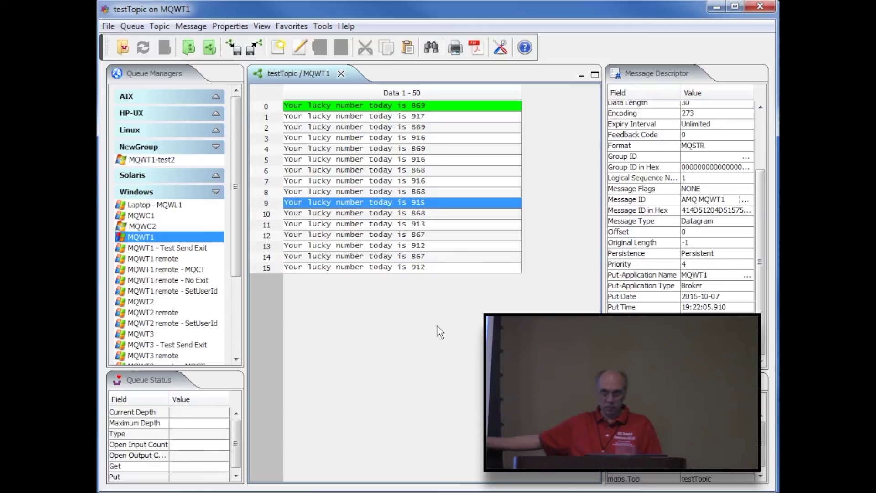
double_click(367, 150)
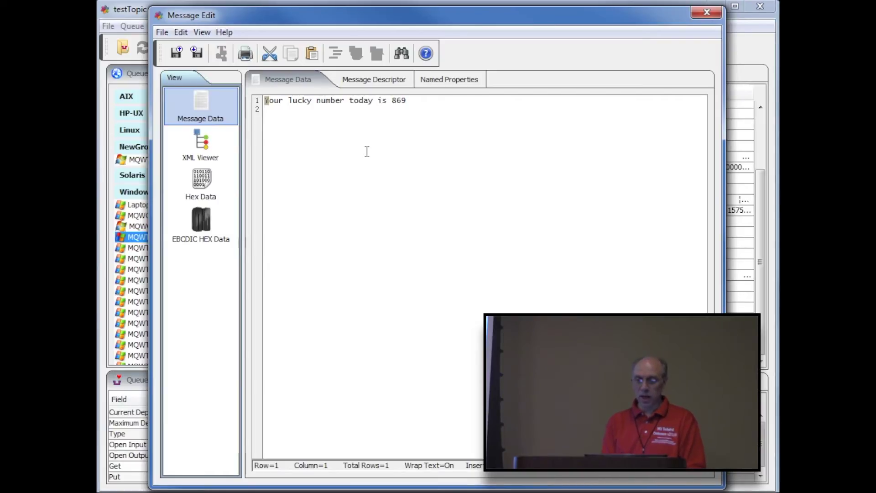
left_click(411, 101)
type(":")
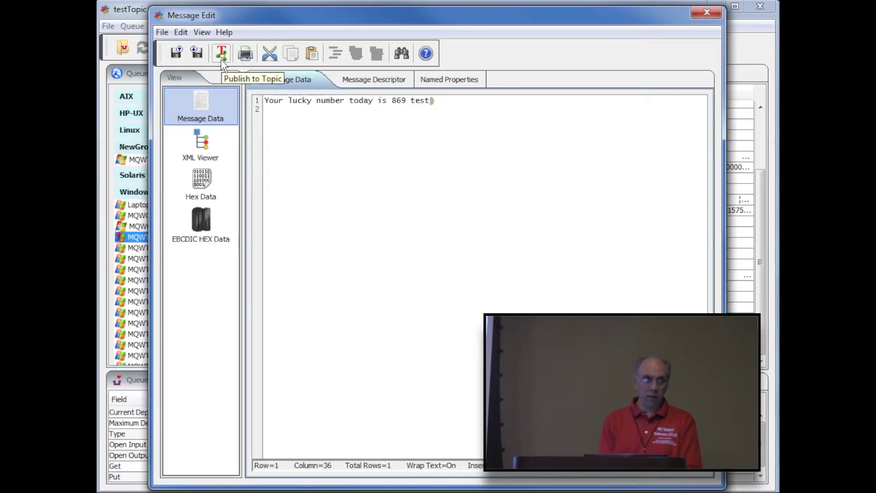
left_click(222, 60)
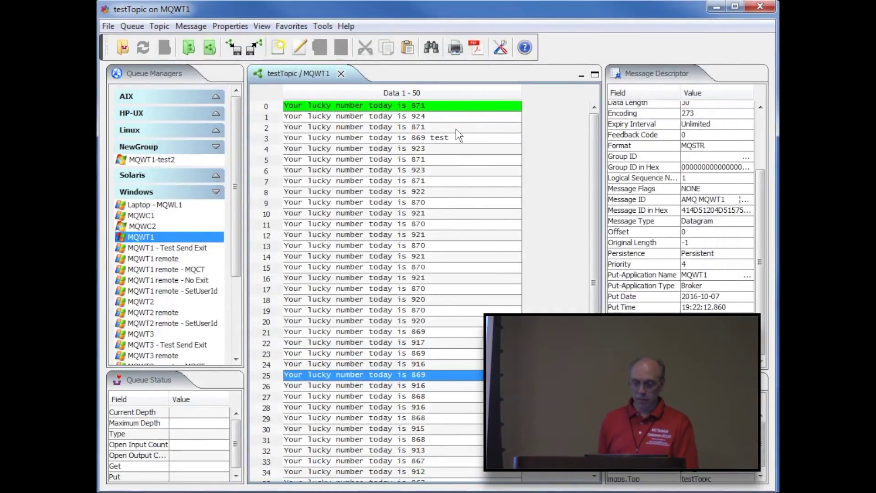
left_click(458, 141)
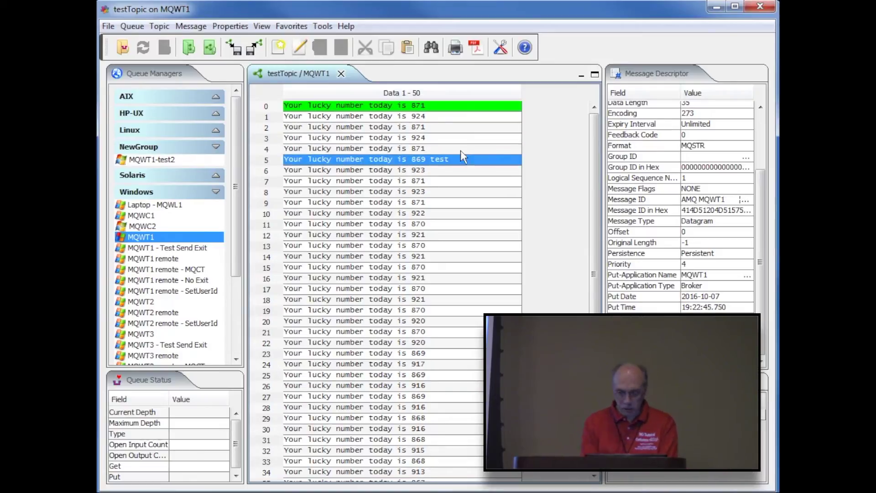
Check both MQ Client Publisher windows and the MQ Client Subscriber window for the published test message, and return to MQ Visual Edit.
key("alt+Tab")
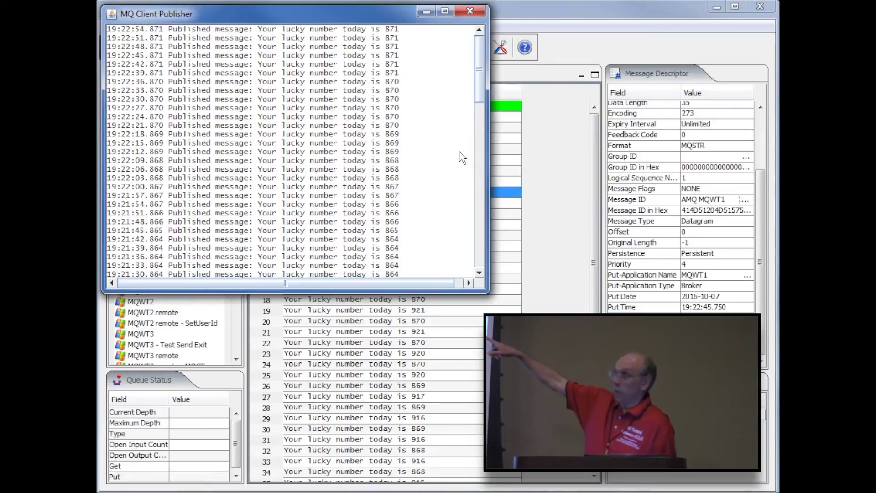
key("alt+Tab")
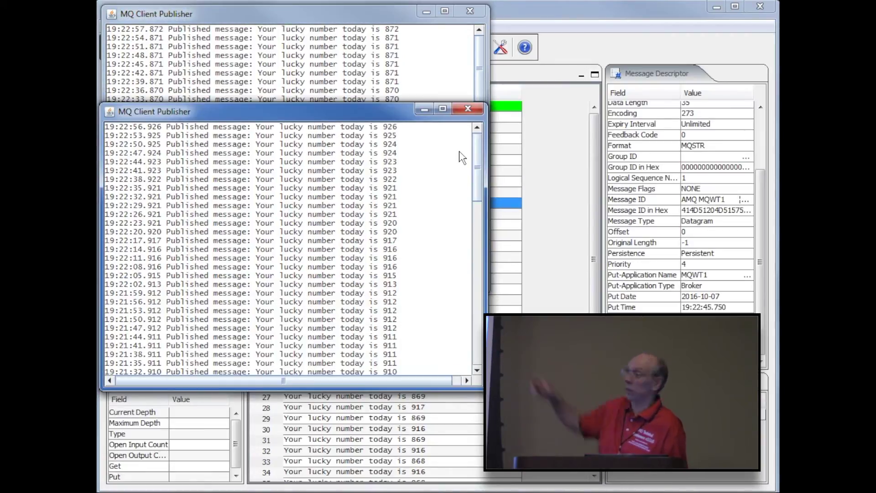
key("alt+Tab")
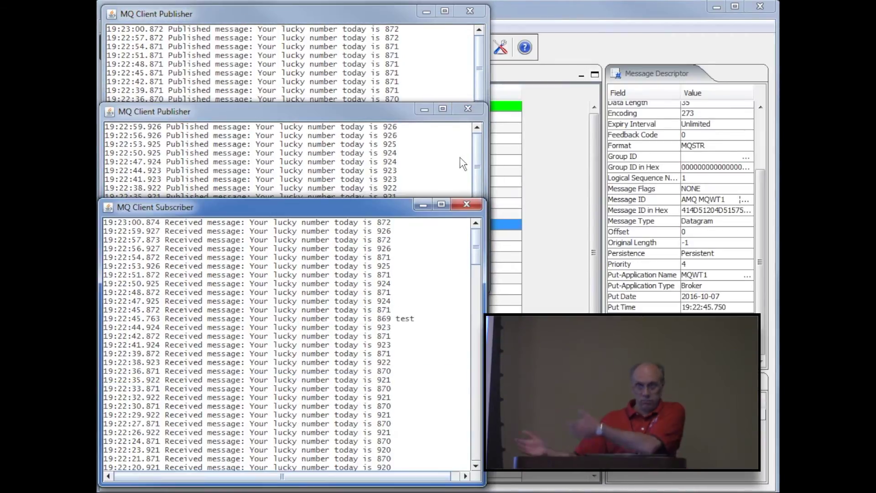
left_click_drag(431, 320, 300, 319)
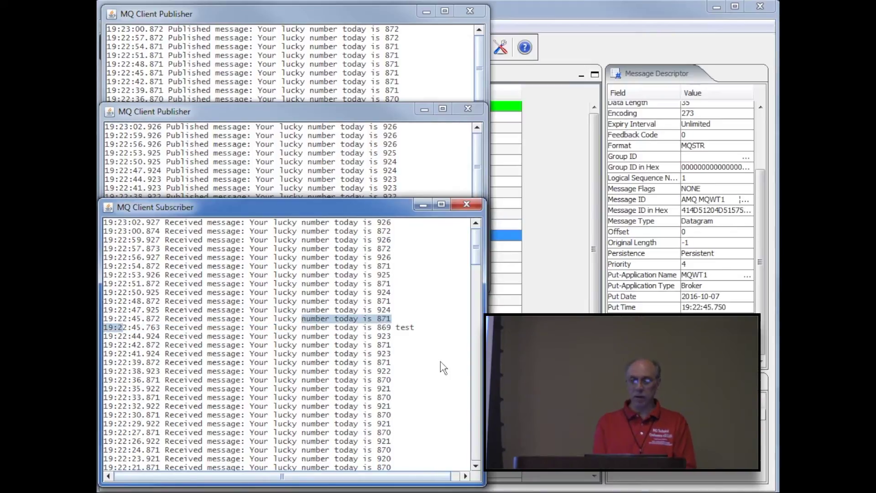
left_click(425, 341)
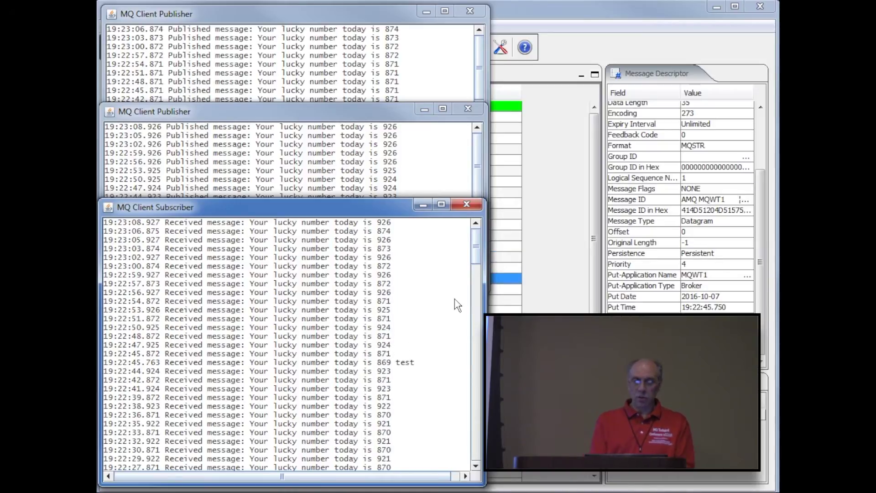
left_click(544, 248)
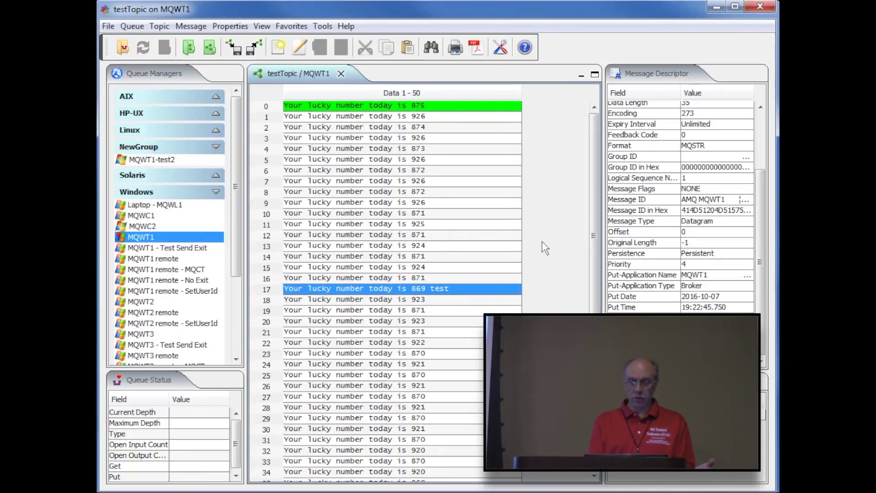
Start a topic monitor on MQWT1 with mask #, a 10-second refresh rate, and data written to a CSV file.
left_click(323, 29)
left_click(336, 174)
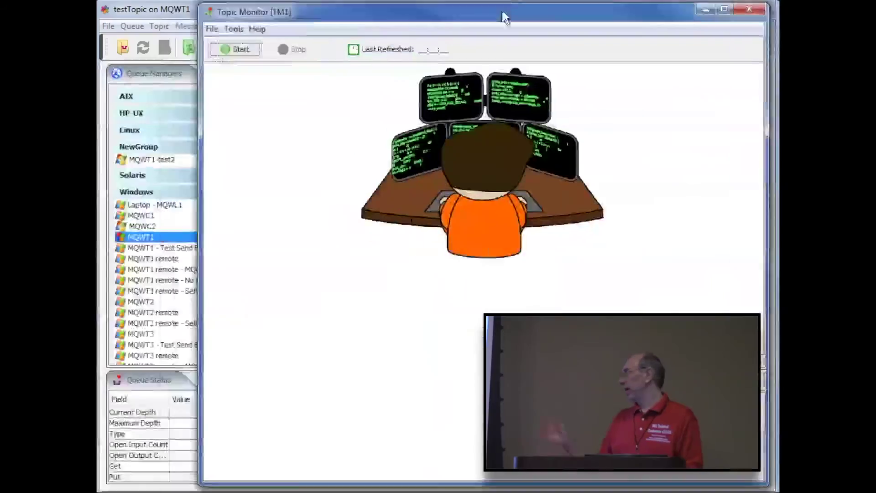
left_click_drag(504, 16, 425, 19)
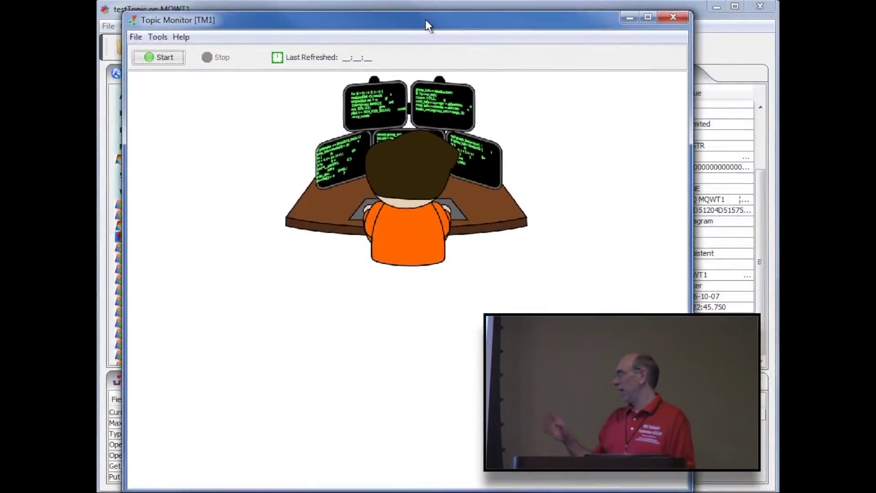
left_click(169, 53)
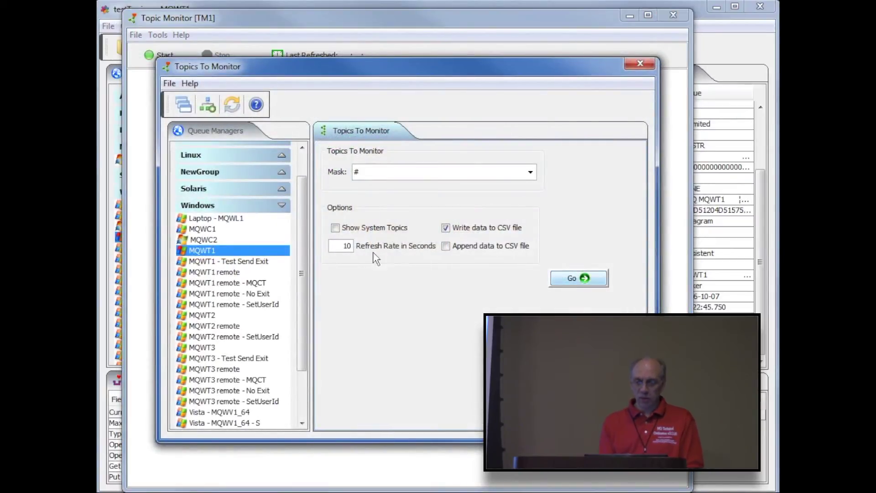
left_click(575, 277)
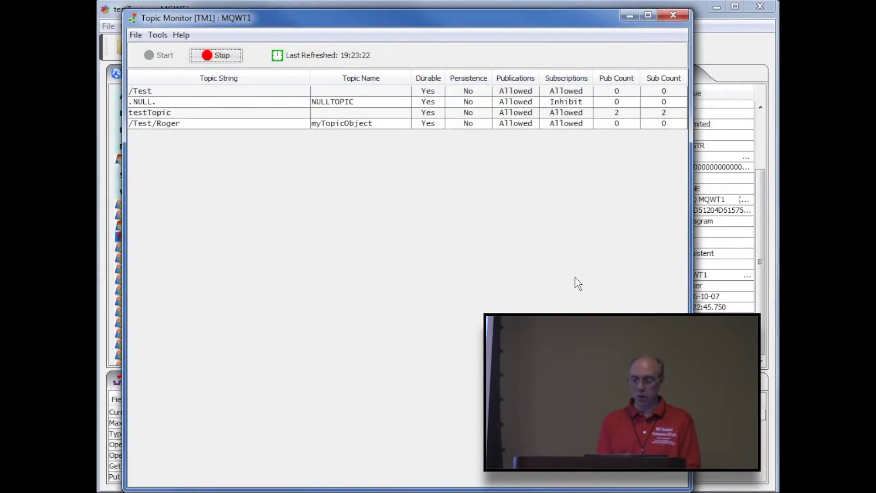
Restart the topic monitor on MQWT1 with mask #, examine the testTopic row, and stop and close the monitor.
left_click(217, 55)
left_click(169, 56)
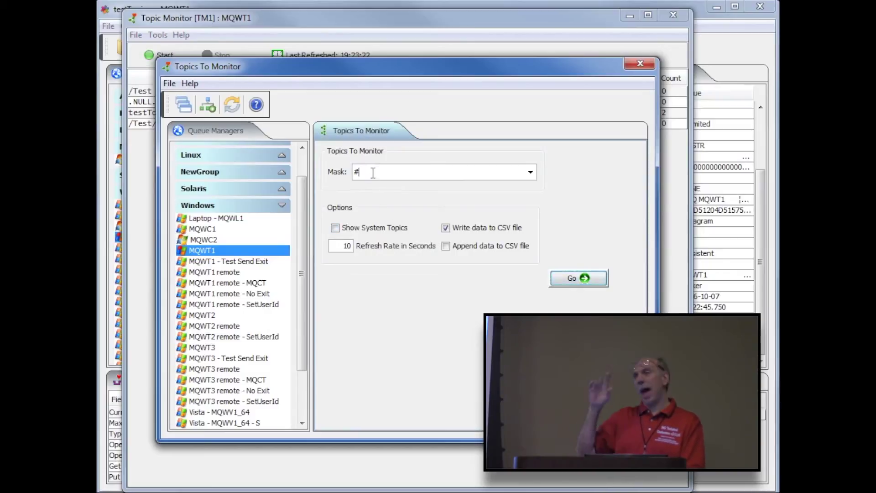
left_click(367, 172)
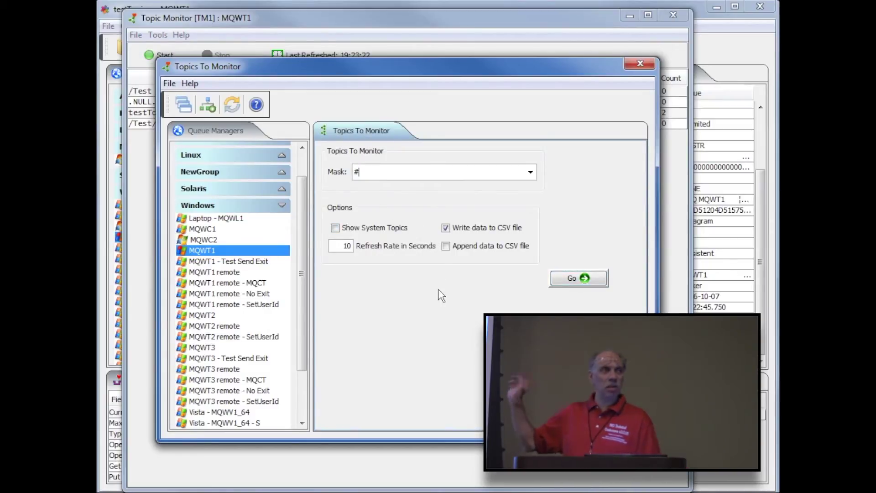
left_click(570, 278)
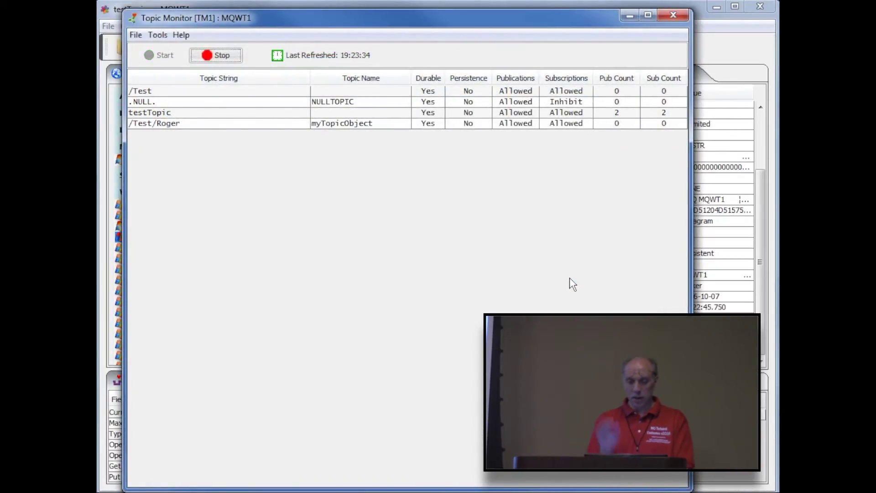
left_click(576, 113)
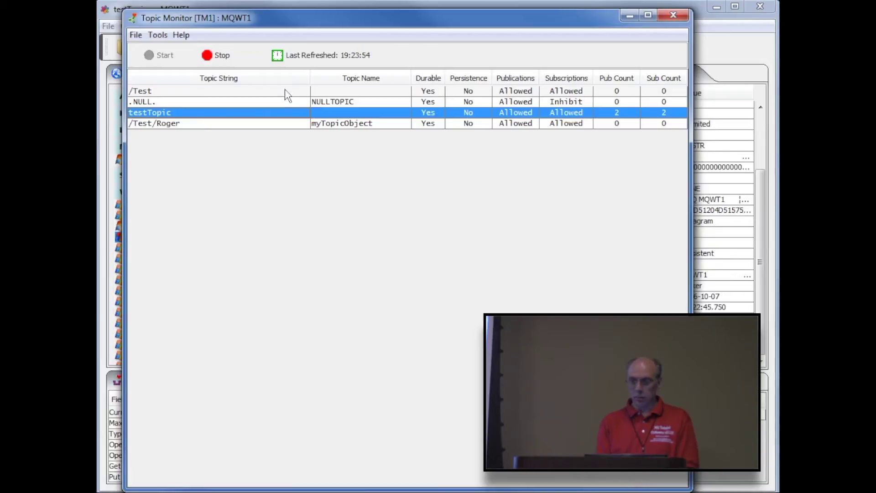
left_click(224, 57)
left_click(672, 15)
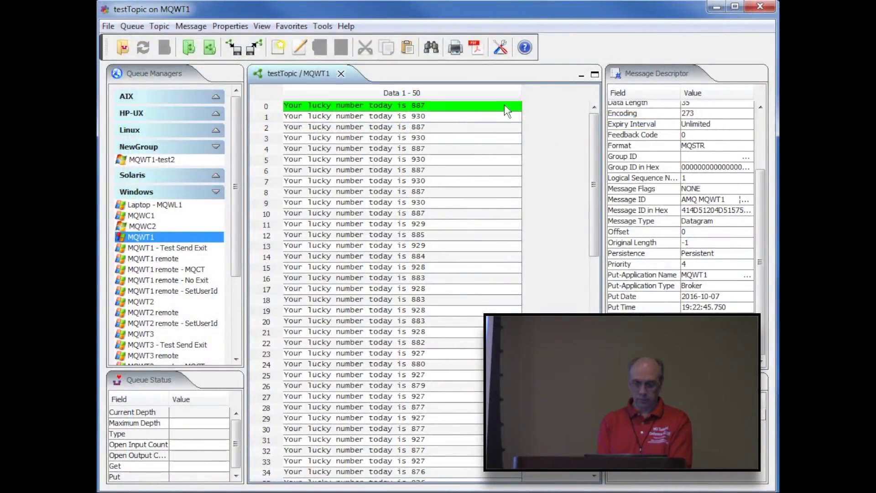
Close the testTopic view, run a topic monitor on MQWT1 with mask #, examine the testTopic row, and stop and close the monitor.
left_click(342, 73)
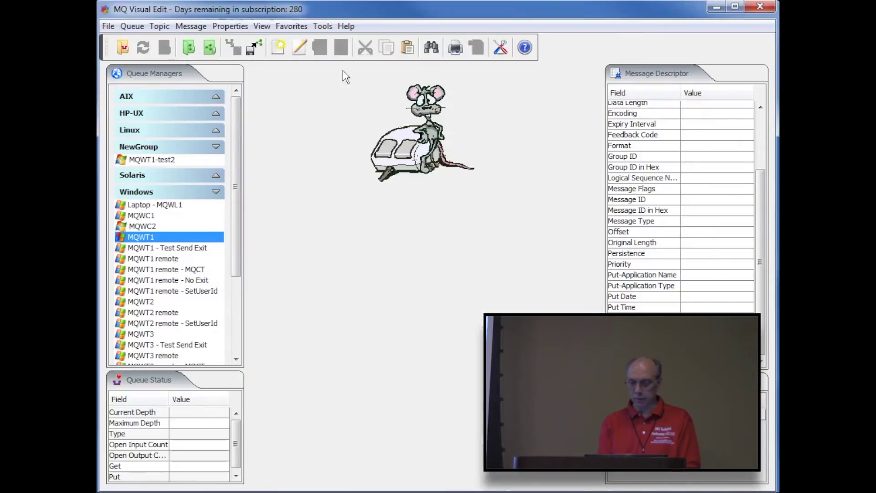
left_click(322, 26)
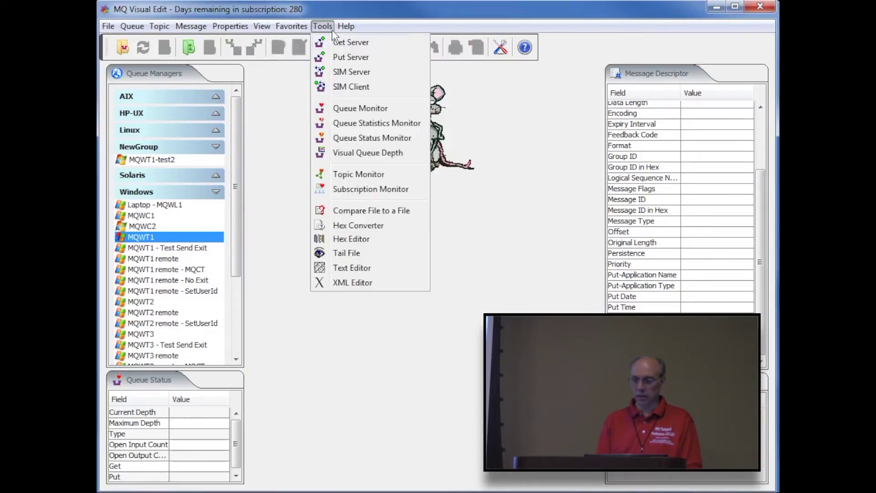
left_click(341, 172)
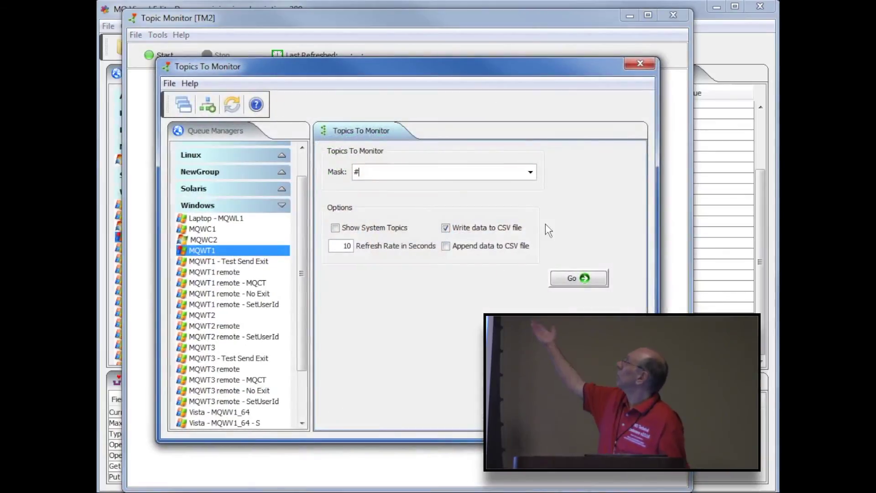
left_click(576, 277)
left_click(500, 113)
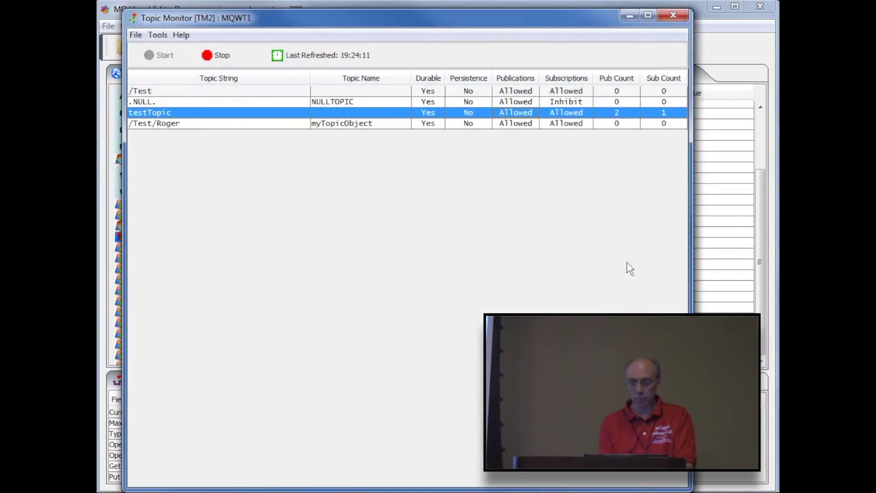
left_click(221, 55)
left_click(684, 17)
Open testTopic on MQWT1, close it, and reopen it directly from the MQWT1 queue manager entry.
left_click(188, 47)
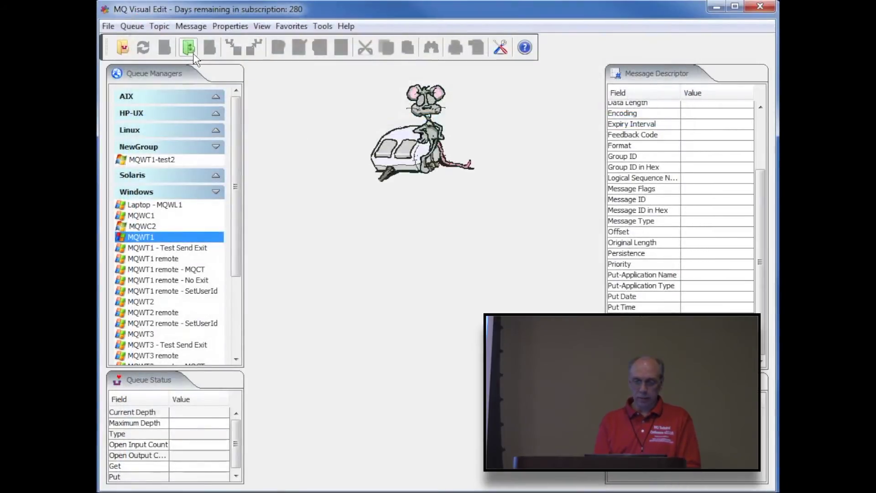
left_click(639, 184)
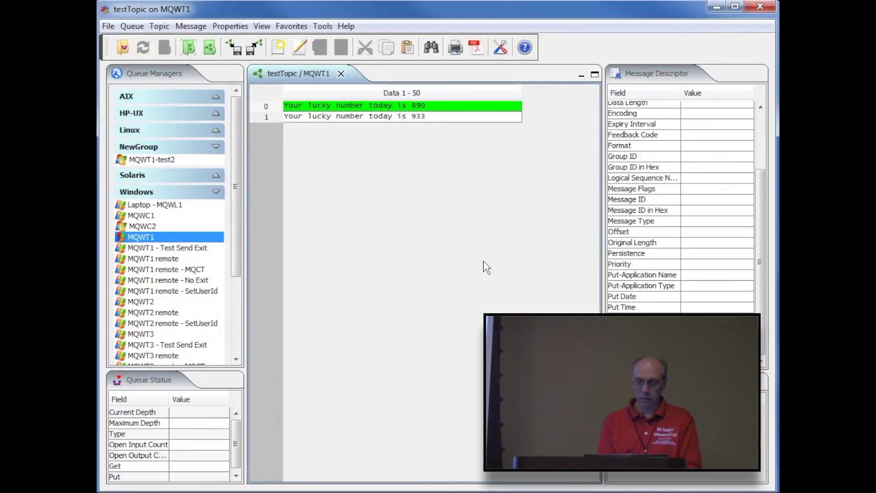
left_click(341, 74)
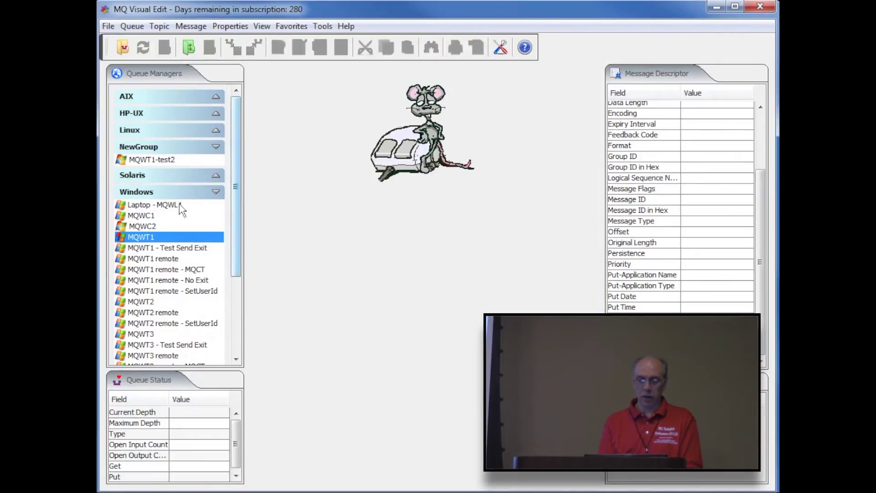
right_click(153, 240)
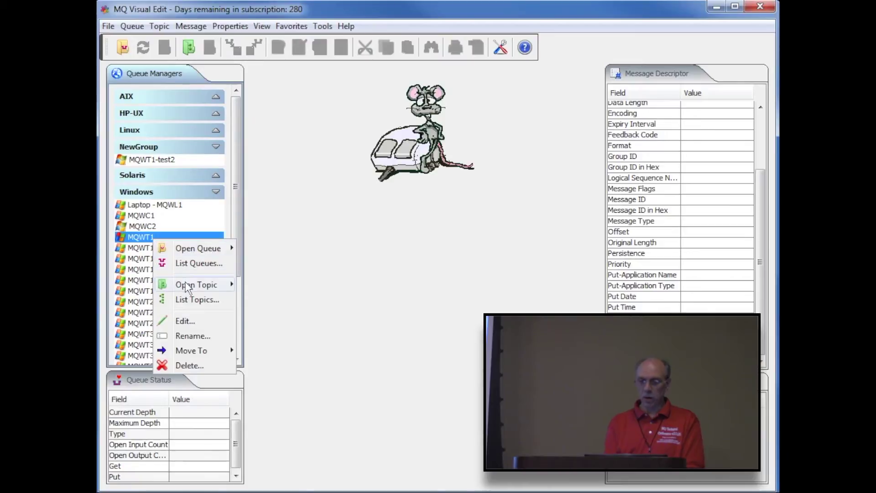
left_click(261, 283)
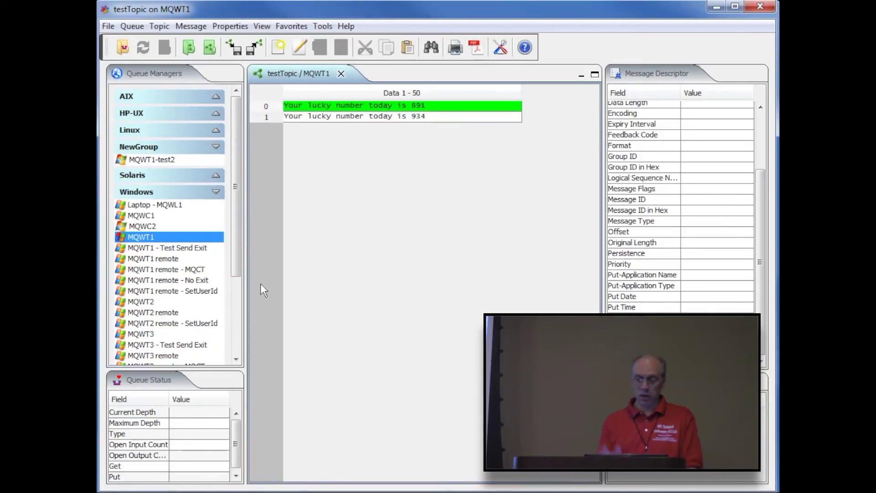
List the topics within MQWT1, examine the testTopic and /Test/Roger rows, and close the list.
right_click(168, 237)
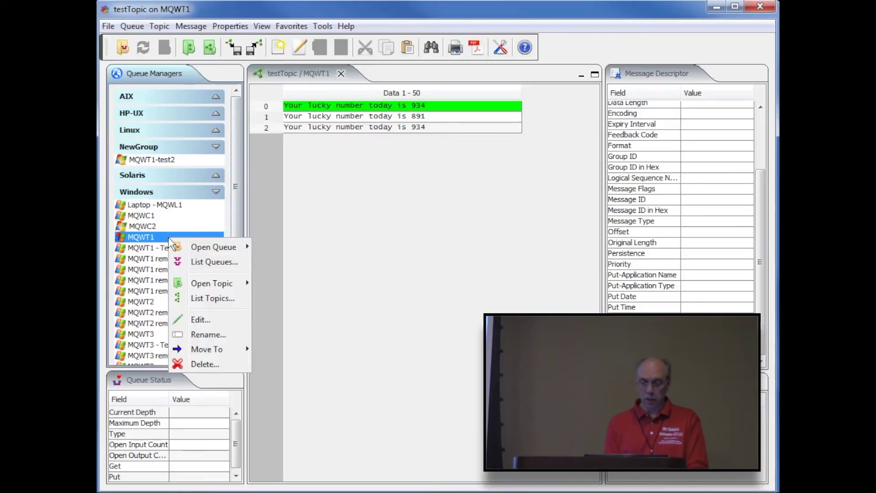
left_click(211, 297)
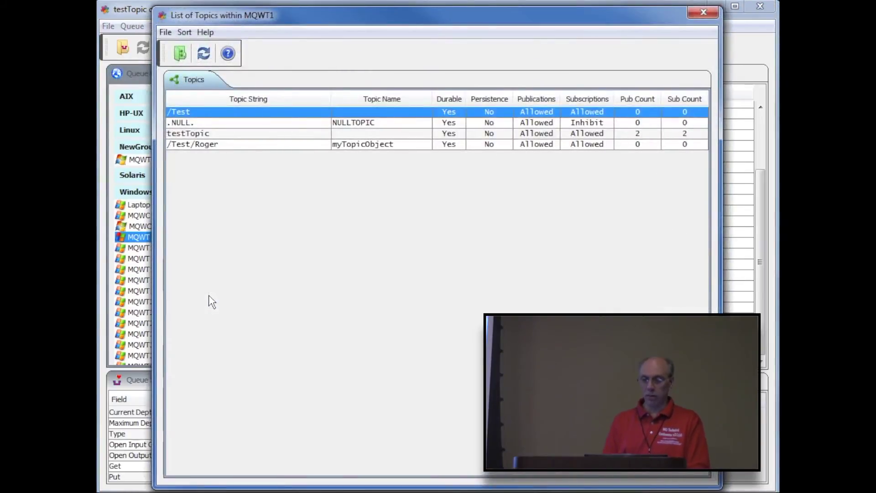
left_click(232, 133)
left_click(235, 144)
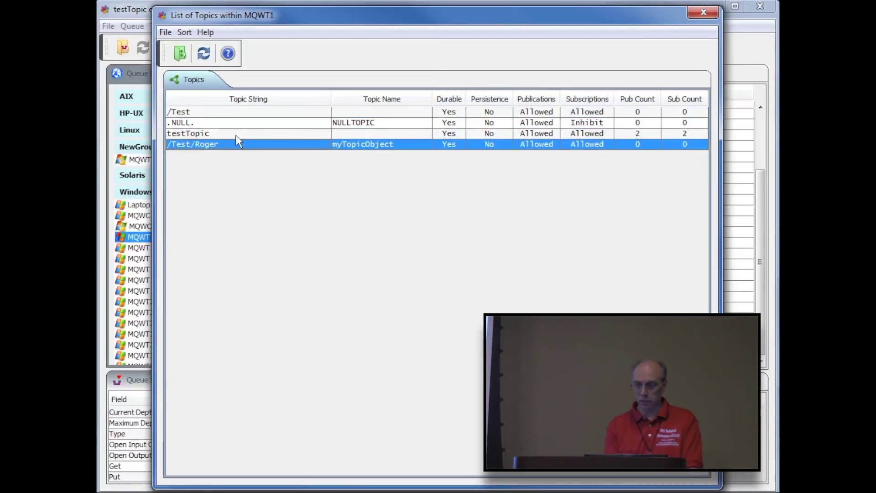
left_click(698, 15)
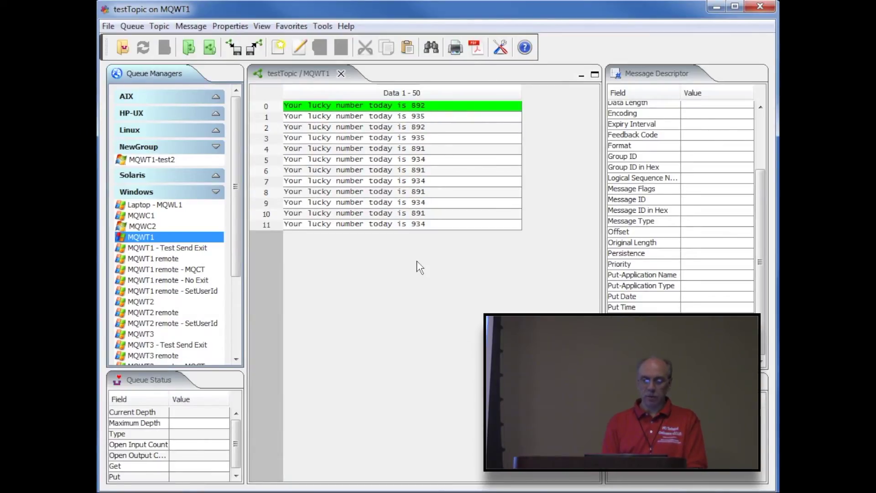
Start a subscription monitor on MQWT1 with mask *, a 10-second refresh rate, and data written to a CSV file.
left_click(320, 26)
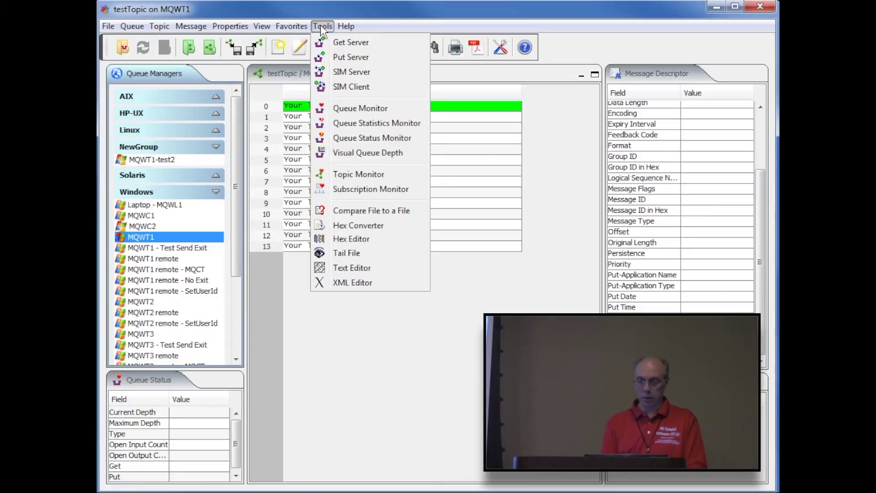
left_click(335, 185)
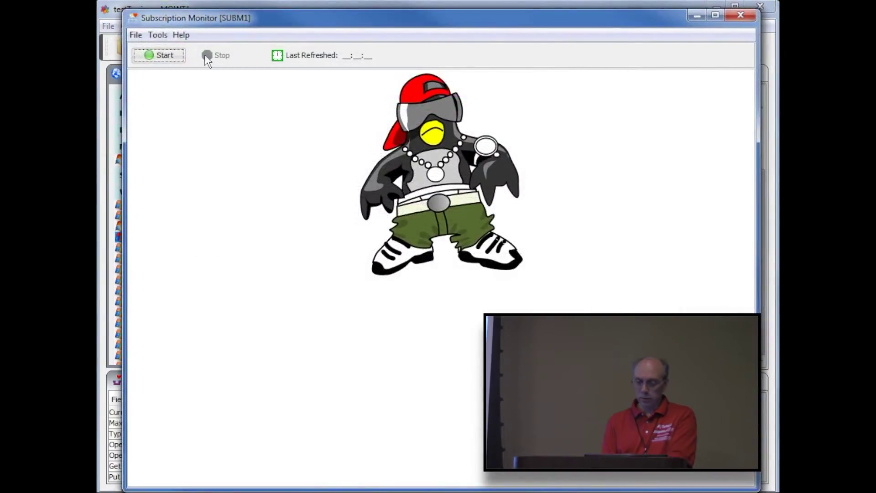
left_click(159, 56)
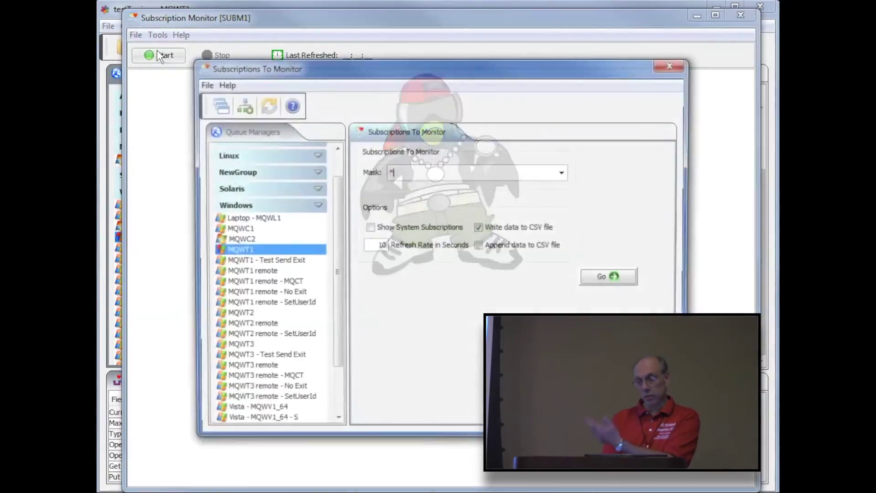
double_click(389, 172)
left_click(414, 174)
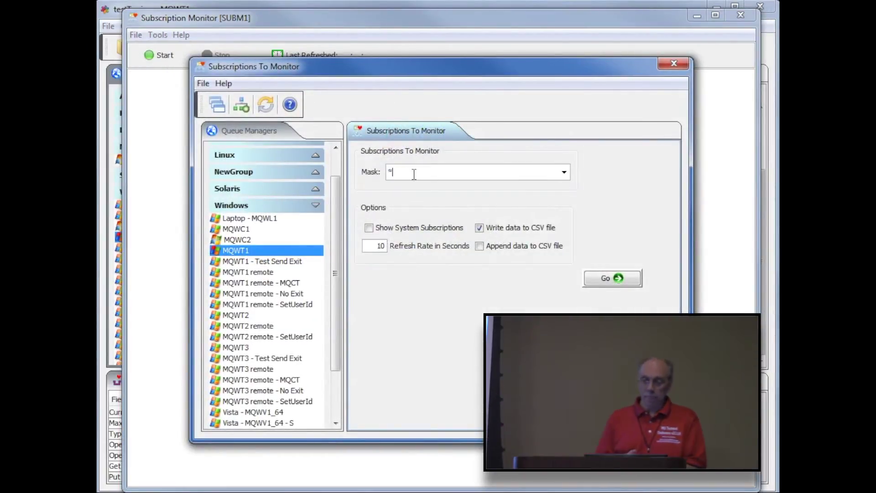
left_click(603, 277)
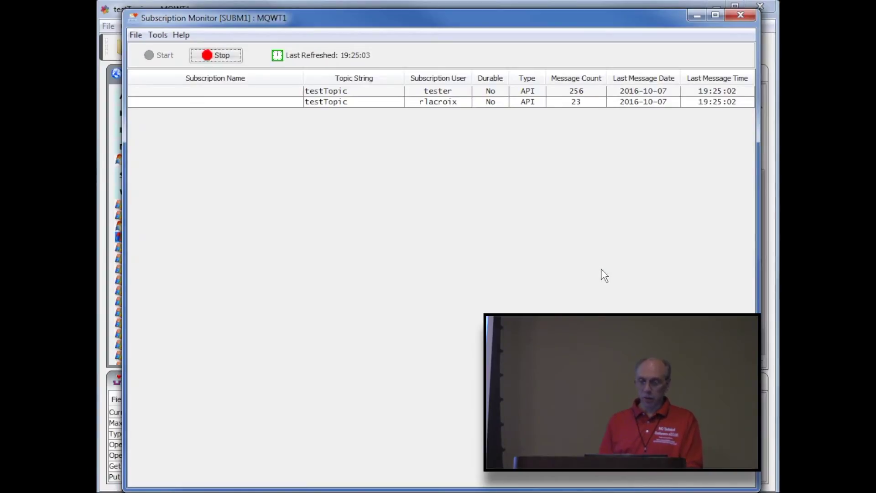
Examine both testTopic subscription rows in turn, and stop and close the subscription monitor.
left_click(289, 95)
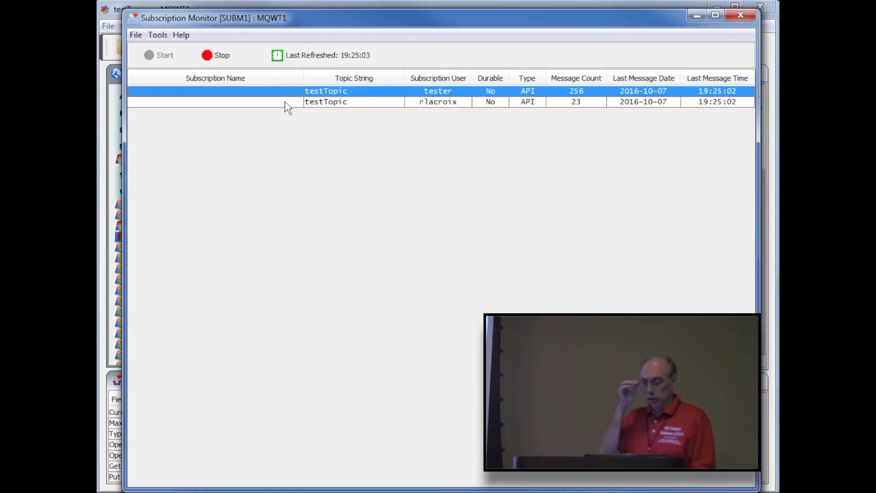
left_click(285, 103)
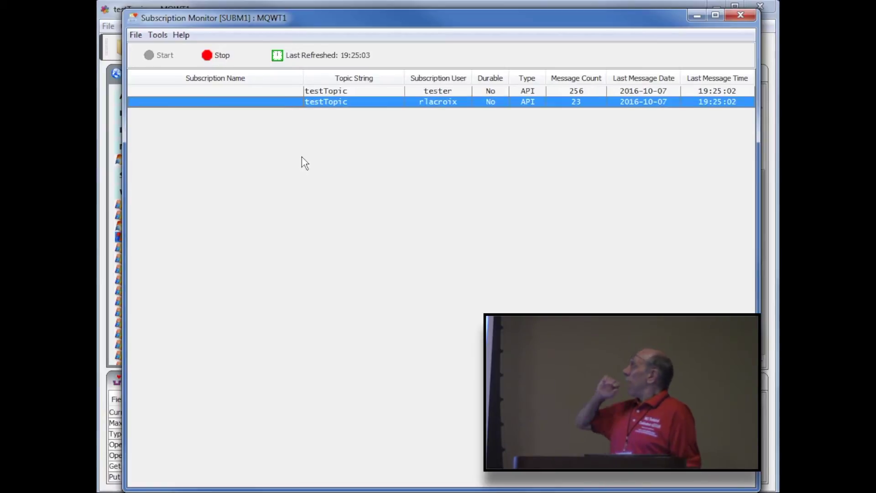
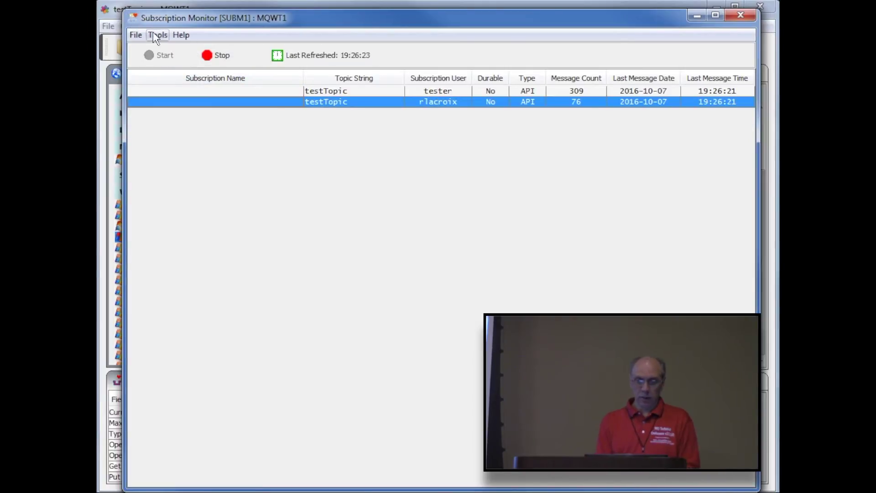
left_click(206, 57)
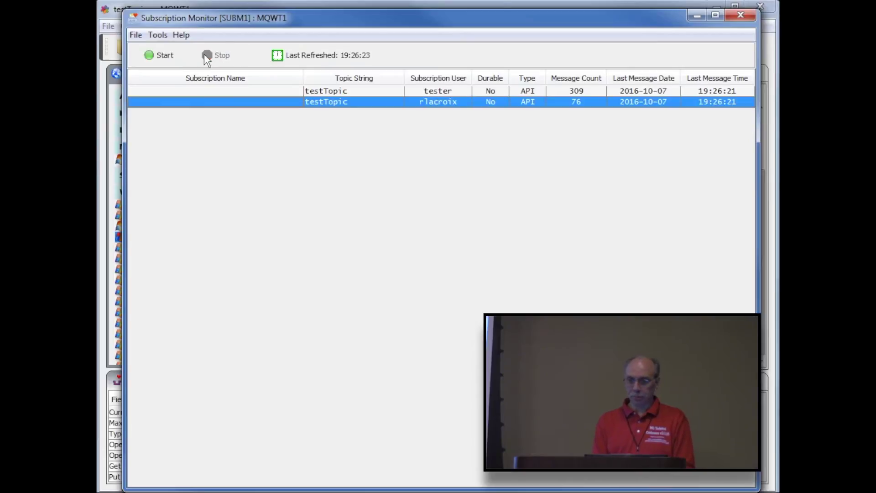
left_click(746, 15)
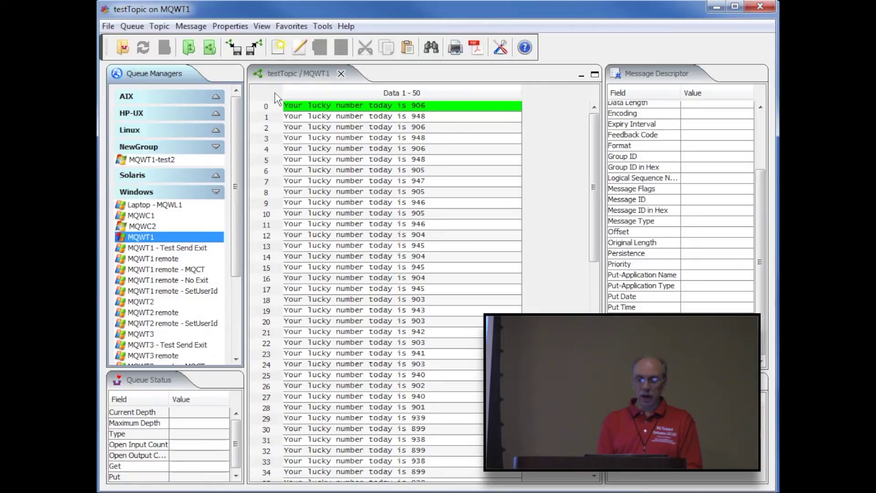
Open queue TEST.Q1 on MQWT1 with display range 1 to 1000, and return to the testTopic view.
left_click(123, 47)
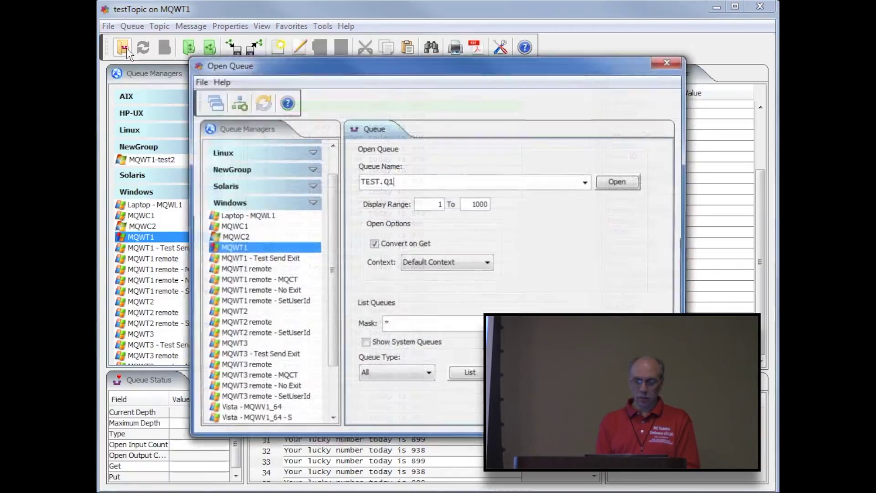
left_click(604, 181)
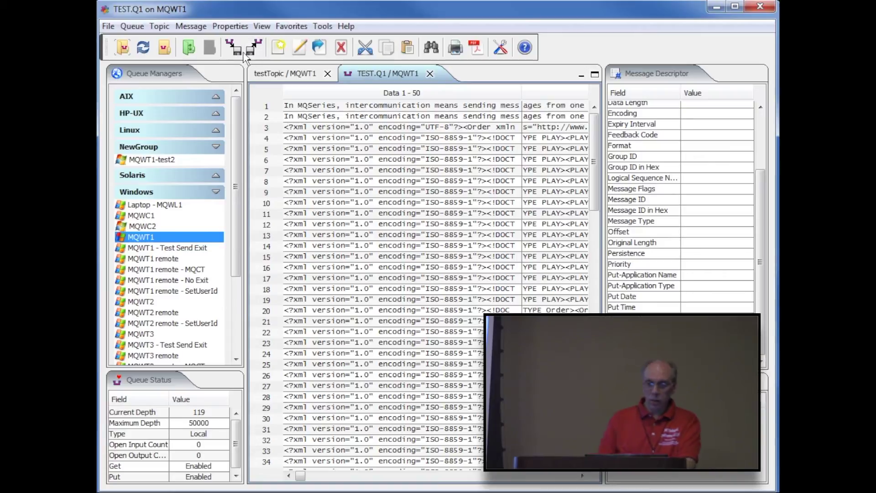
left_click(272, 76)
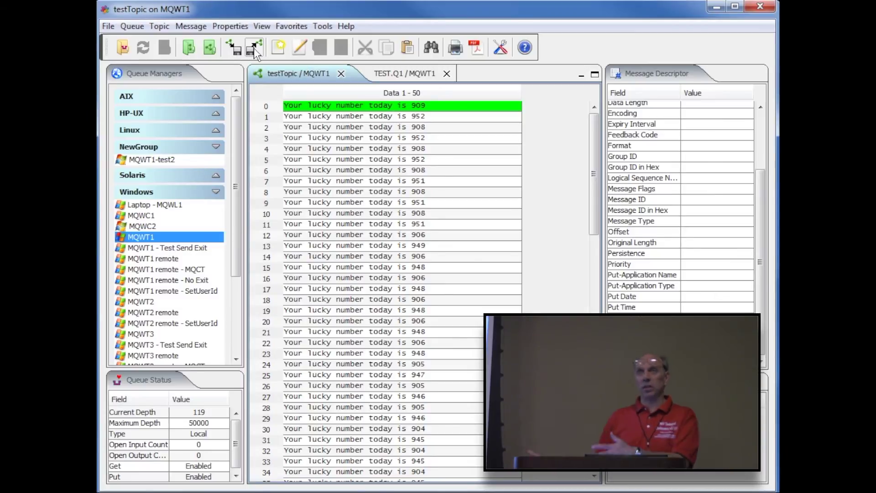
Select a block of nine consecutive testTopic messages and back them up to test45.veq in the temp folder.
left_click_drag(340, 149, 343, 234)
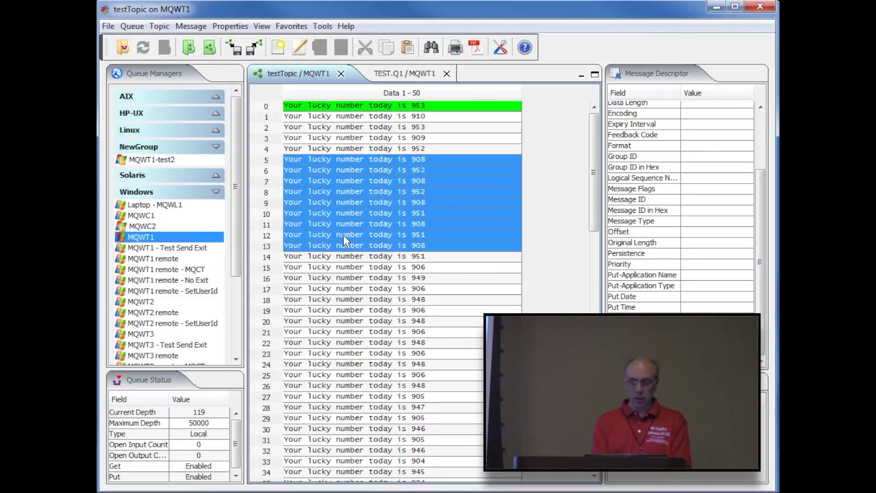
left_click(165, 28)
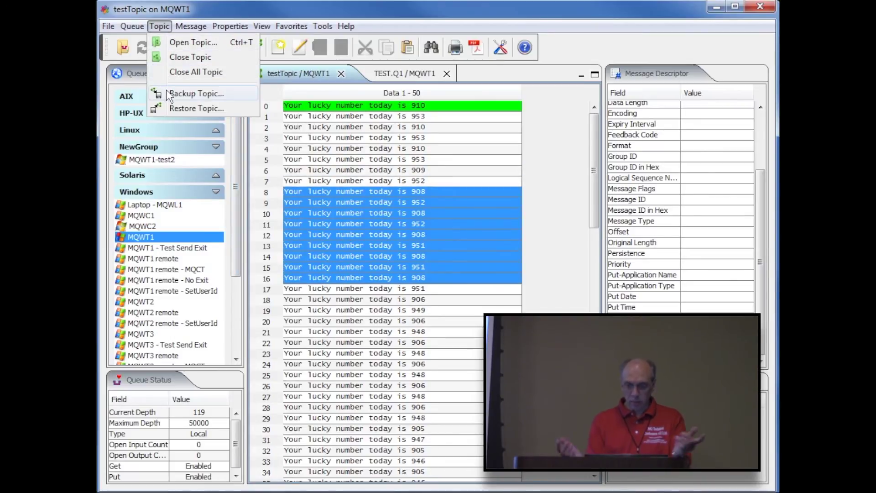
left_click(169, 94)
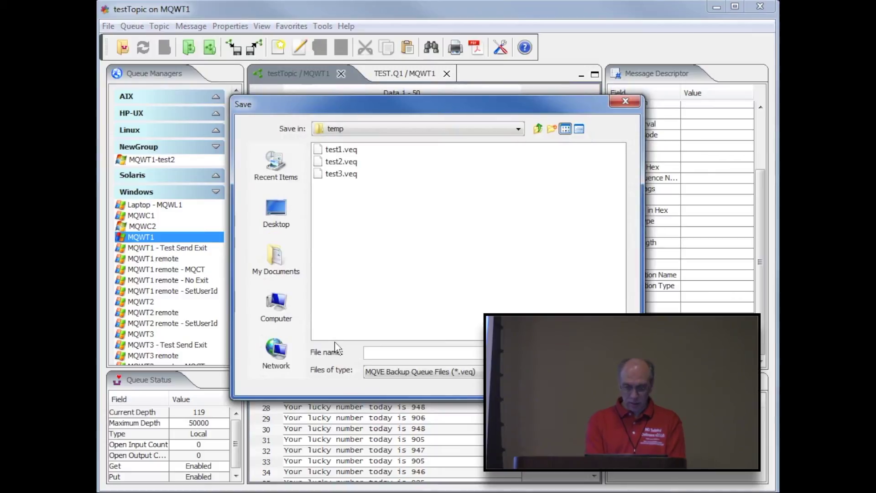
type("test45.veq")
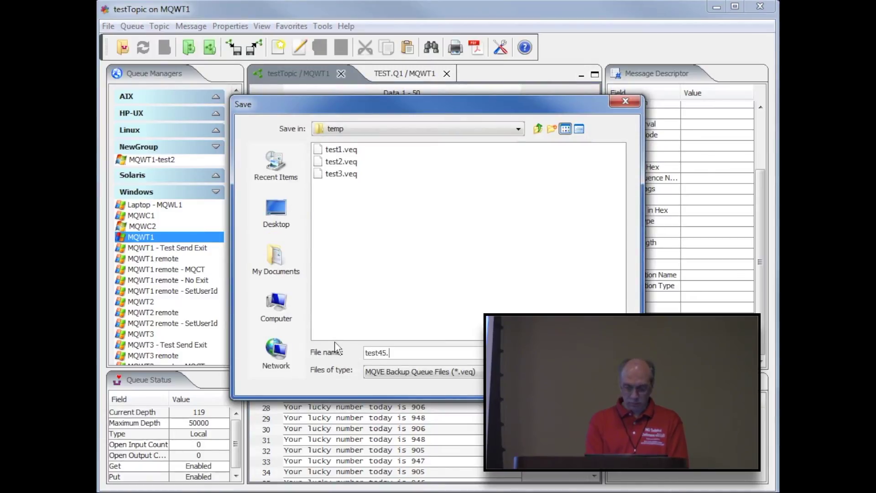
key("Return")
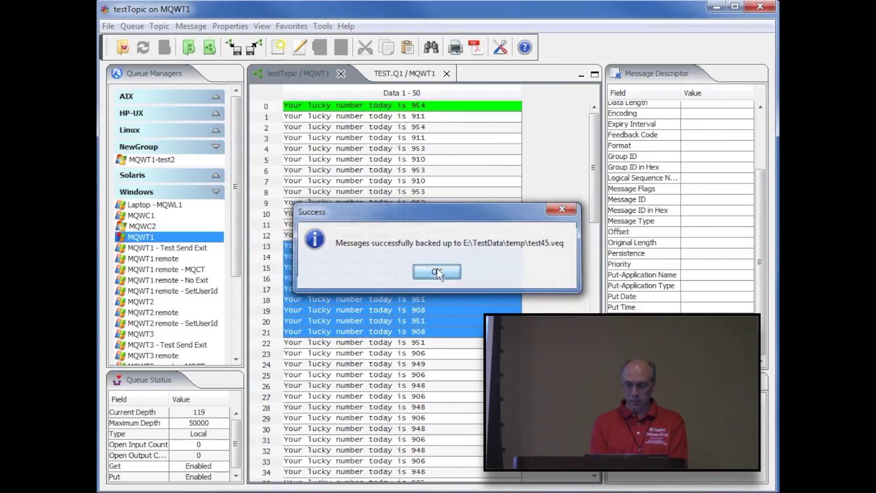
left_click(436, 272)
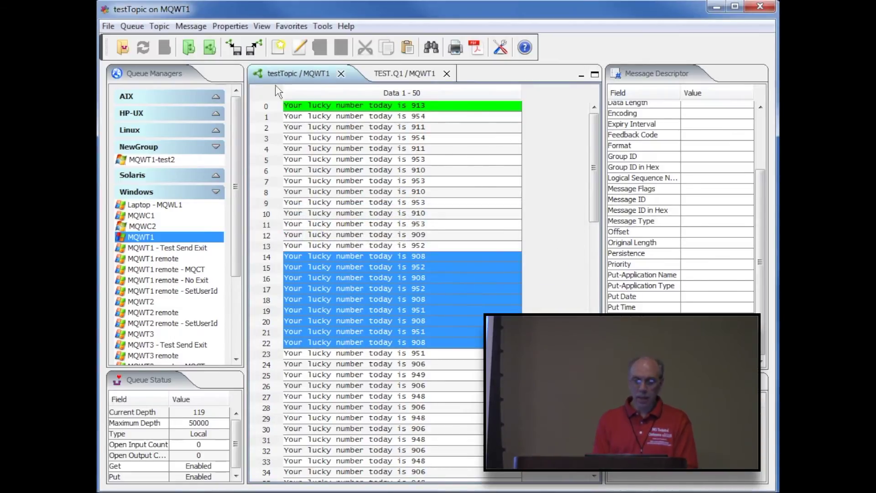
Restore messages to testTopic from a backup file in the TestData folder, one level above temp.
left_click(162, 26)
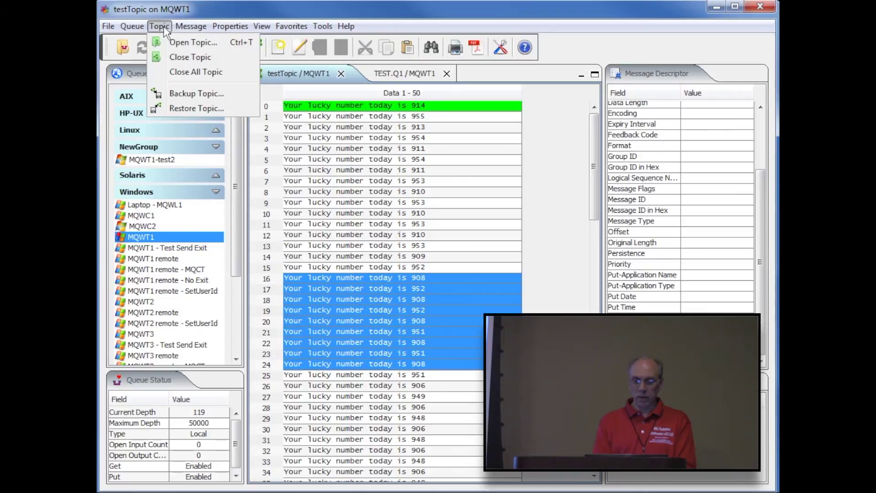
left_click(181, 108)
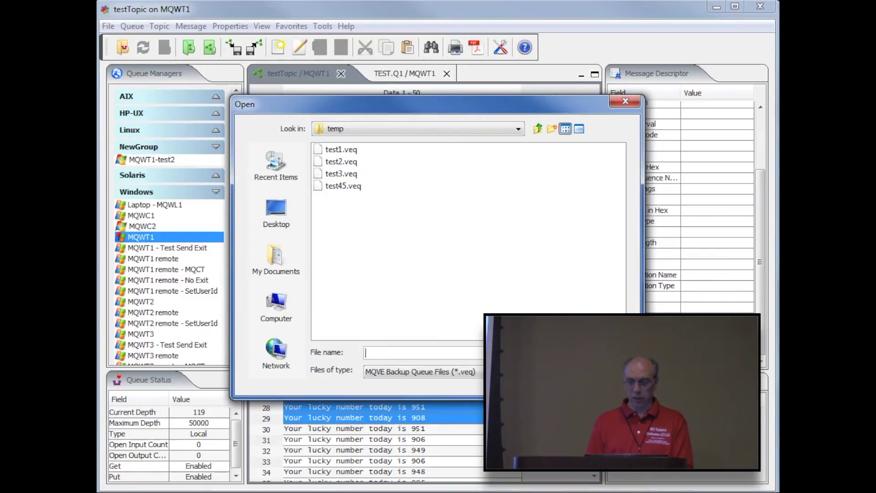
left_click(537, 128)
double_click(350, 307)
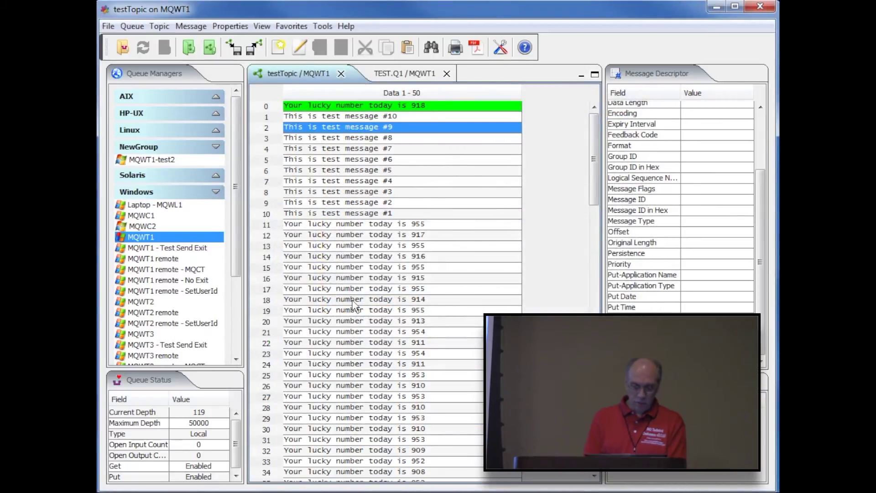
Switch to the MQ Client Subscriber window, examine the received restored test messages, and return to the testTopic view.
key("alt+Tab")
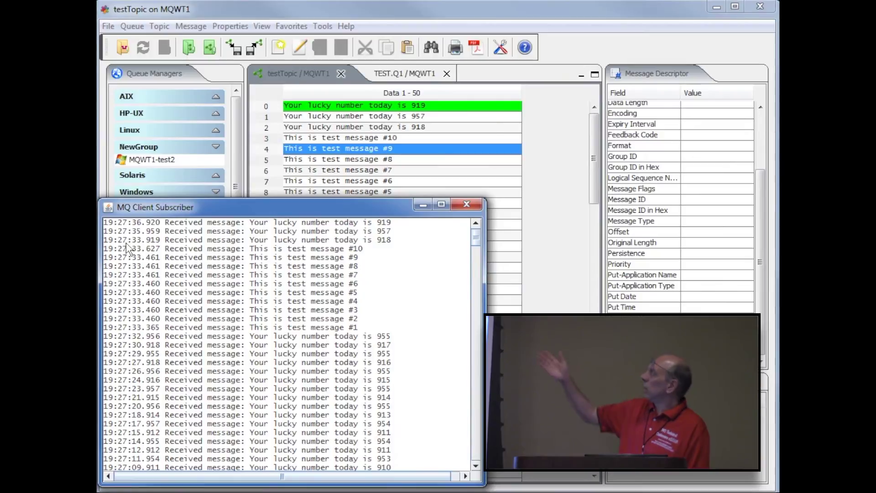
left_click_drag(113, 248, 401, 350)
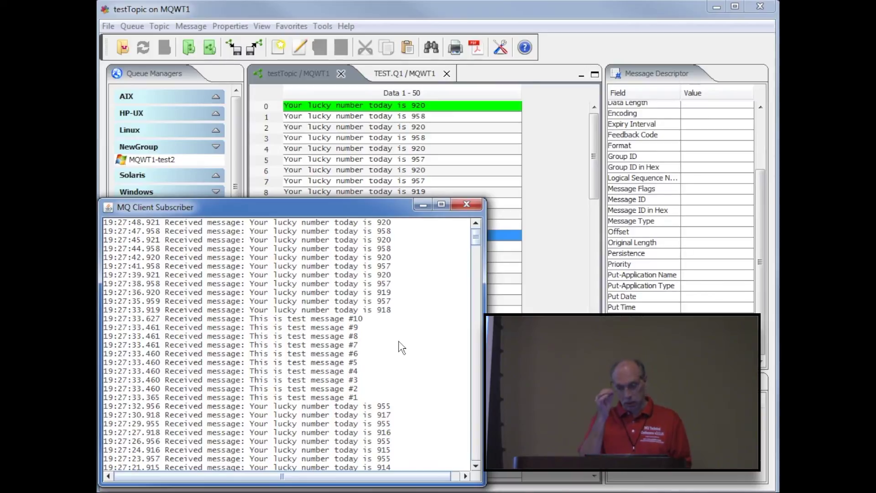
left_click(547, 281)
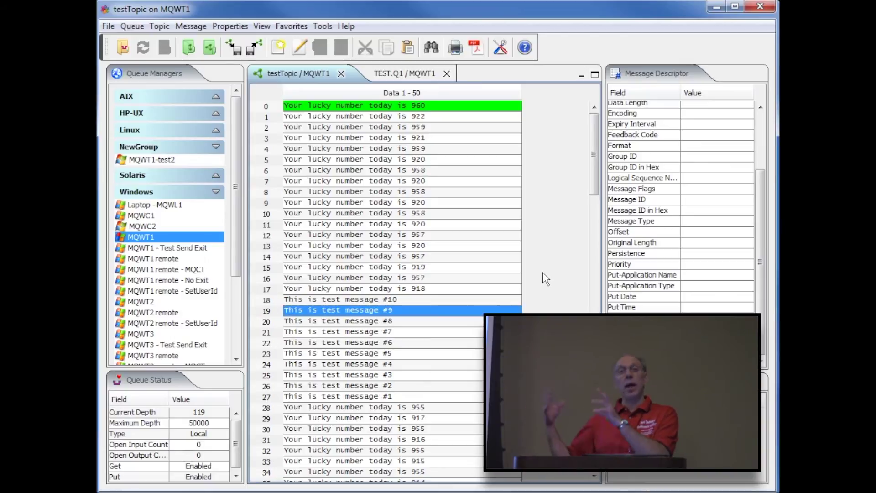
Open the properties of a testTopic message and examine its message descriptor's report, context, identifiers, segmentation, attributes and general settings.
left_click(395, 171)
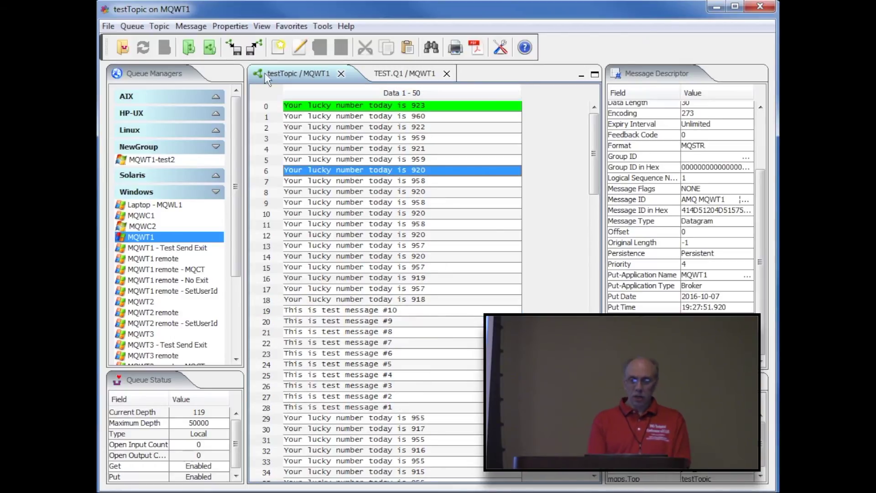
left_click(228, 26)
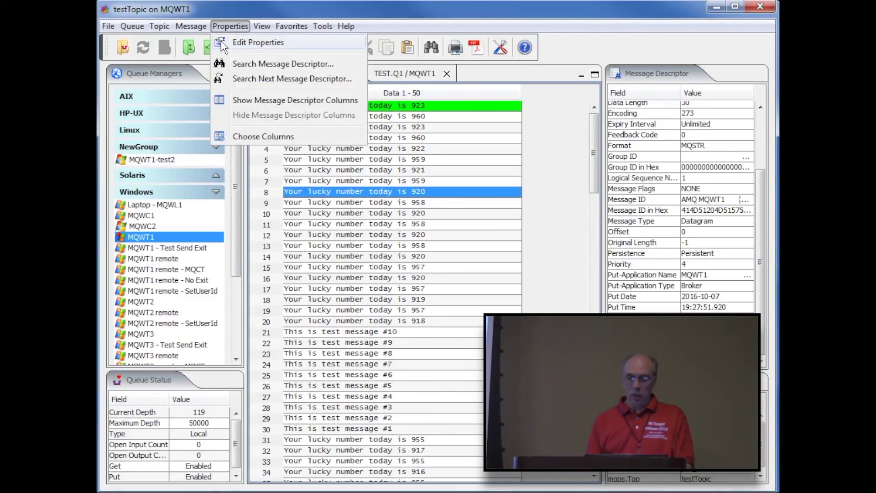
left_click(223, 44)
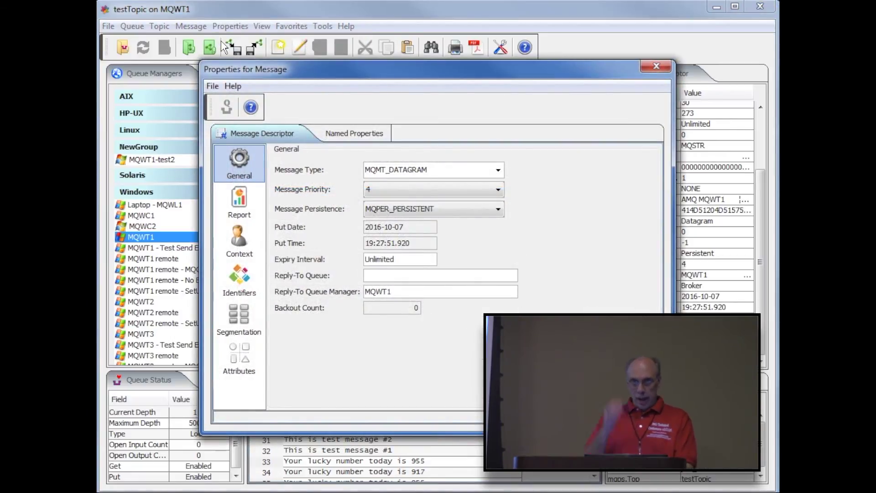
left_click(239, 201)
left_click(234, 237)
left_click(234, 272)
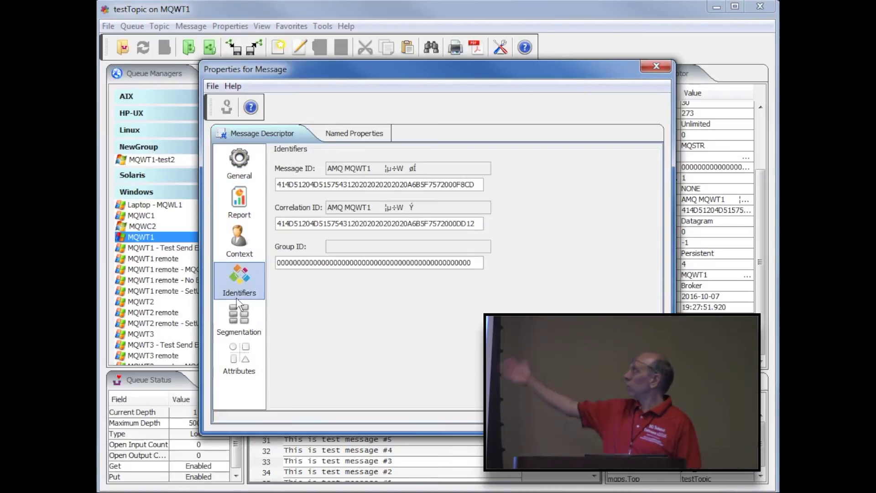
left_click(237, 312)
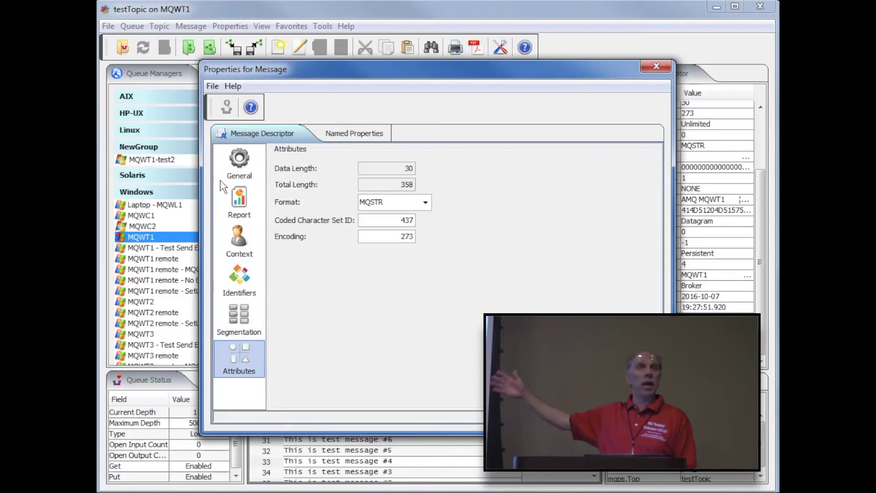
left_click(229, 170)
Examine the message's named properties, return to its message descriptor, and close the message properties.
left_click(332, 133)
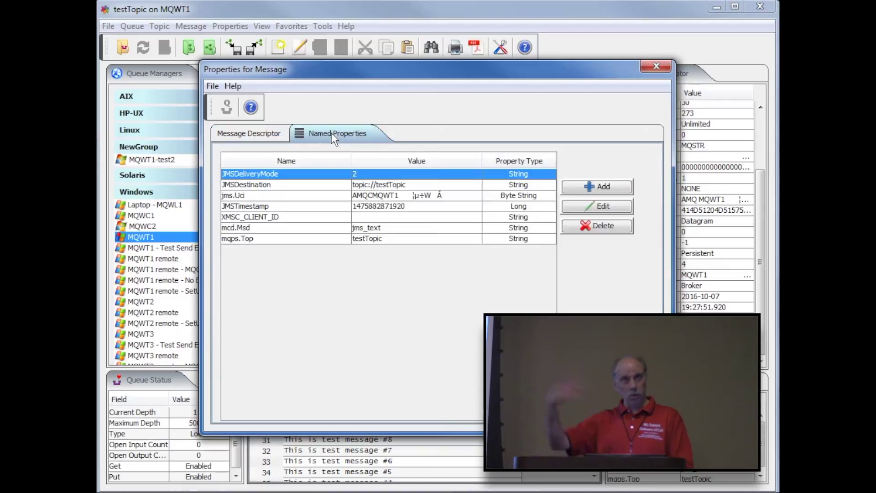
left_click(247, 133)
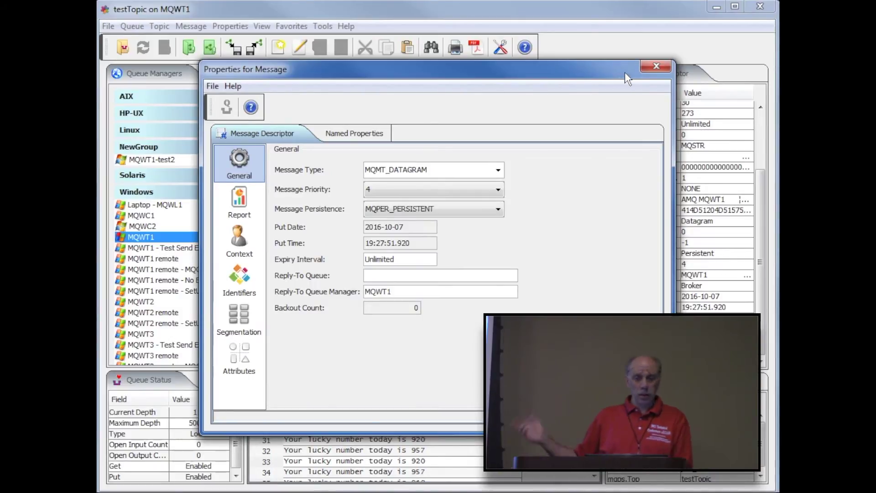
left_click(663, 69)
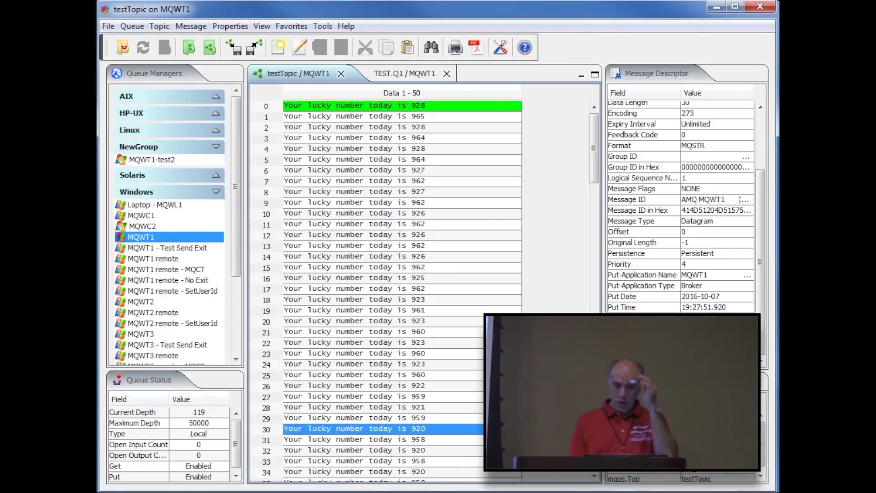
Clear all messages from queue TEST.Q1 and refresh the queue view.
left_click(416, 75)
left_click(132, 26)
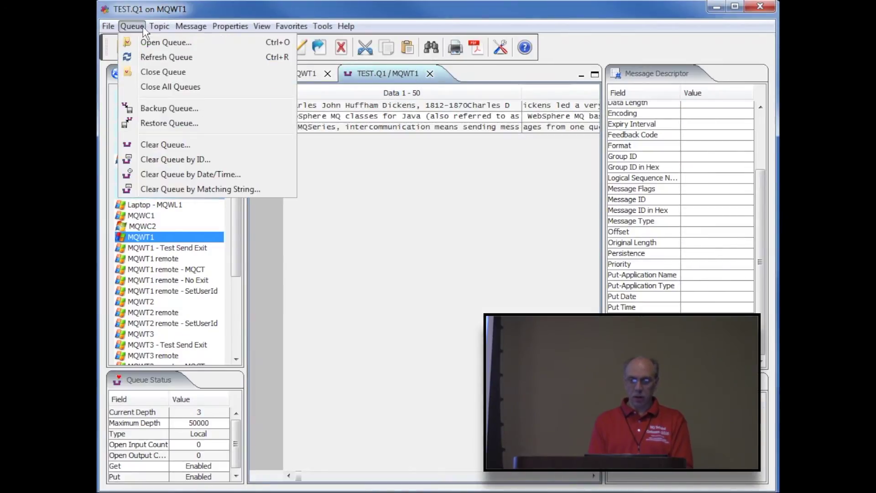
left_click(143, 142)
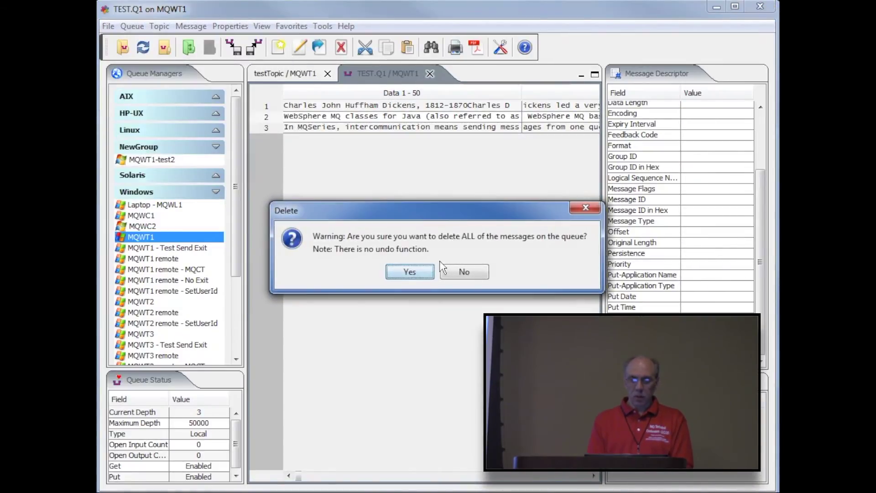
left_click(423, 272)
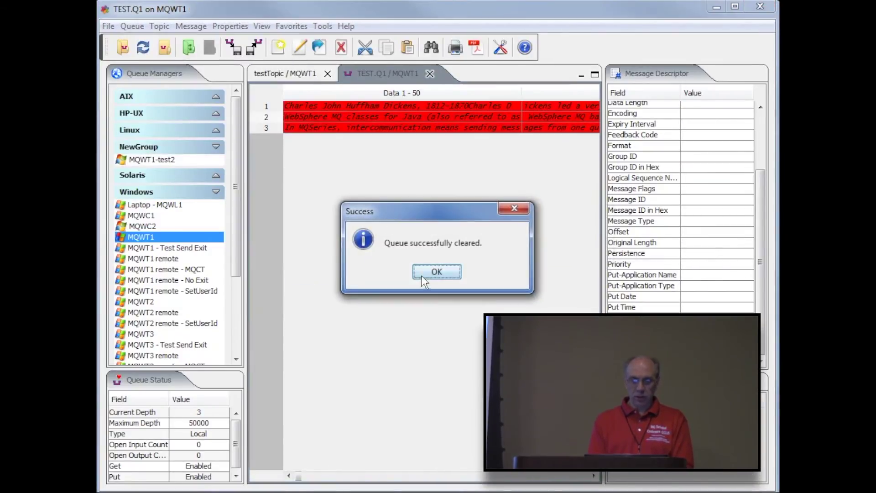
left_click(456, 273)
left_click(149, 51)
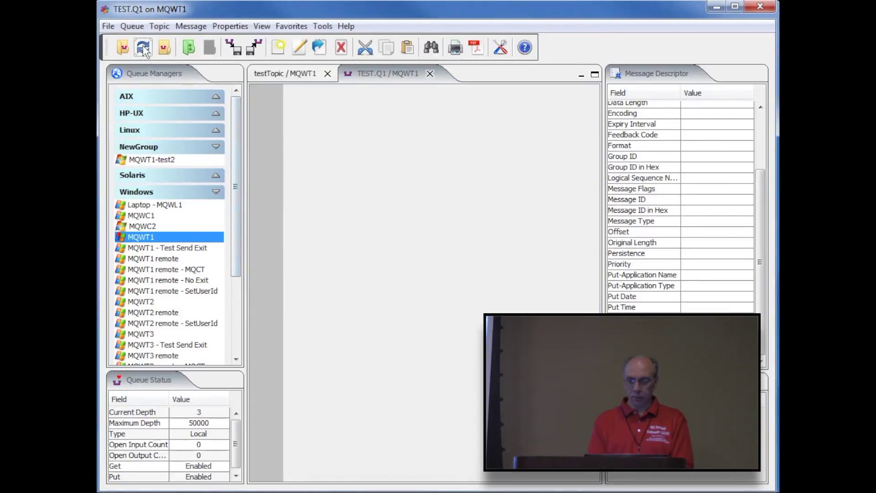
Choose message_0001.txt through message_0005.txt in the temp folder for import into TEST.Q1.
left_click(191, 26)
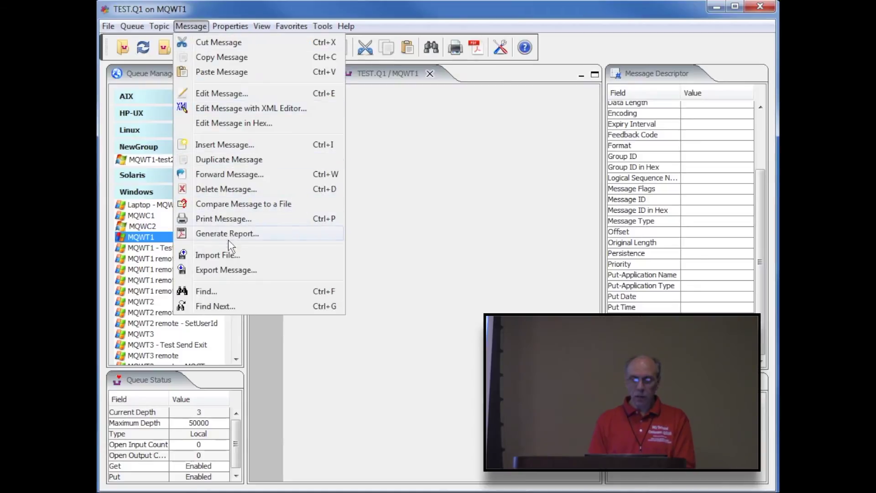
left_click(232, 256)
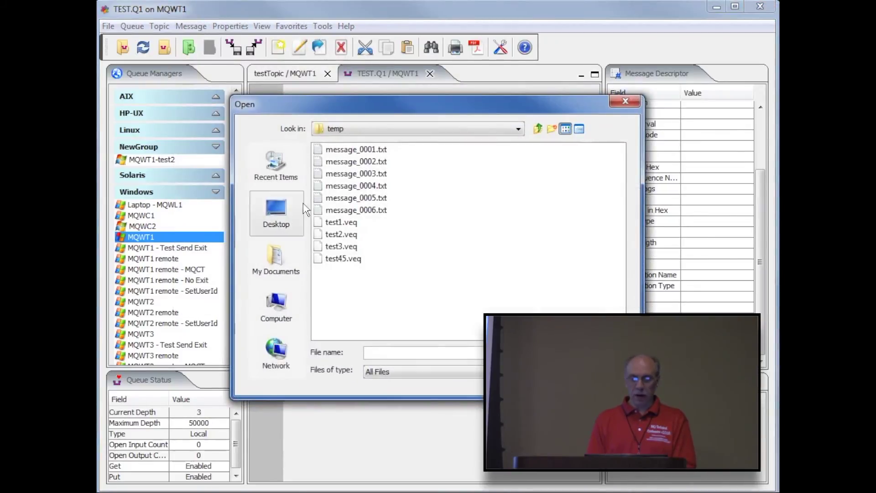
left_click(342, 151)
left_click(361, 198, "shift")
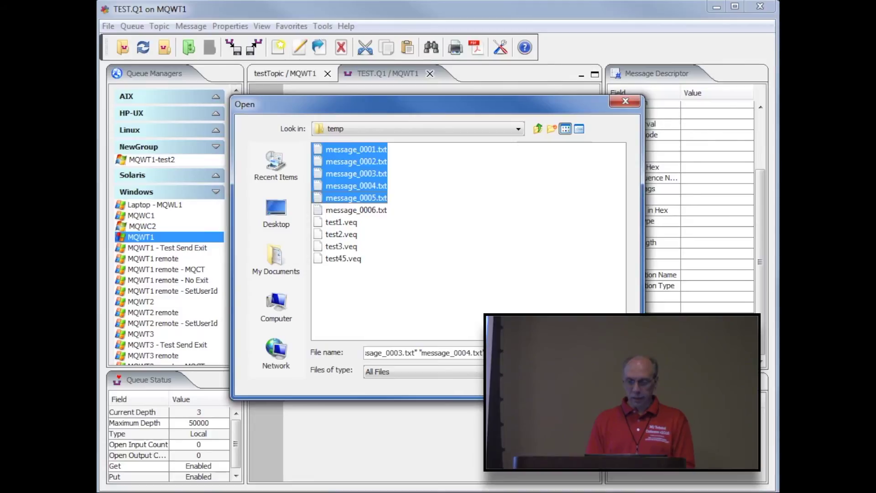
key("Return")
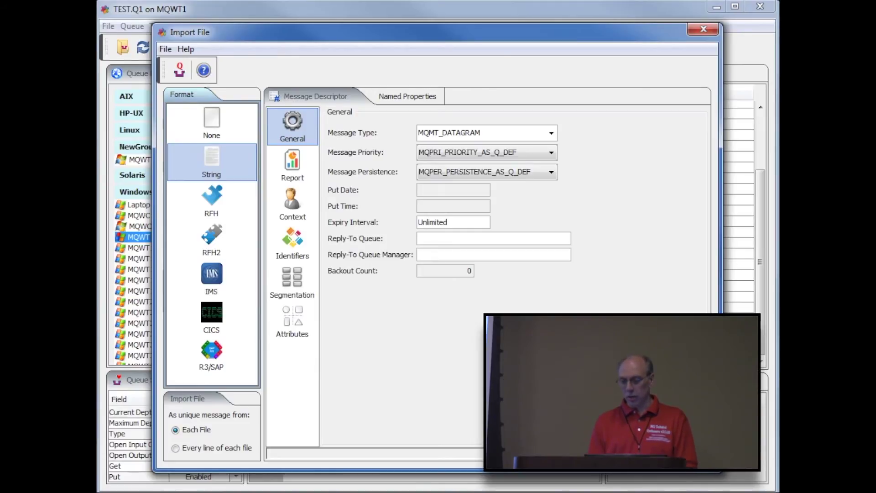
Examine the import's report, context and identifiers descriptor settings, and return to the general settings.
left_click(305, 165)
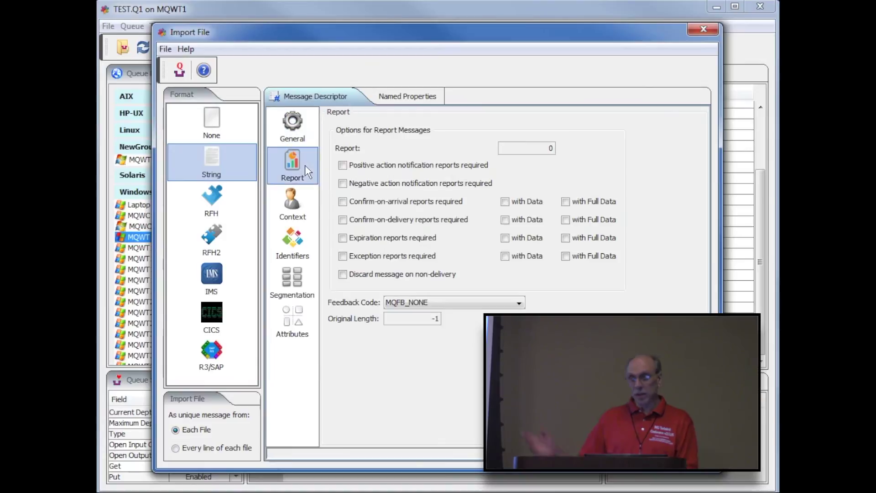
left_click(292, 218)
left_click(292, 236)
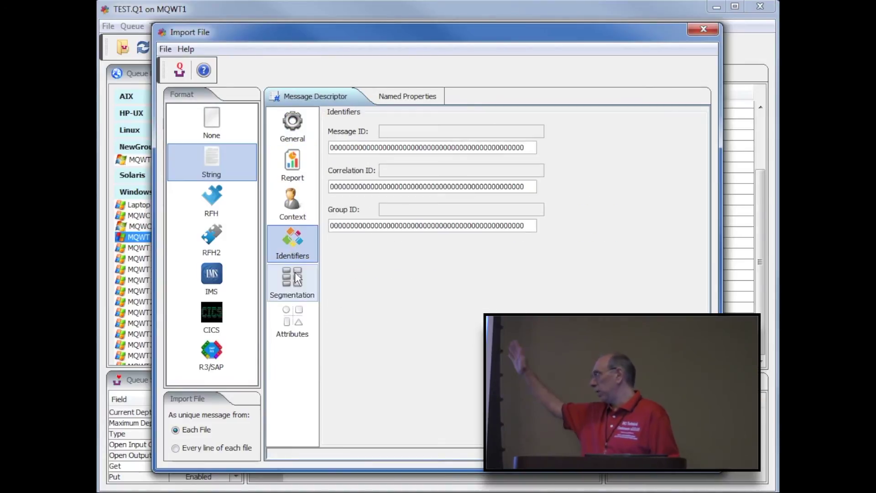
left_click(287, 138)
Import the chosen files in IMS format with IMS transaction code ABC, and refresh TEST.Q1.
left_click(216, 275)
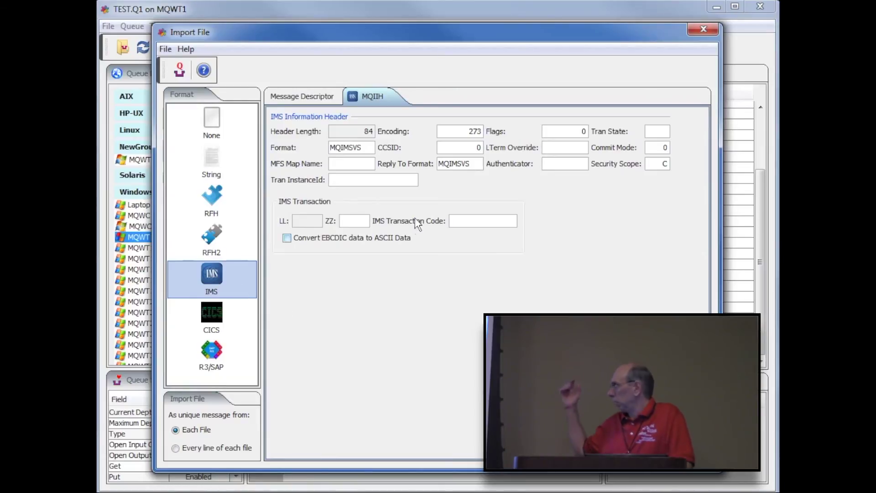
left_click(459, 221)
type("ABC")
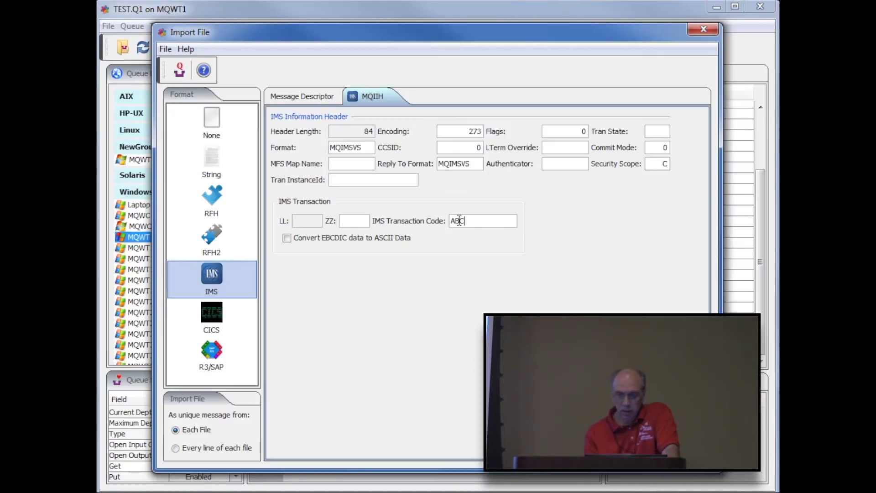
left_click(180, 72)
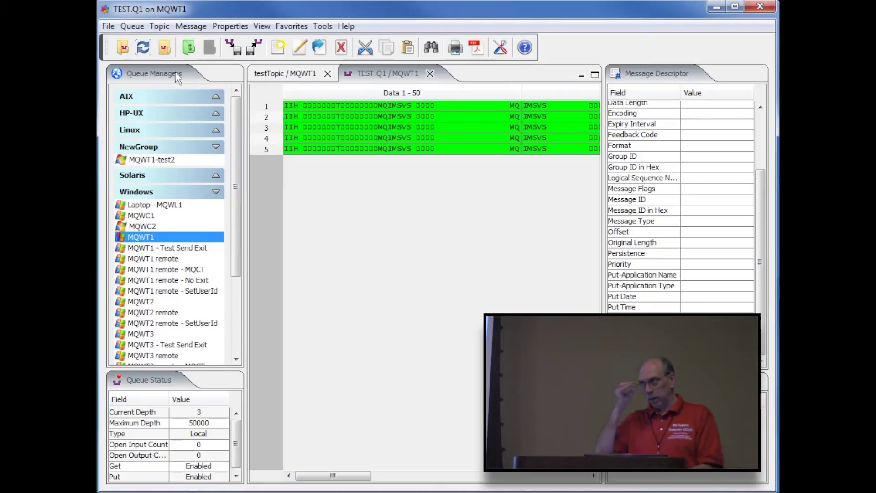
left_click(143, 48)
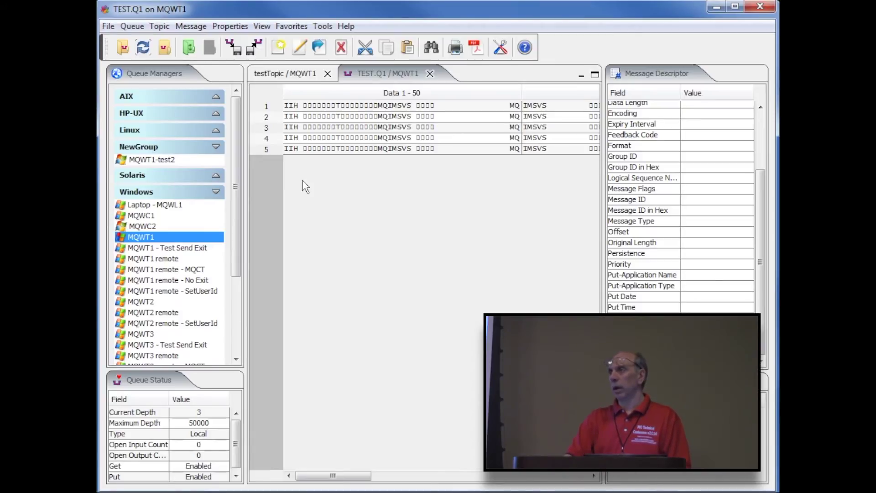
Start a file import into TEST.Q1 with every line of each file as a unique message, and close it without importing.
left_click(191, 26)
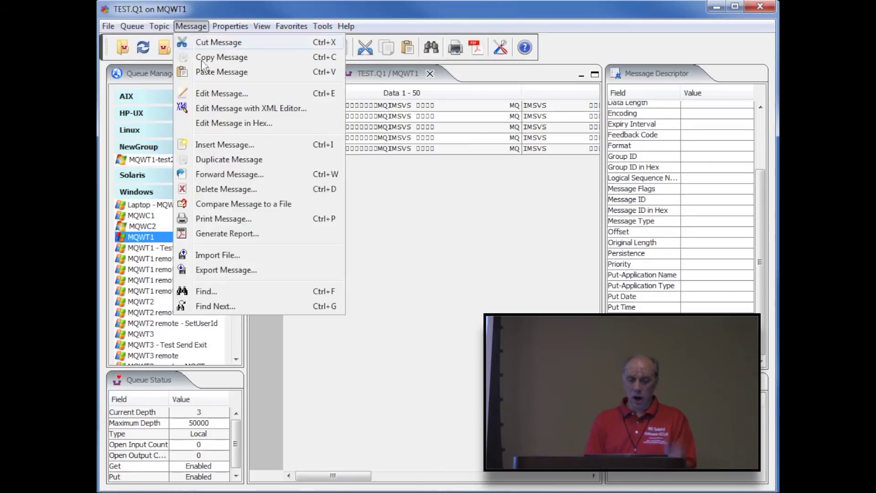
left_click(237, 263)
double_click(352, 185)
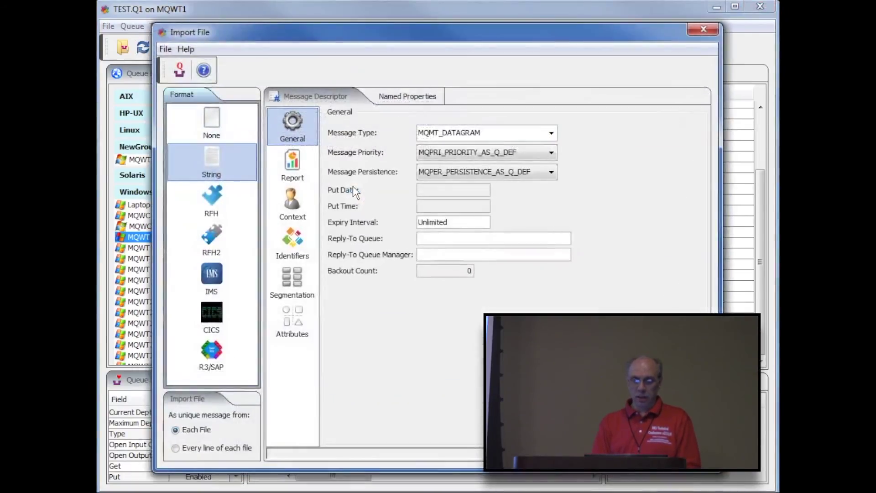
left_click(210, 447)
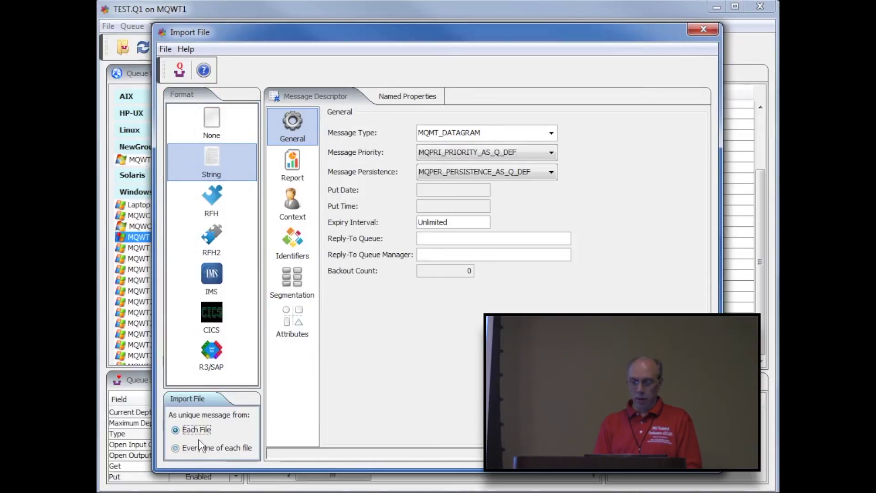
left_click(198, 431)
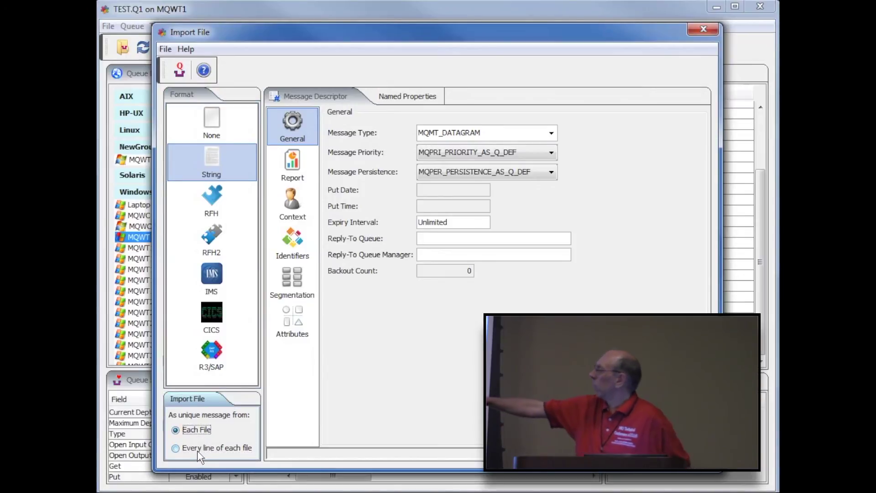
left_click(203, 449)
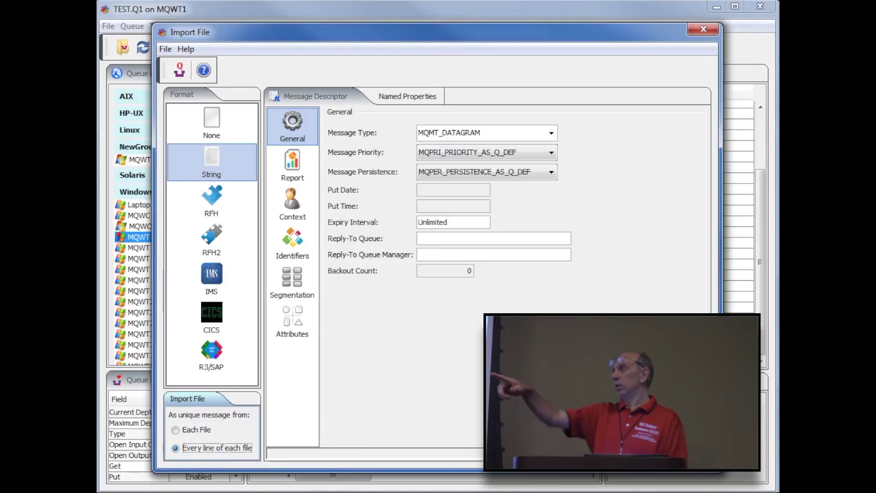
left_click(706, 31)
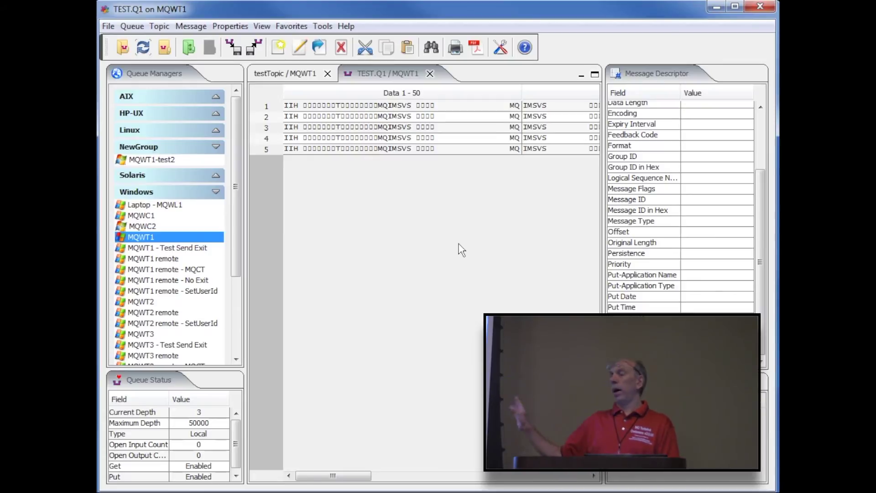
Set the context option for opening TEST.Q1 to Set All Context, and close the dialog without opening the queue.
left_click(120, 47)
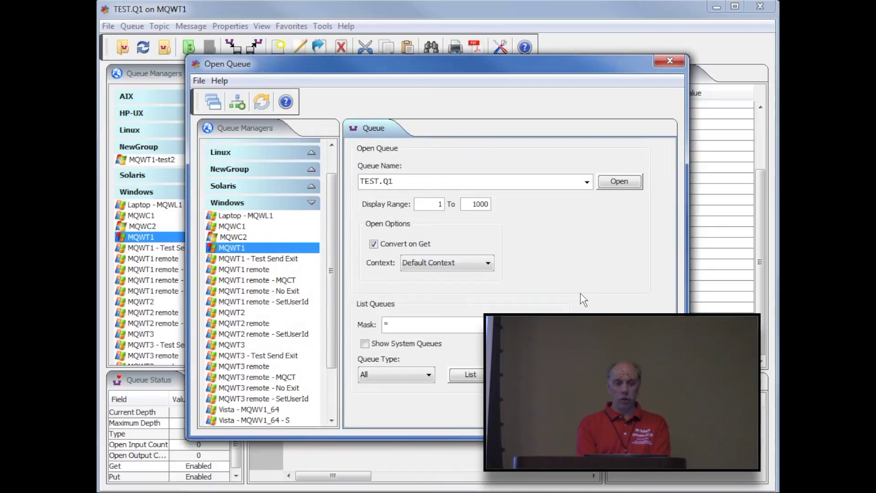
left_click(489, 264)
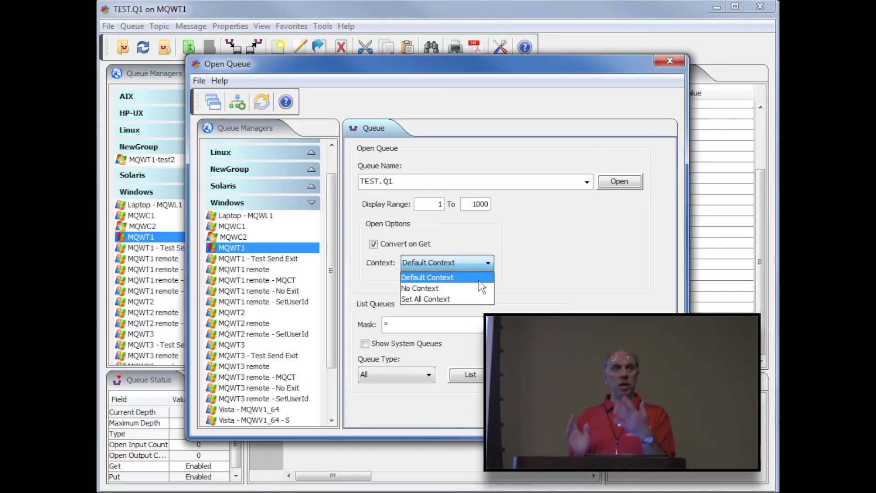
left_click(451, 298)
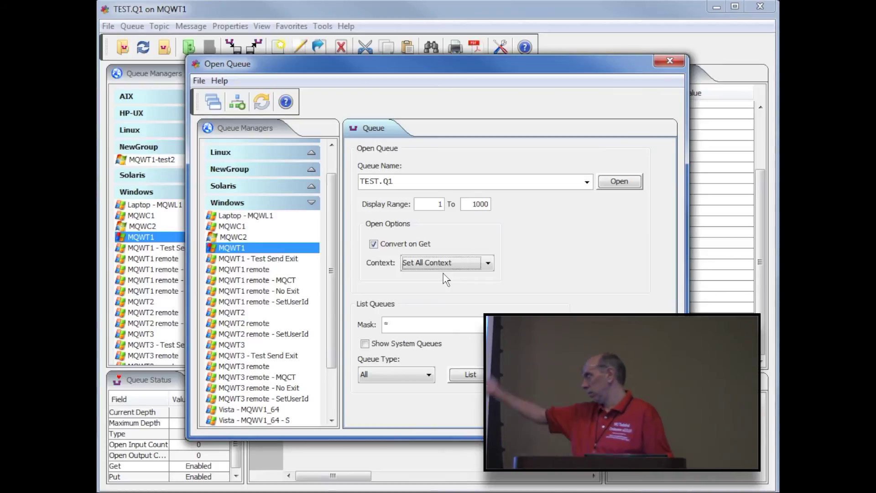
left_click(668, 61)
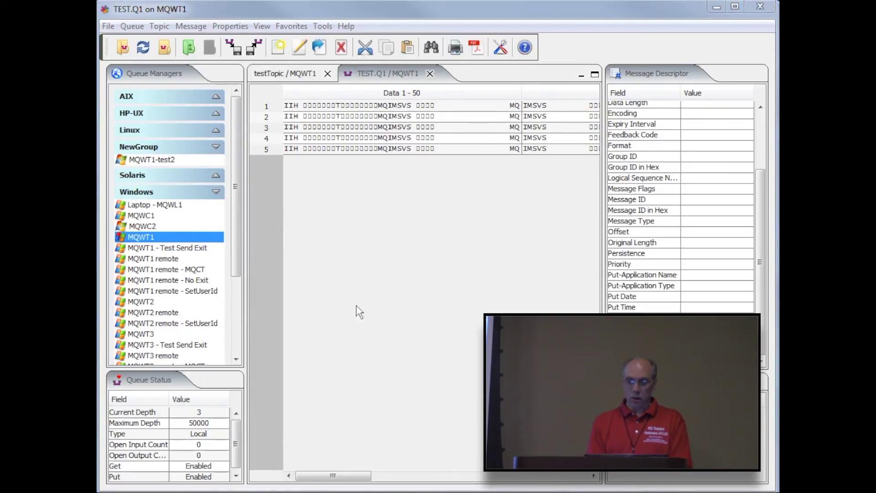
Start forwarding the first three messages of TEST.Q1 and choose TEST.Q17 from the queue list as the destination.
left_click(378, 303)
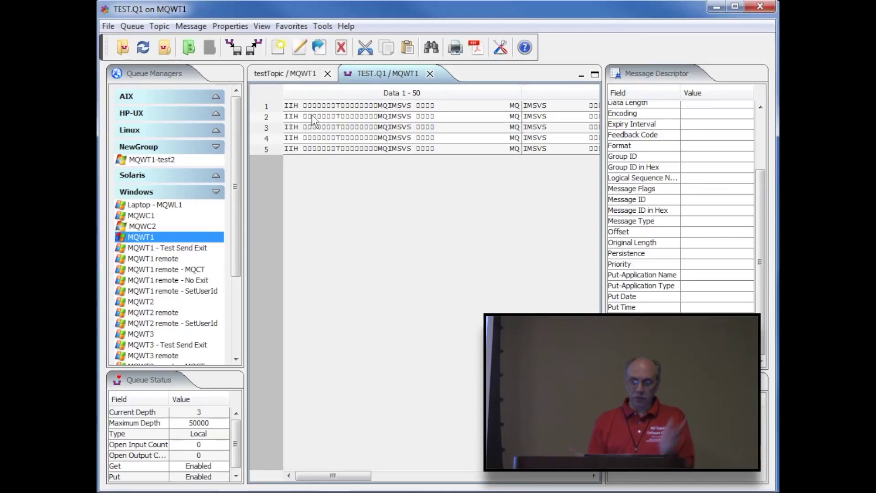
left_click_drag(313, 111, 312, 128)
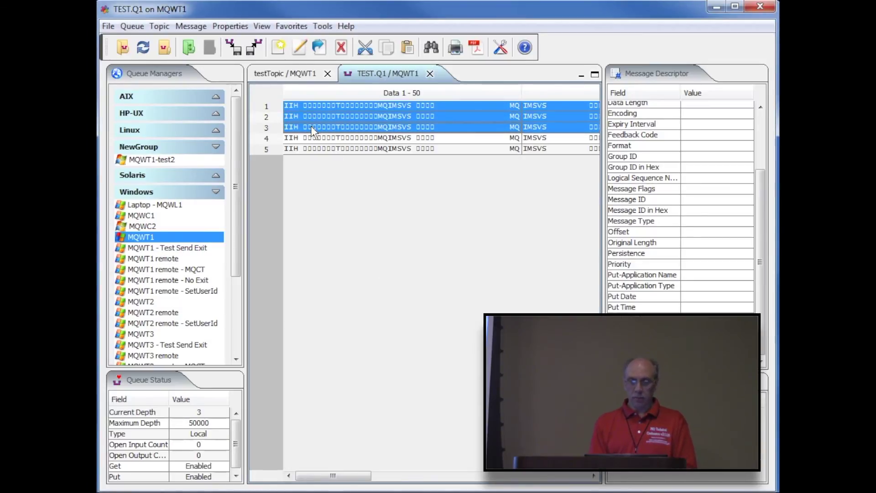
left_click(321, 47)
left_click(449, 319)
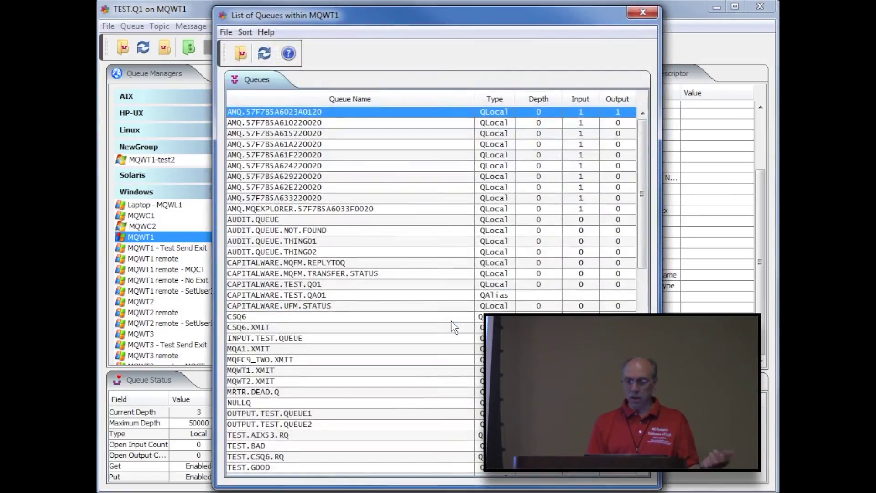
scroll(351, 342, "down", 12)
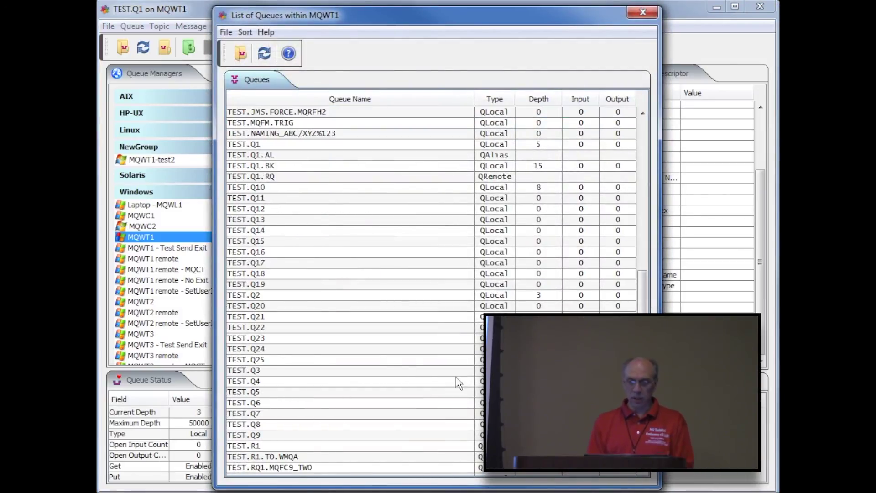
left_click(307, 264)
double_click(307, 263)
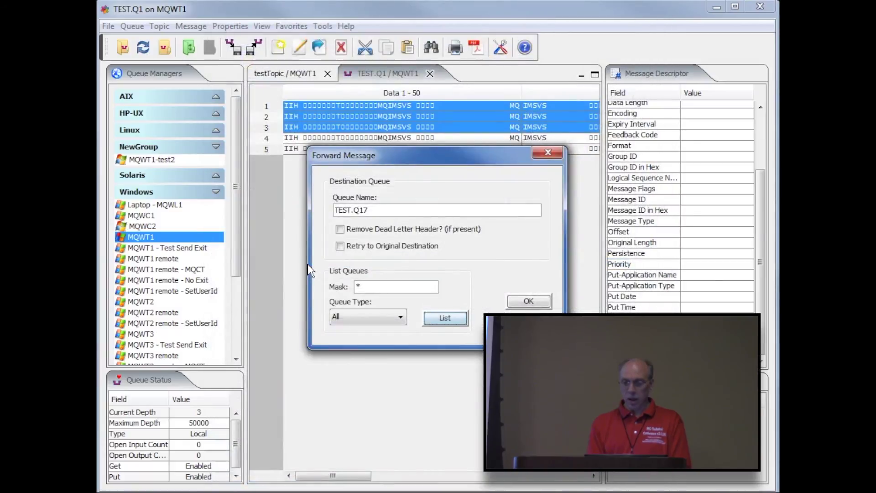
Forward the three messages with dead letter header removal and retry to original destination both left off, and confirm the forwarding.
left_click(371, 232)
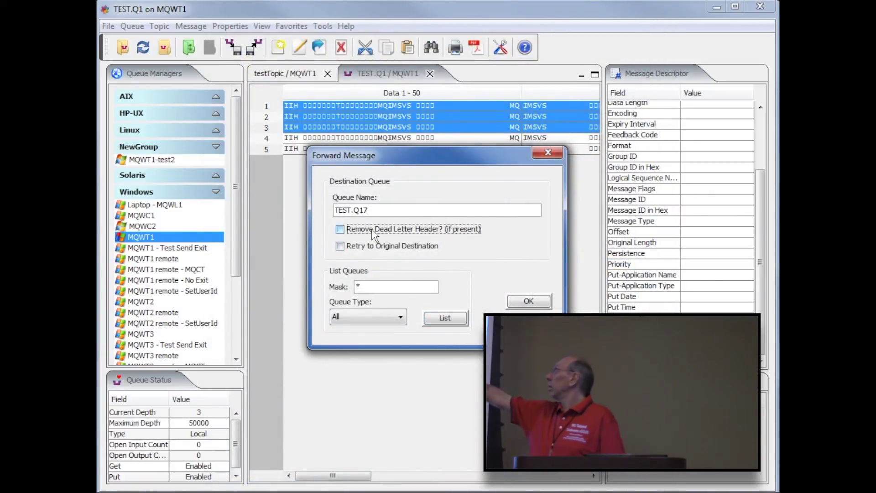
left_click(377, 248)
left_click(376, 247)
left_click(380, 229)
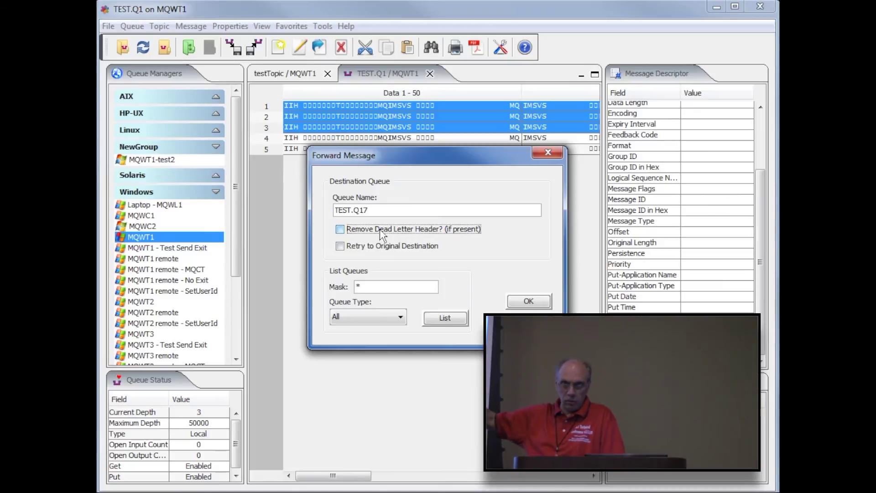
left_click(528, 301)
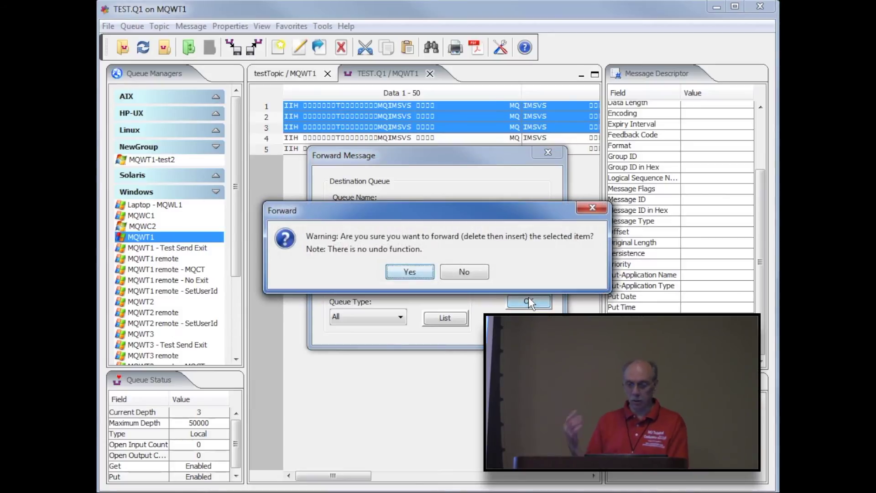
left_click(409, 271)
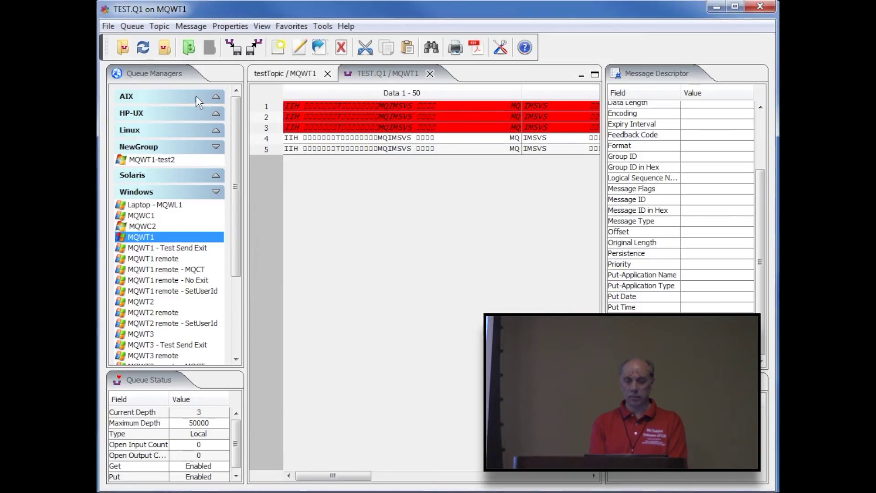
Open queue TEST.Q17 on MQWT1 and inspect the descriptors of its forwarded messages.
left_click(123, 47)
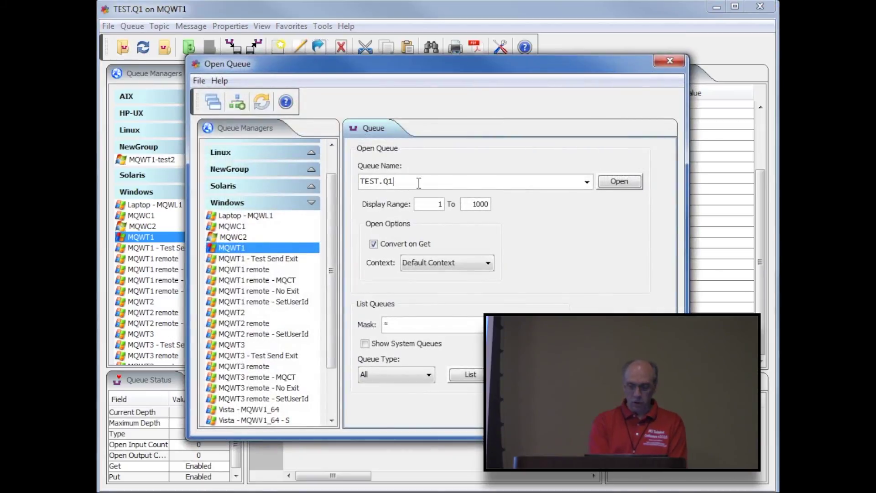
type("7")
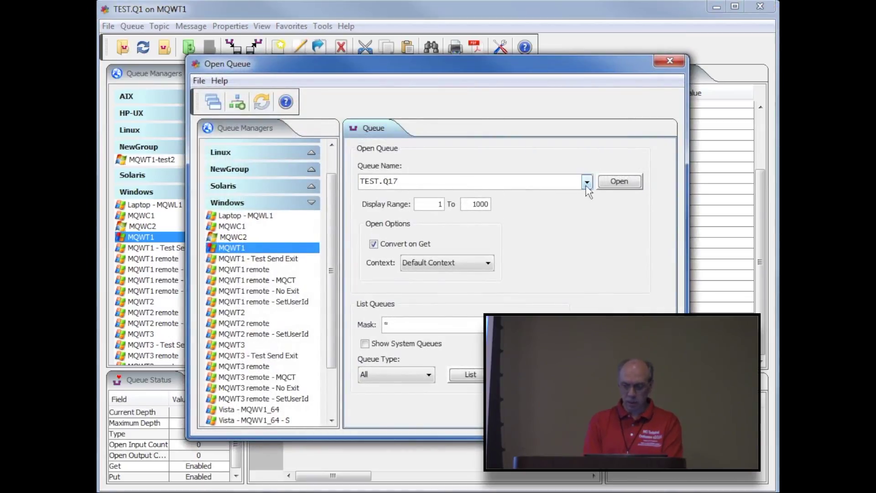
left_click(604, 180)
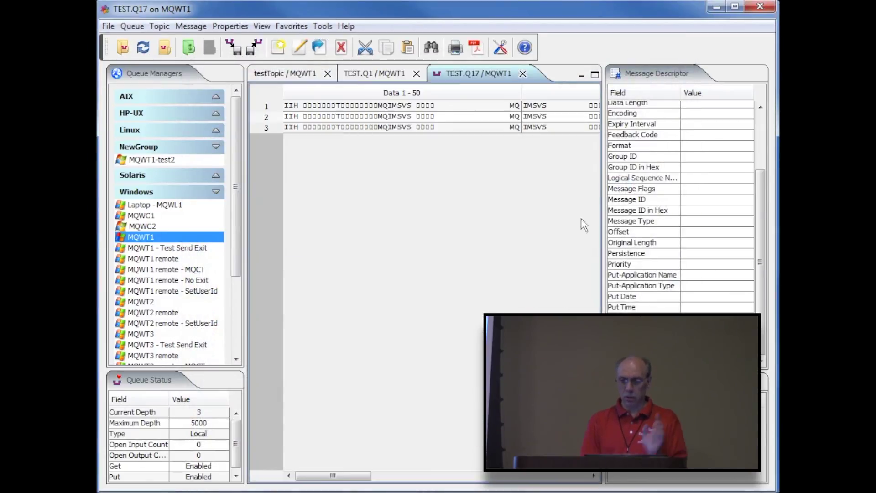
left_click(413, 118)
left_click(413, 128)
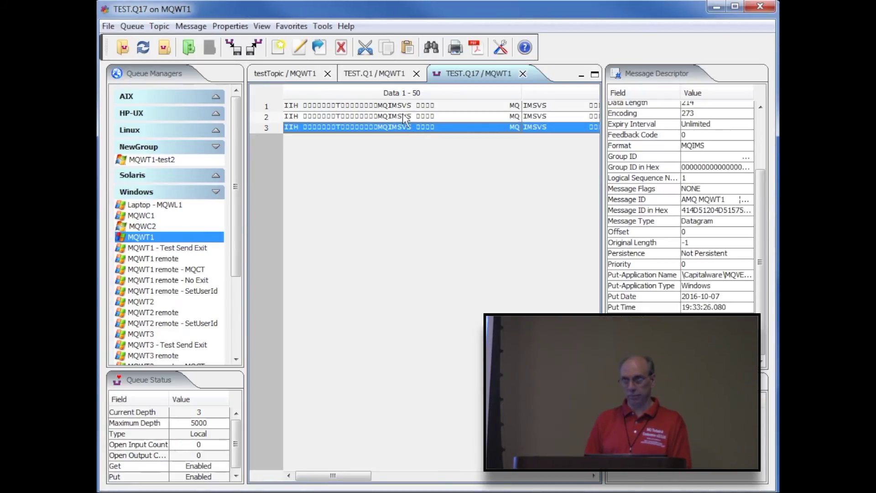
left_click(404, 108)
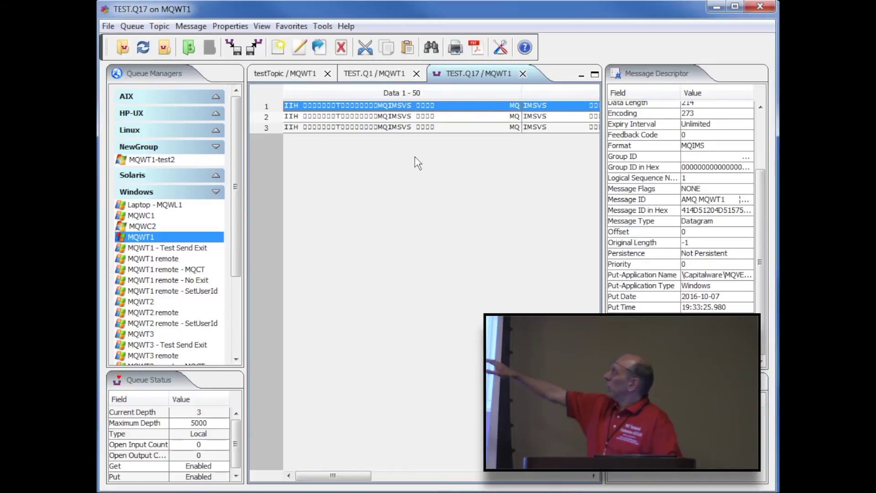
Start opening TEST.Q17 again and set the display range to 4000 to 5000.
left_click(122, 47)
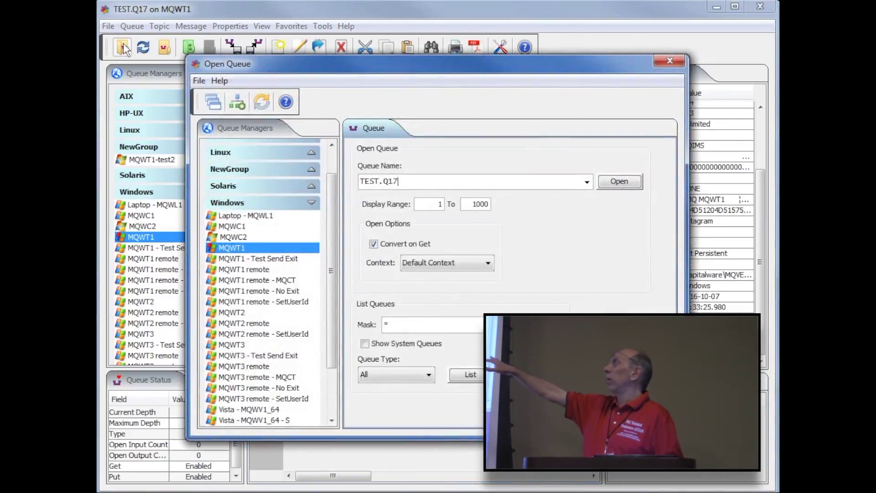
double_click(440, 204)
left_click_drag(464, 204, 496, 208)
left_click(481, 204)
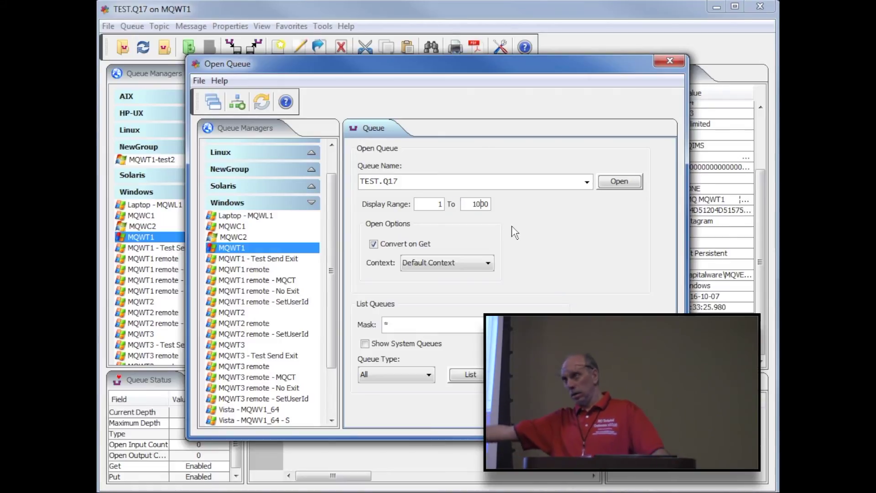
double_click(425, 207)
type("400")
key("Tab")
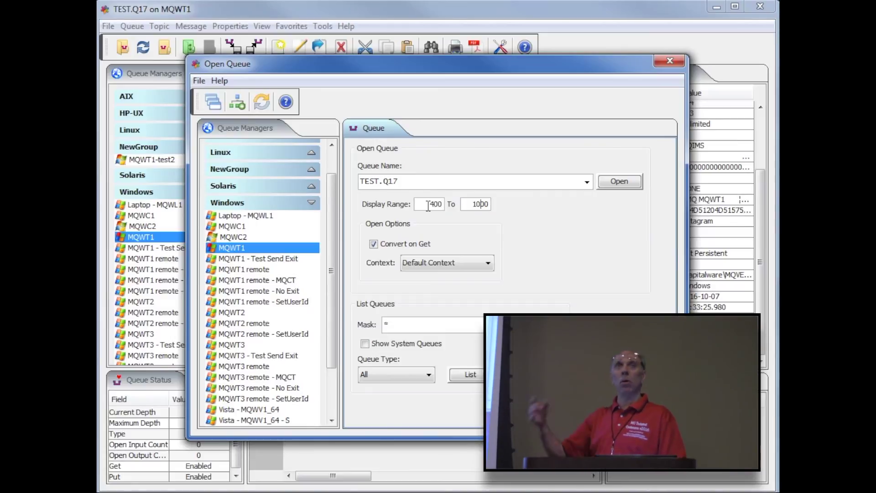
type("0")
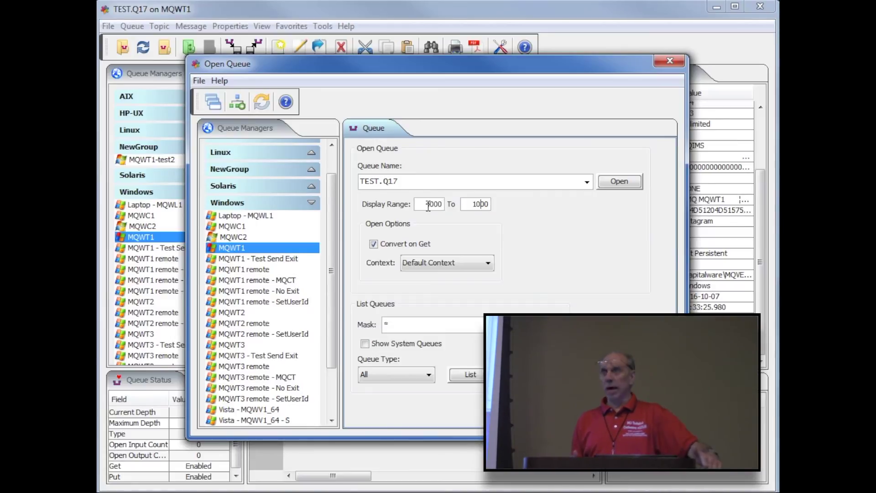
key("Tab")
key("Delete")
type("5")
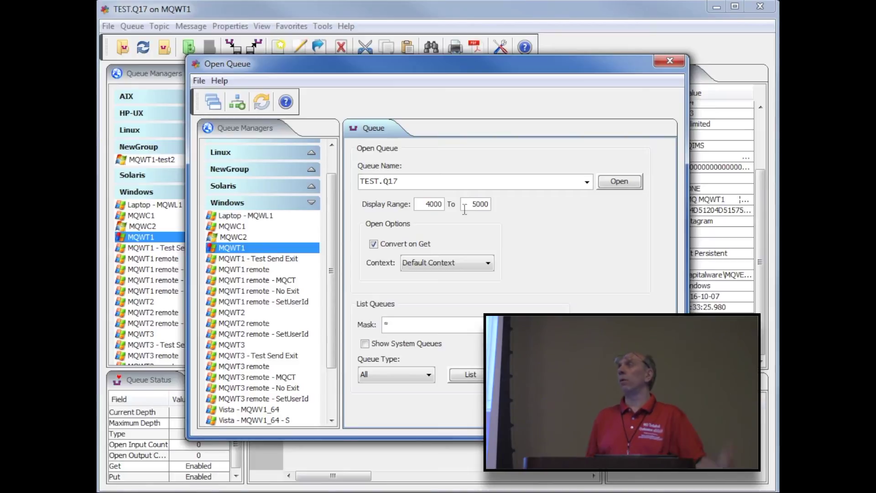
Set the start of the display range to 1 and close the dialog without opening the queue.
double_click(431, 204)
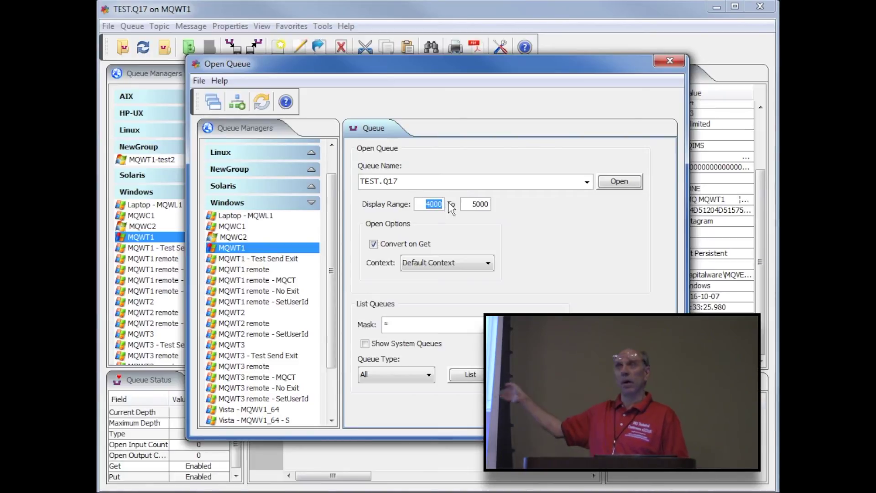
type("1")
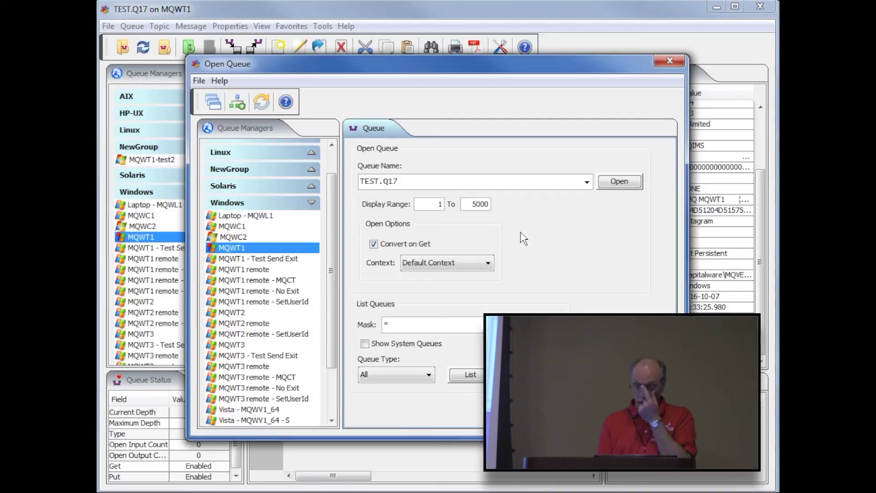
left_click(669, 60)
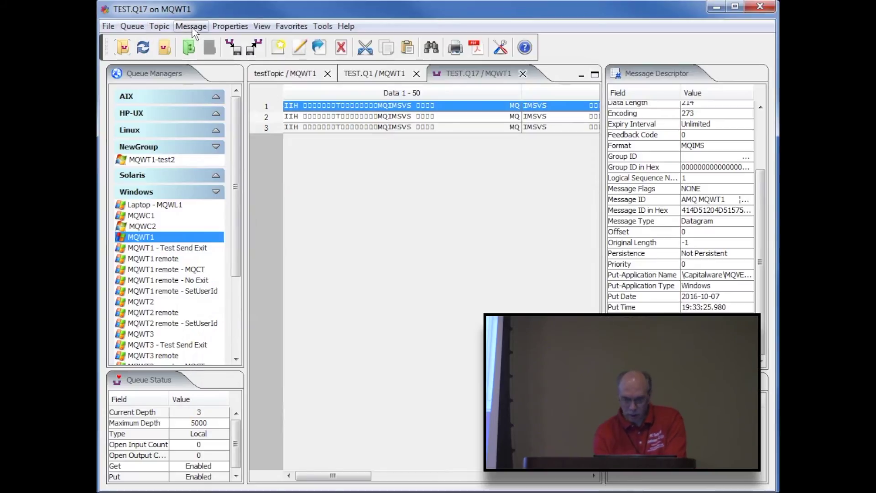
Restore the backup file 300_xml_msg.veq from the TestData folder into TEST.Q17, refresh the queue, and select message 8.
left_click(253, 47)
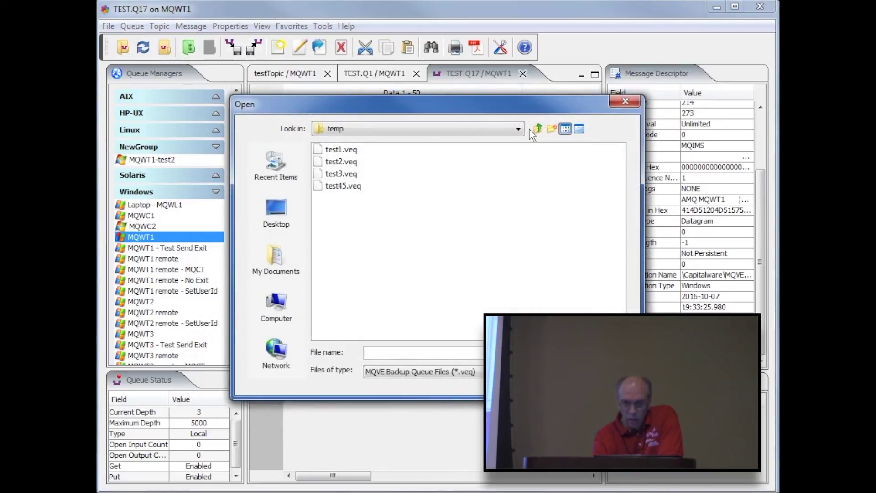
left_click(537, 129)
left_click(356, 319)
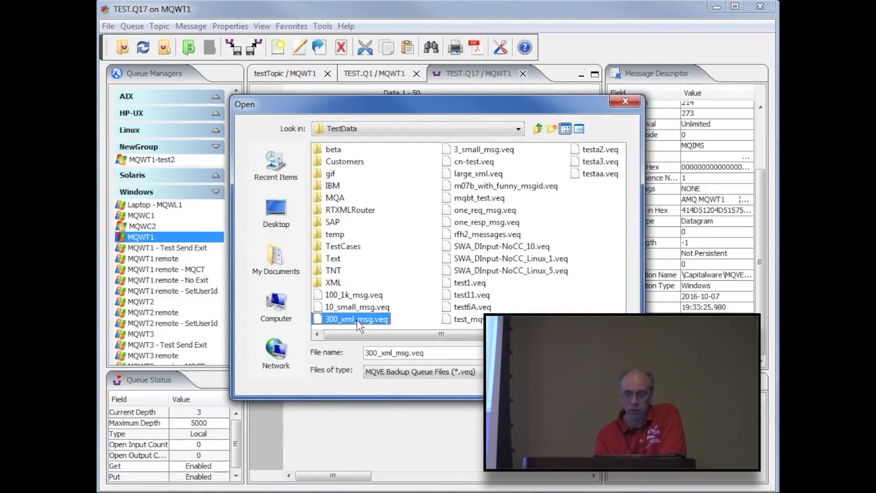
double_click(357, 319)
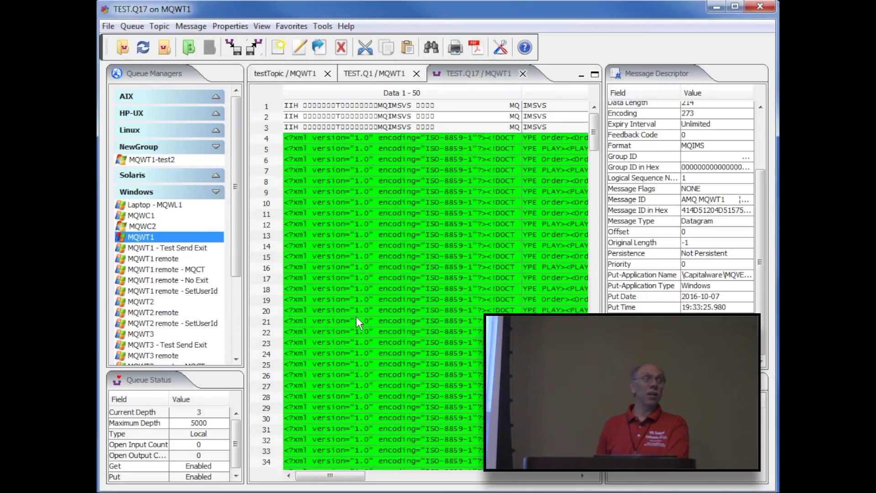
left_click(143, 47)
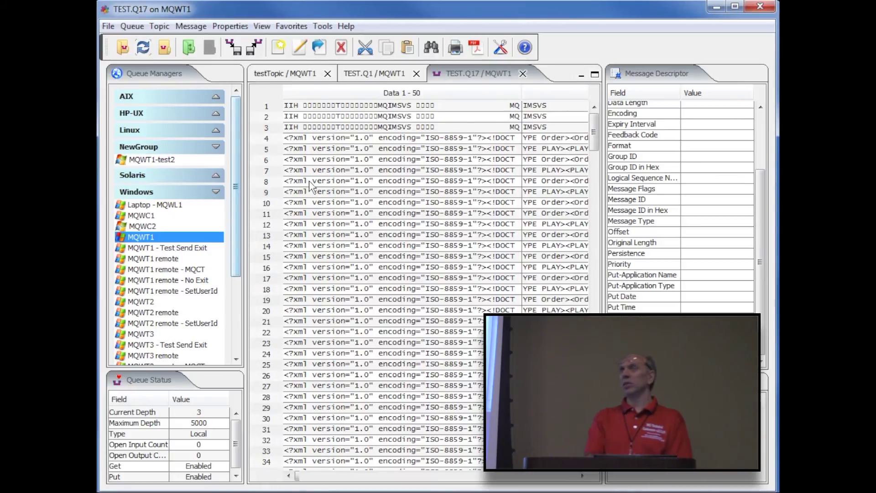
left_click(310, 181)
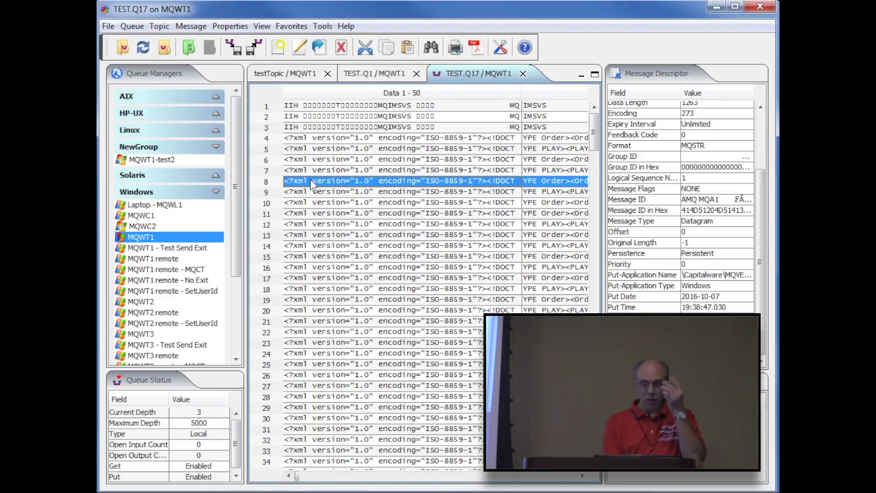
Restore 300_xml_msg.veq into TEST.Q17 a second time, refresh the queue, and go to the end of its message list.
left_click(255, 52)
left_click(367, 319)
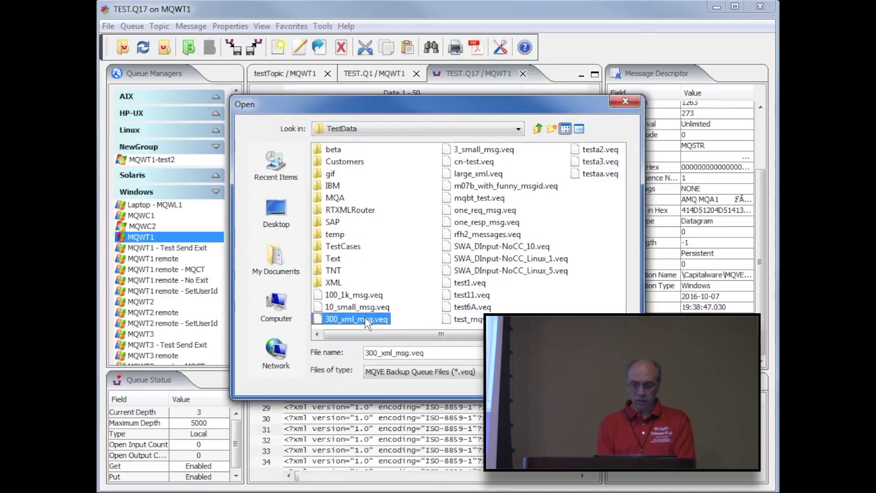
key("Return")
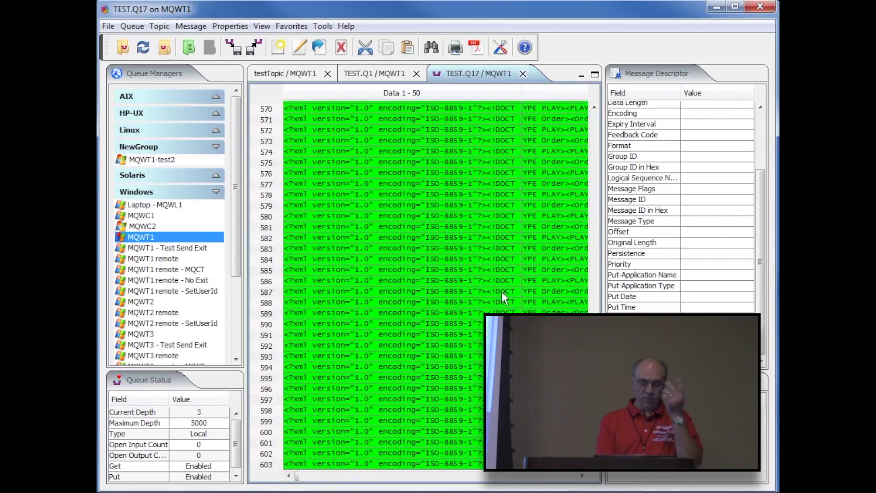
left_click(143, 47)
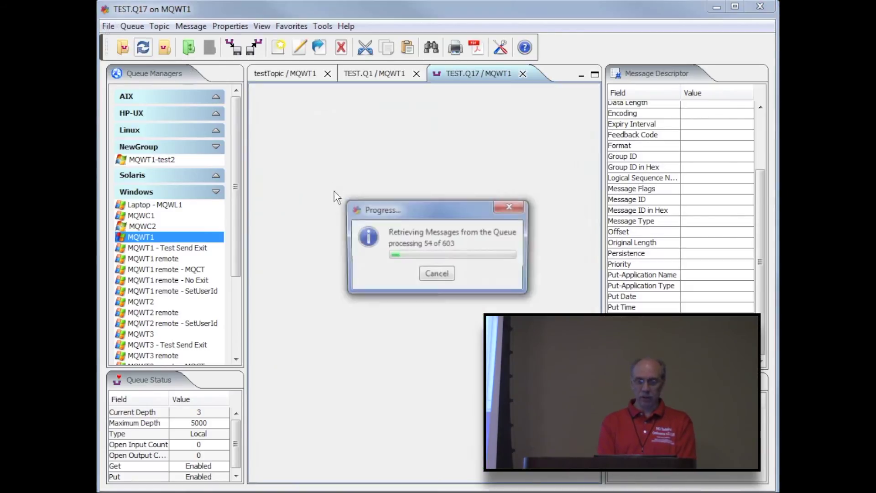
left_click_drag(593, 126, 592, 484)
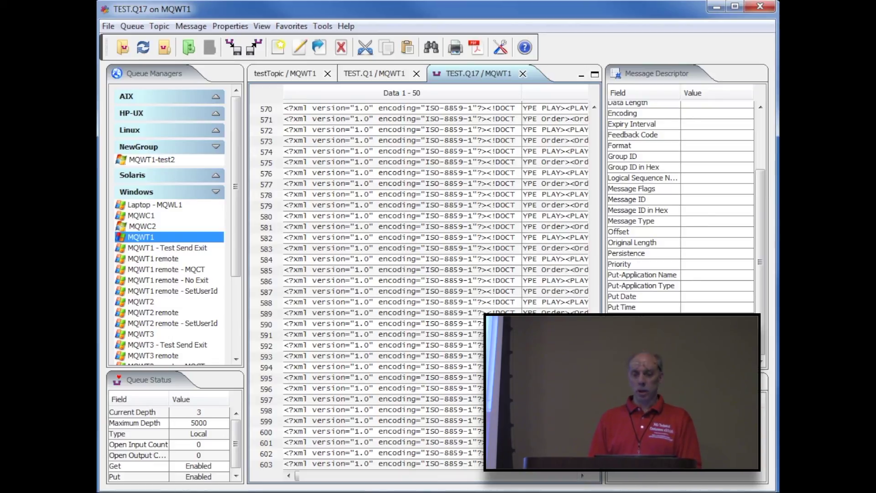
Start forwarding message 574 of TEST.Q17 and cancel without choosing a destination queue.
left_click(385, 151)
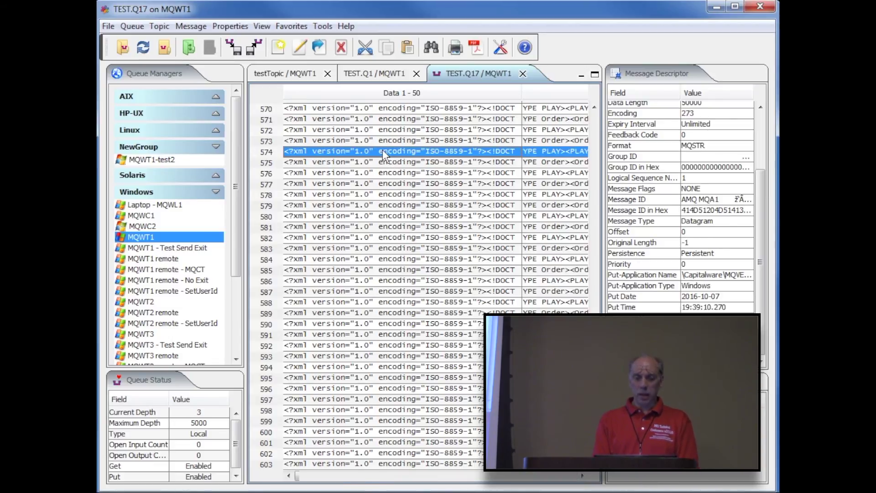
left_click(319, 49)
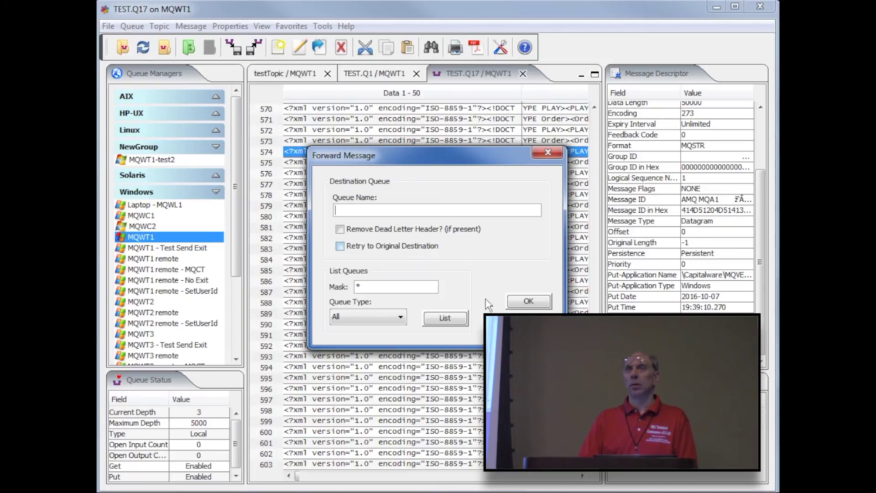
key("Escape")
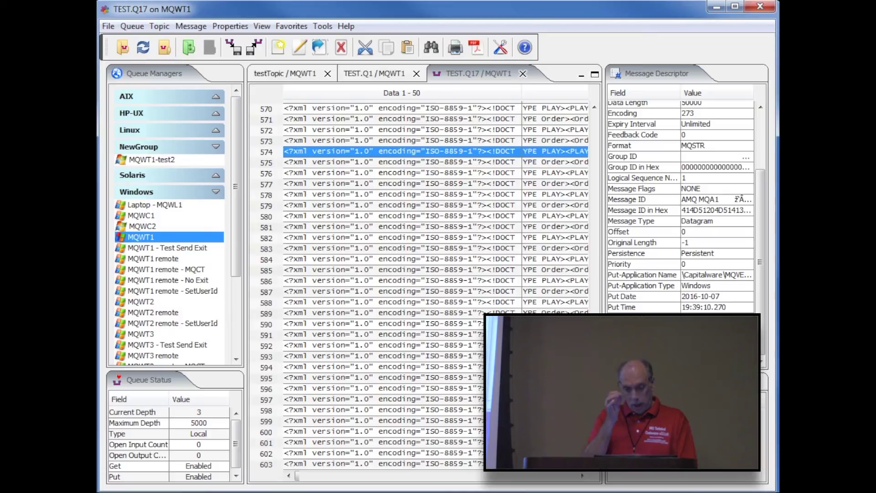
Open the preferences and point out the CommProfile Directory path in the general settings.
left_click(500, 48)
left_click_drag(379, 124, 309, 122)
left_click(351, 125)
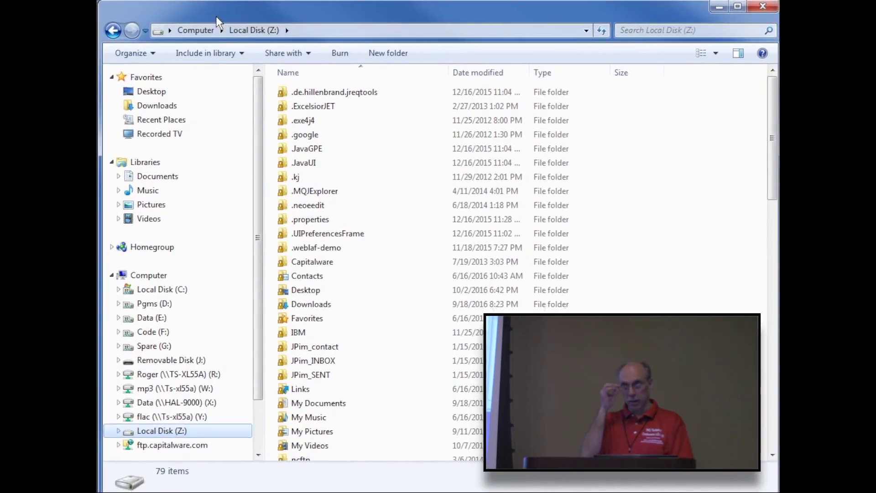
Switch to Windows Explorer, locate CommProfileDB.properties on Local Disk (Z:), and open it with Notepad to view its connection profiles.
left_click_drag(773, 187, 772, 322)
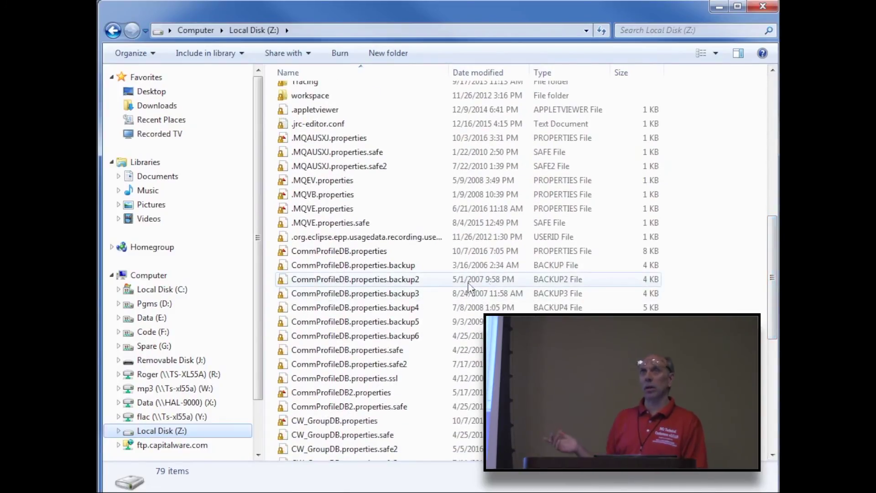
left_click(370, 252)
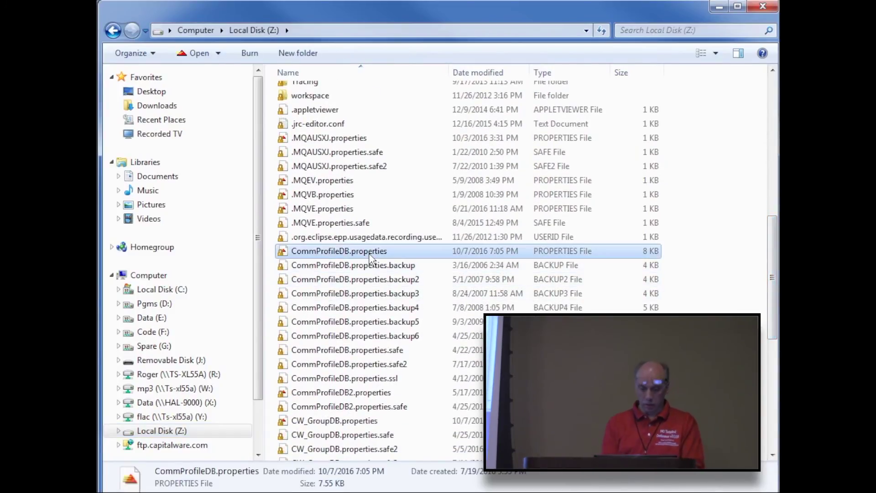
right_click(342, 252)
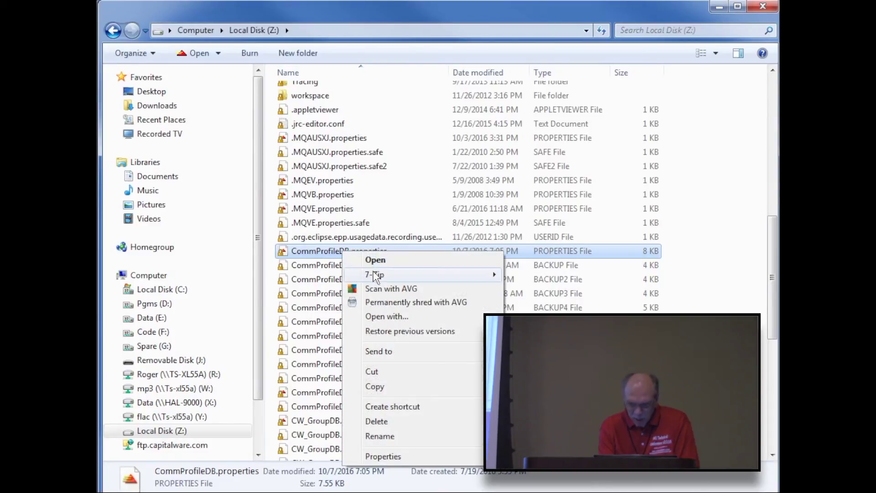
left_click(386, 317)
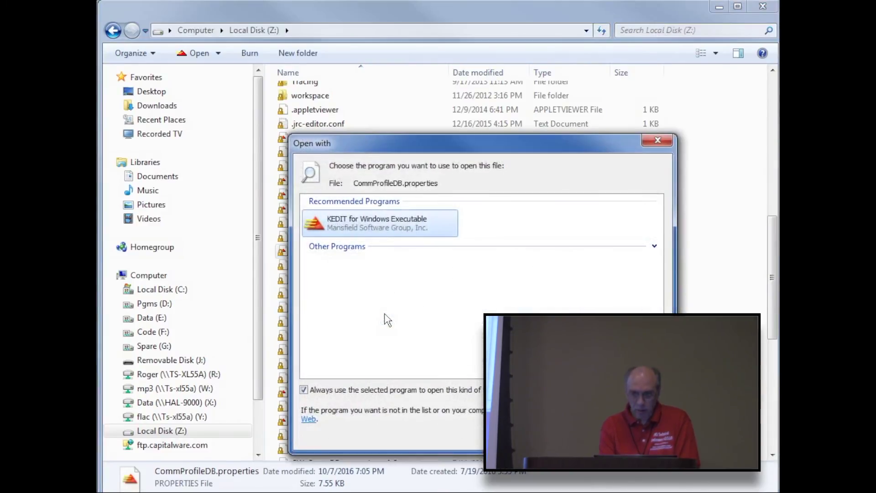
left_click(655, 247)
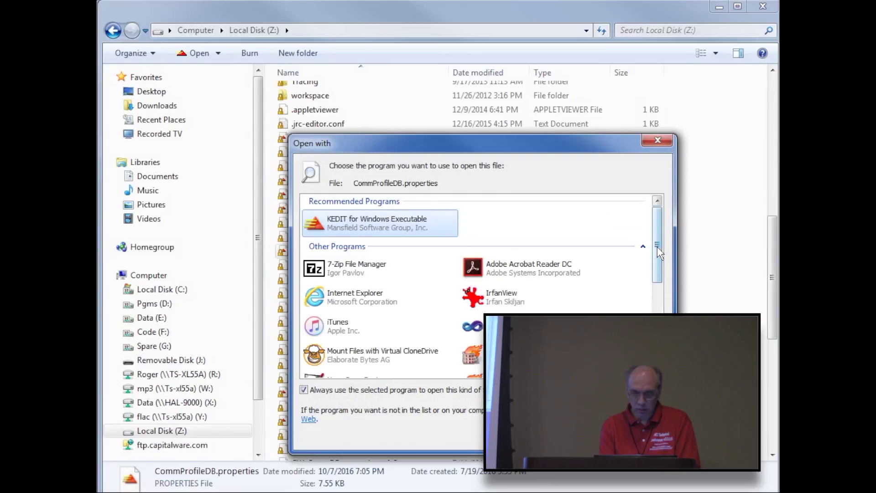
left_click_drag(660, 253, 657, 328)
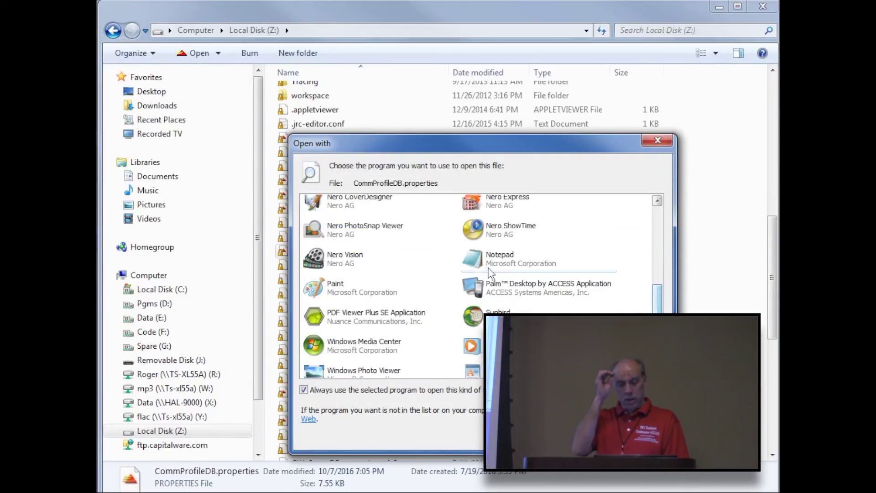
left_click(520, 258)
left_click(589, 436)
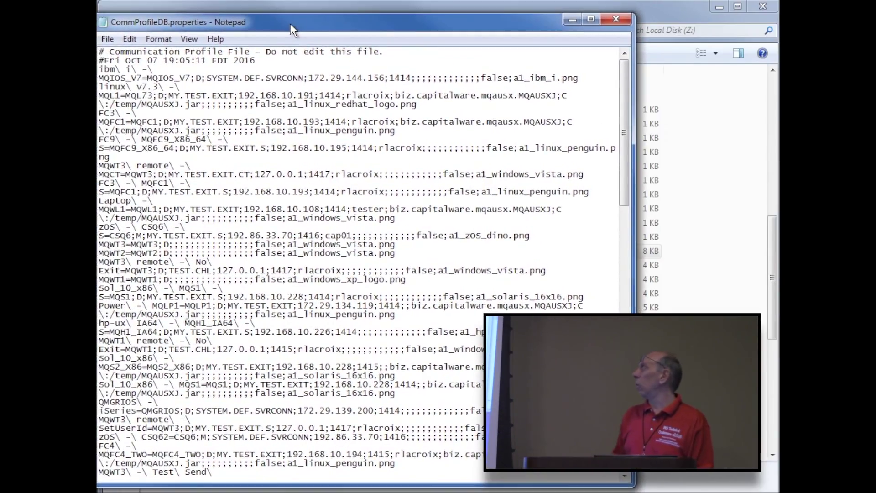
Close CommProfileDB.properties in Notepad, leave its file name as it is, and dismiss the MQ Visual Edit preferences.
left_click(616, 17)
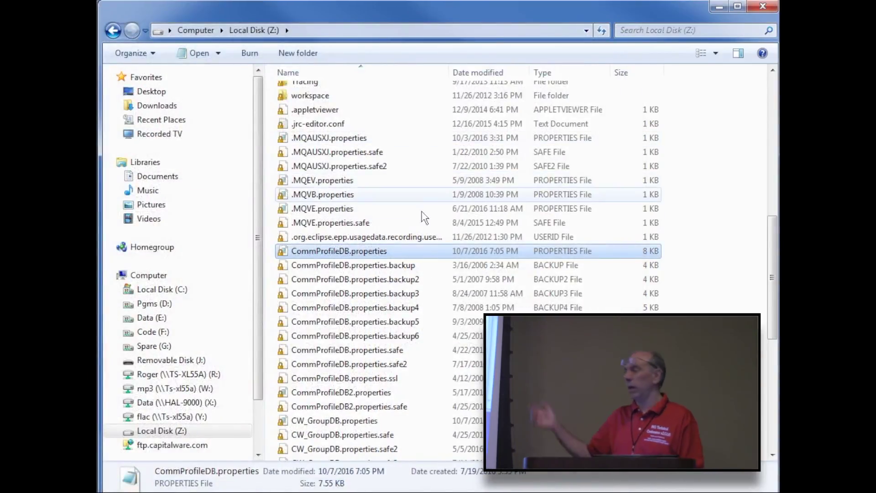
left_click(357, 251)
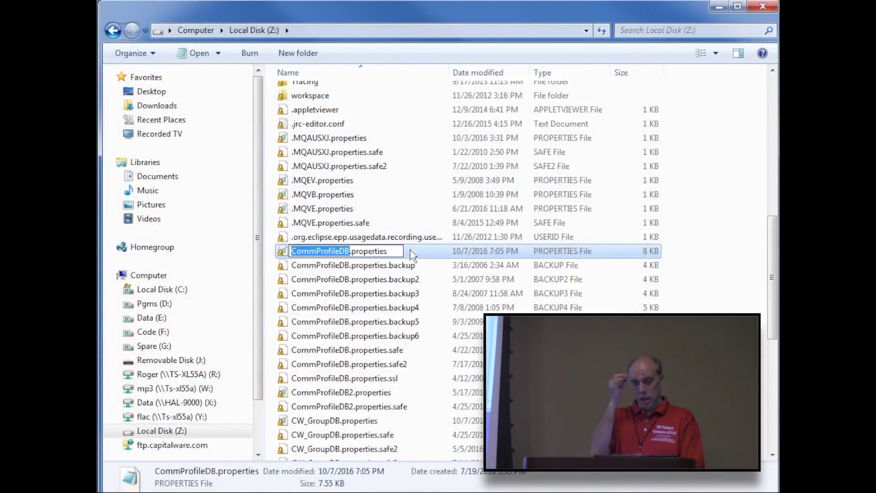
key("Escape")
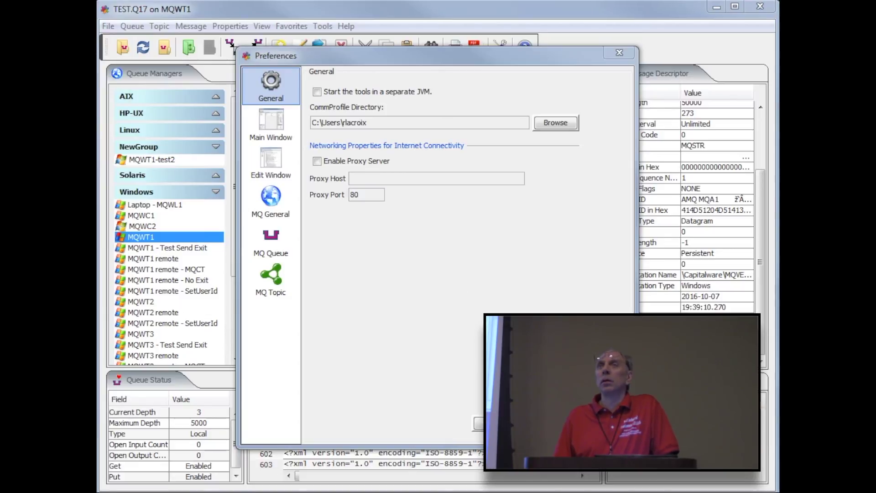
key("Escape")
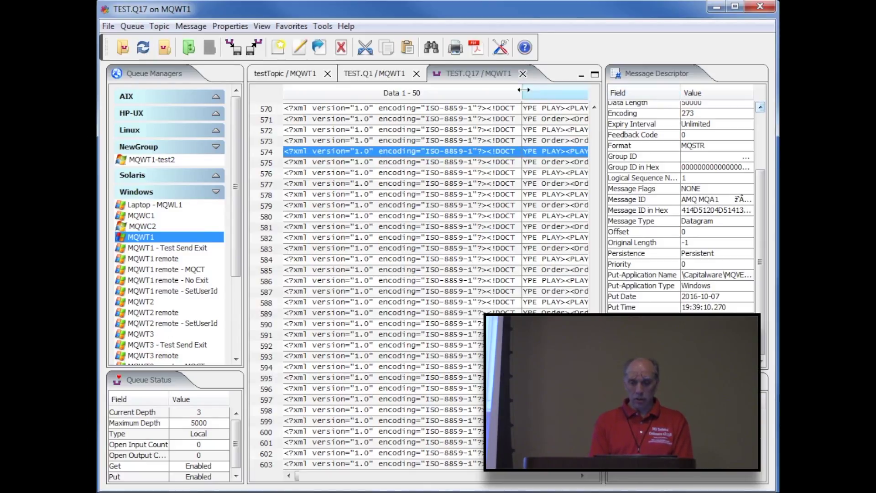
Inspect message 4 of TEST.Q1 in the IMS and Hex Data views, and close the message without editing it.
left_click(379, 75)
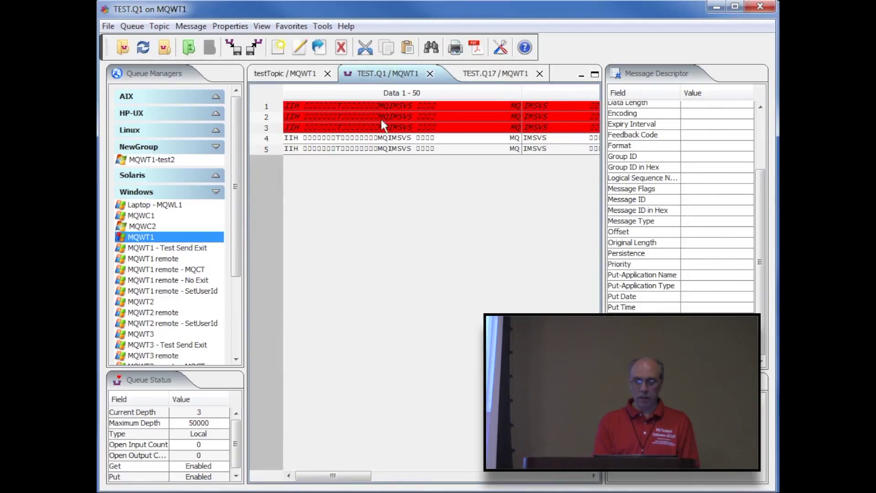
double_click(380, 137)
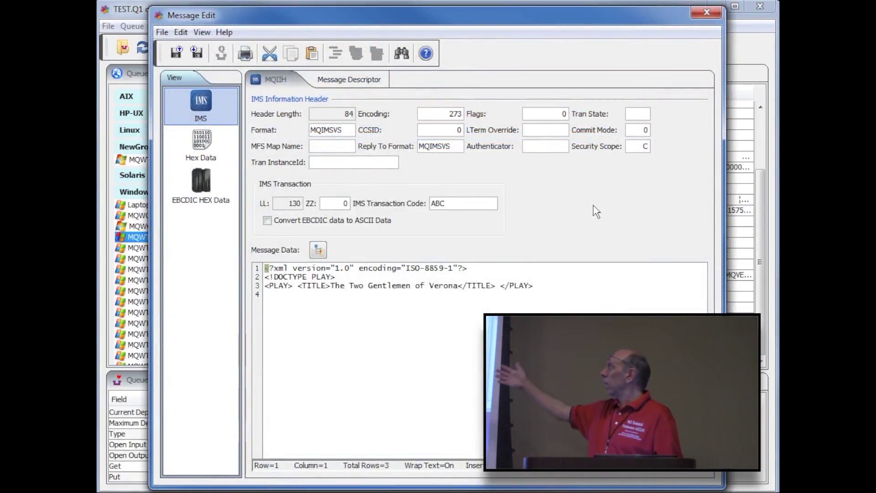
left_click(192, 148)
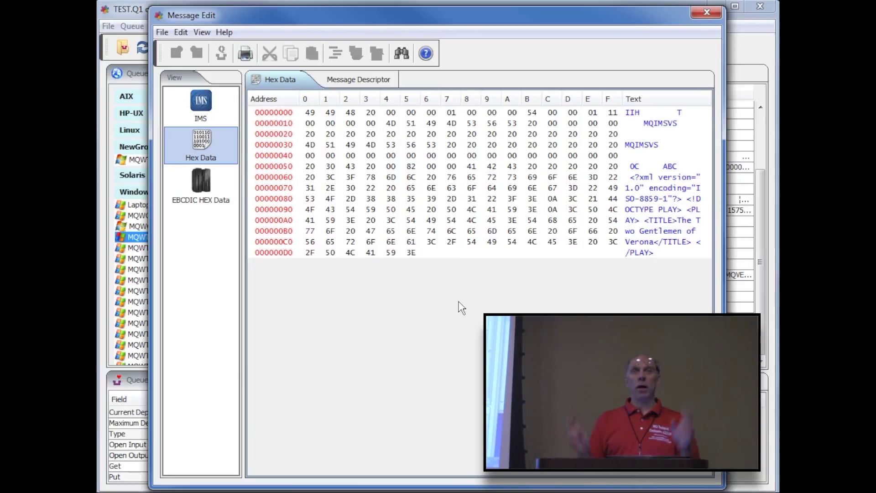
left_click(212, 112)
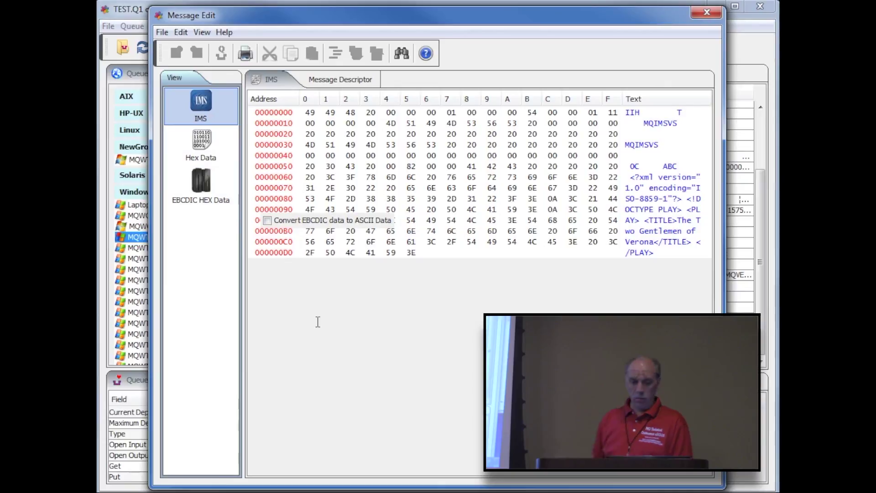
left_click(707, 13)
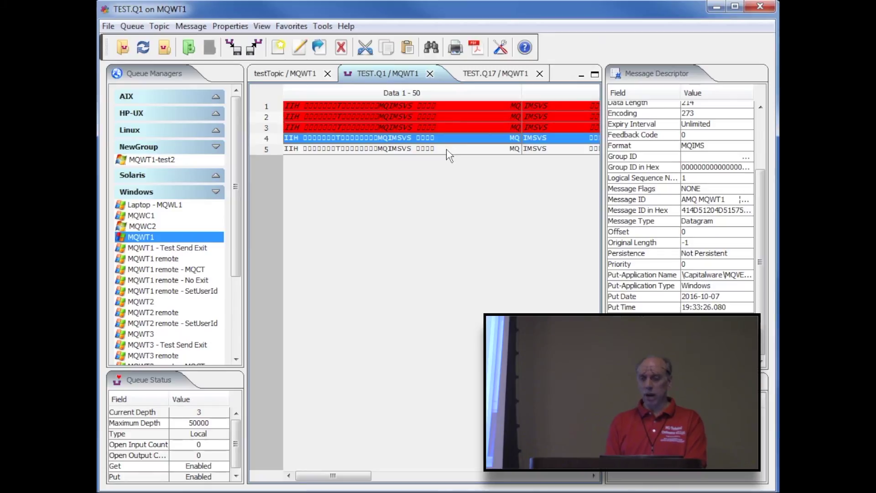
left_click(323, 26)
left_click(323, 25)
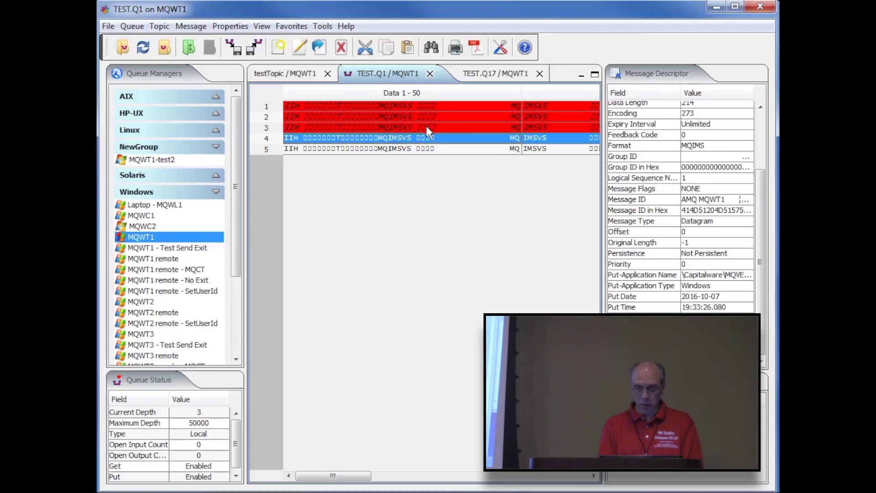
Return to the TEST.Q17 message list and start a Get Server that reads messages from TEST.Q17 on MQWT1.
left_click(498, 74)
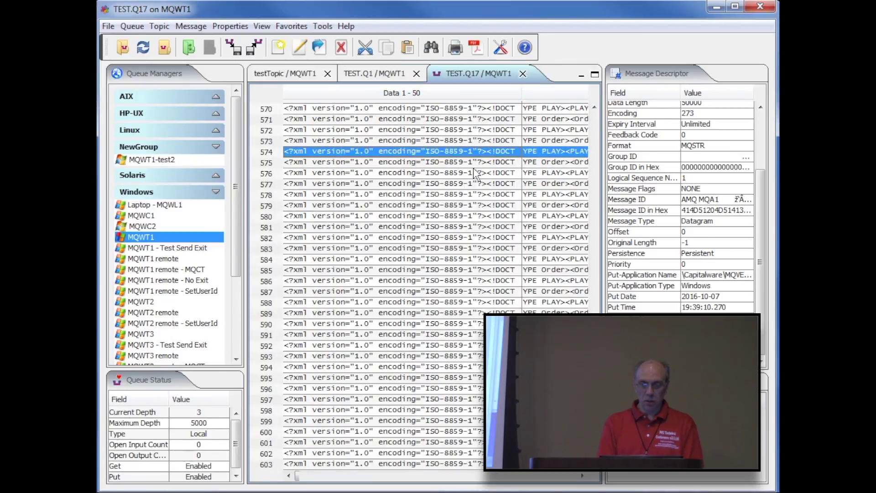
scroll(596, 148, "up", 15)
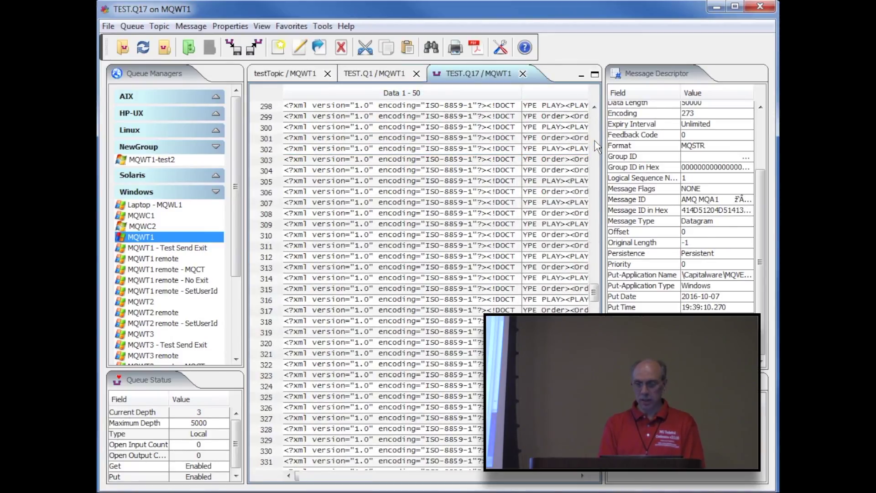
scroll(593, 197, "up", 5)
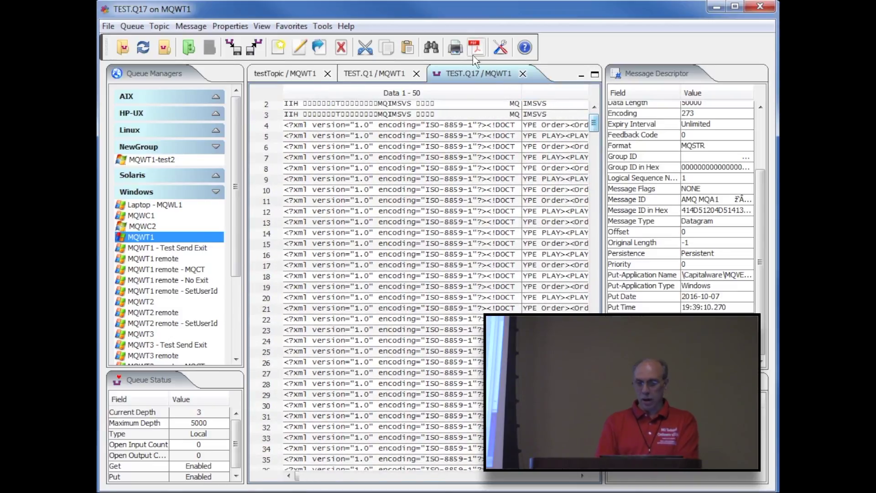
left_click(324, 27)
left_click(327, 30)
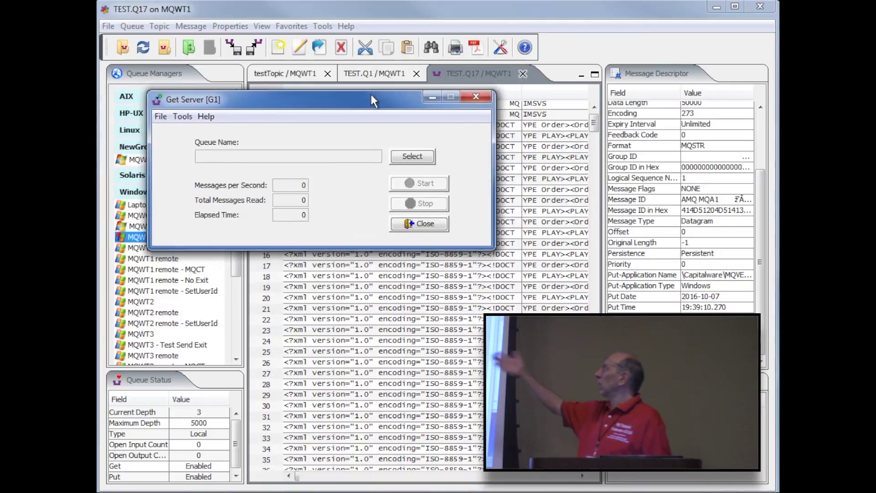
left_click(415, 156)
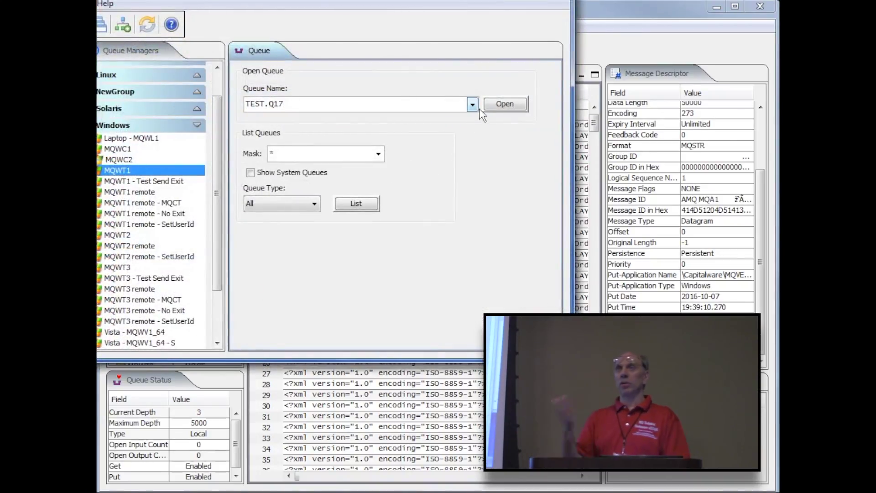
left_click(493, 107)
left_click(442, 183)
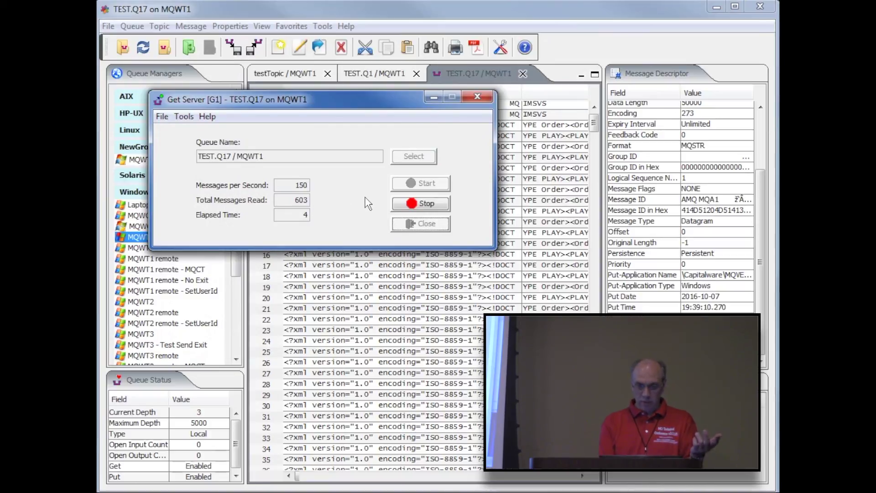
Open a Put Server for TEST.Q17 on MQWT1 and set the maximum number of messages to be written to 200.
left_click(405, 20)
left_click(327, 29)
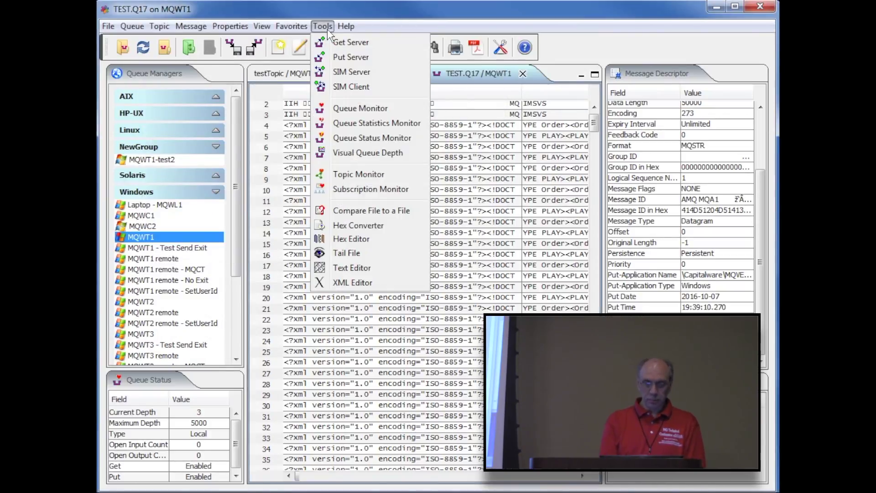
left_click(337, 58)
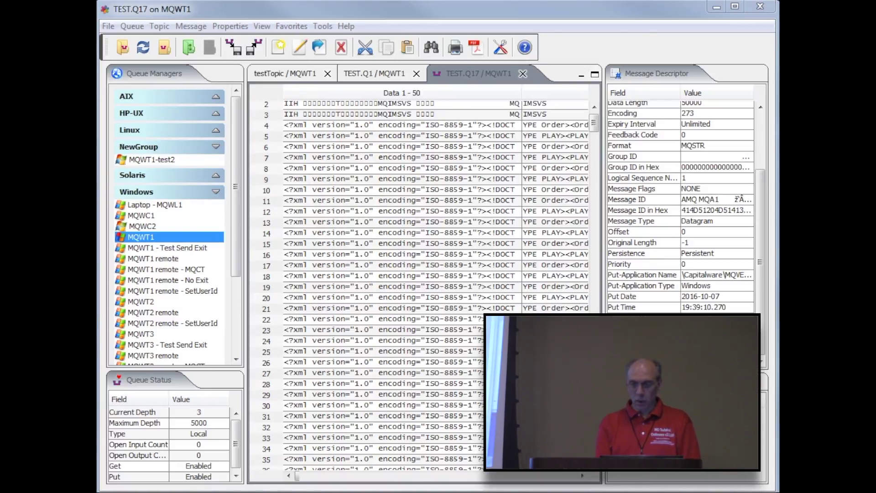
left_click_drag(372, 94, 372, 62)
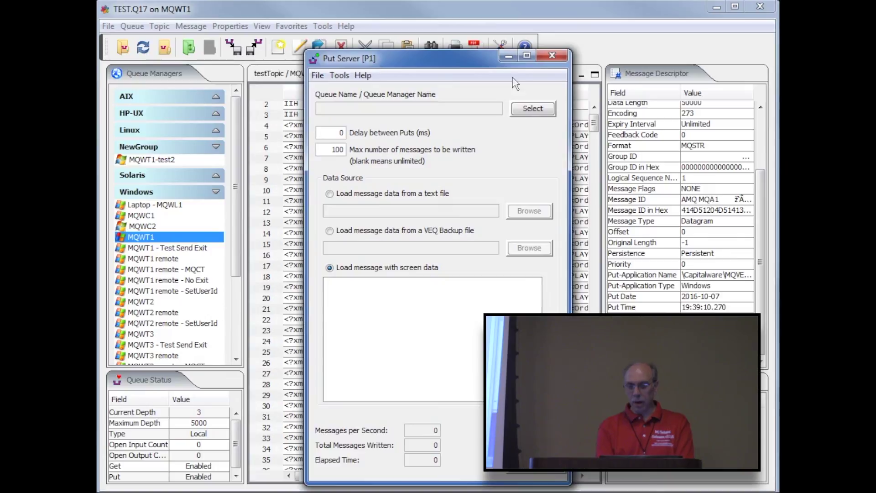
left_click(550, 113)
left_click(613, 204)
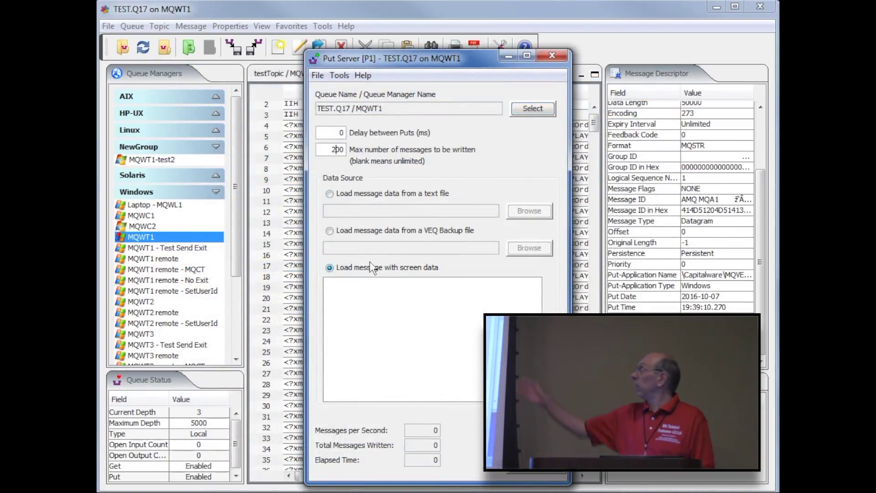
Enter "This is a test message" as the Put Server's screen data and start writing the messages.
left_click(368, 292)
type("This is a test messa")
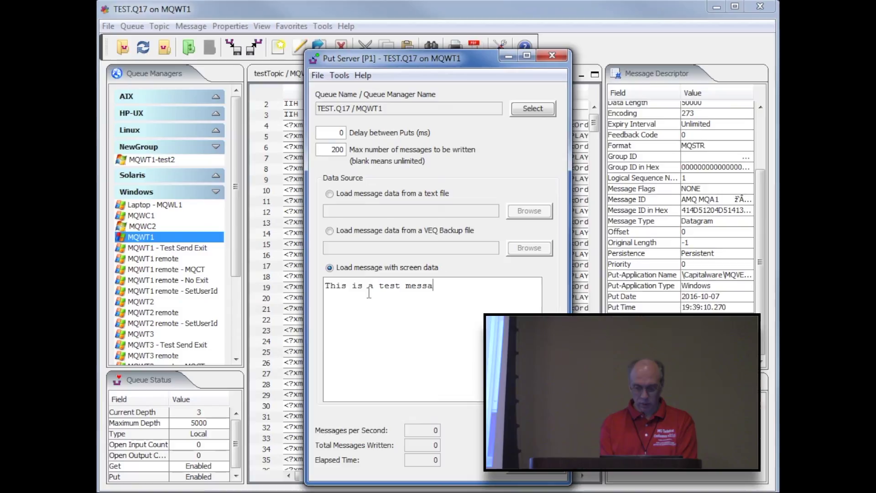
left_click(530, 431)
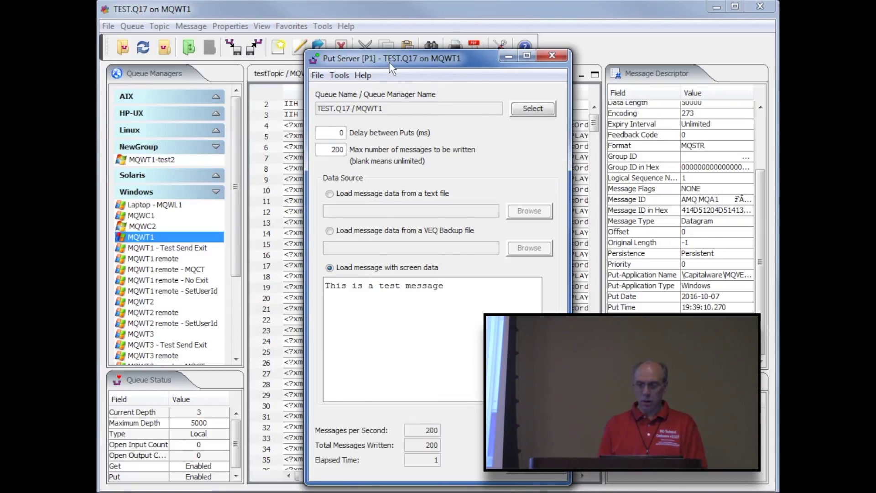
Arrange the Put Server and Get Server windows beside each other and check the Get Server's read statistics.
left_click_drag(391, 69, 493, 69)
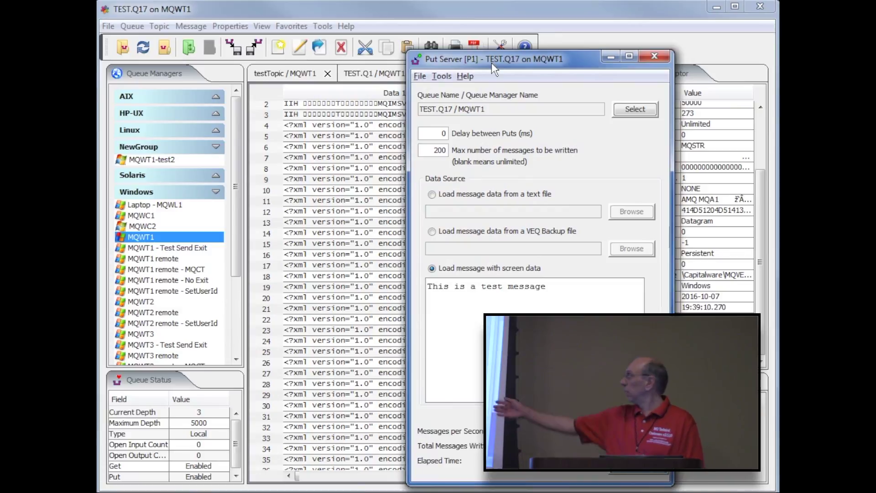
key("alt+Tab")
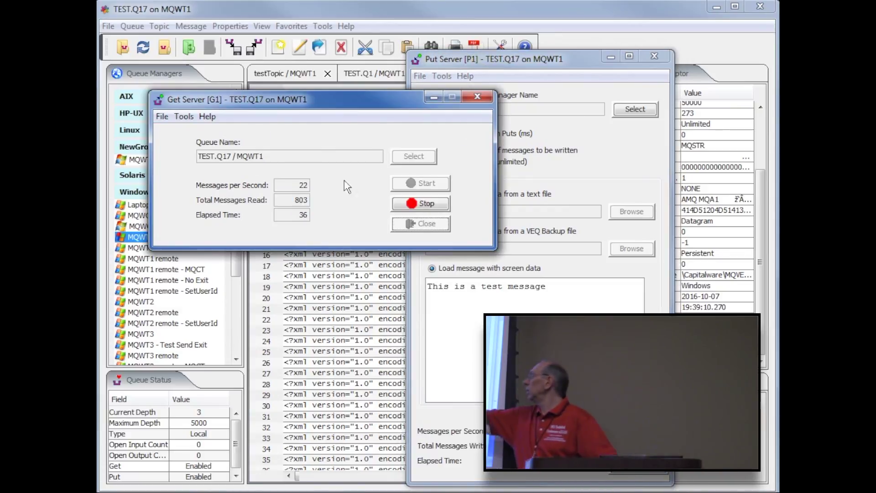
left_click_drag(323, 98, 292, 92)
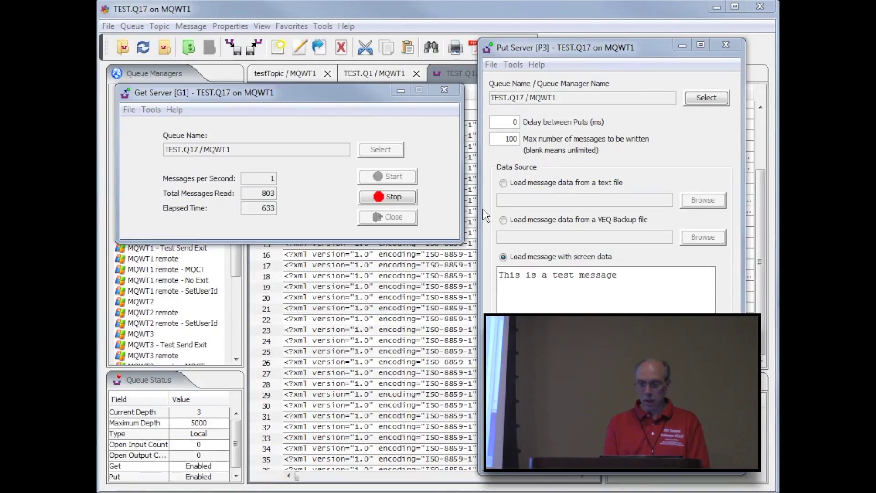
Set the Put Server's delay between puts to 100 ms and the maximum number of messages to 50, and start it.
left_click(504, 137)
left_click(509, 121)
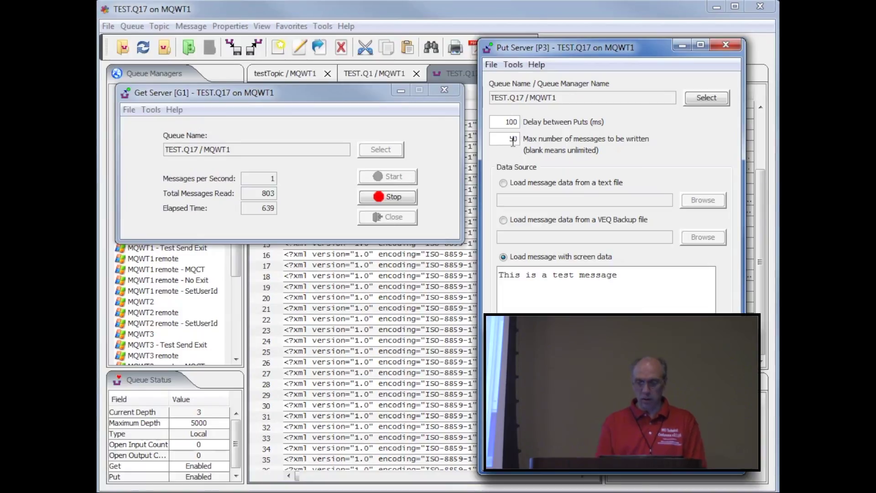
left_click(698, 407)
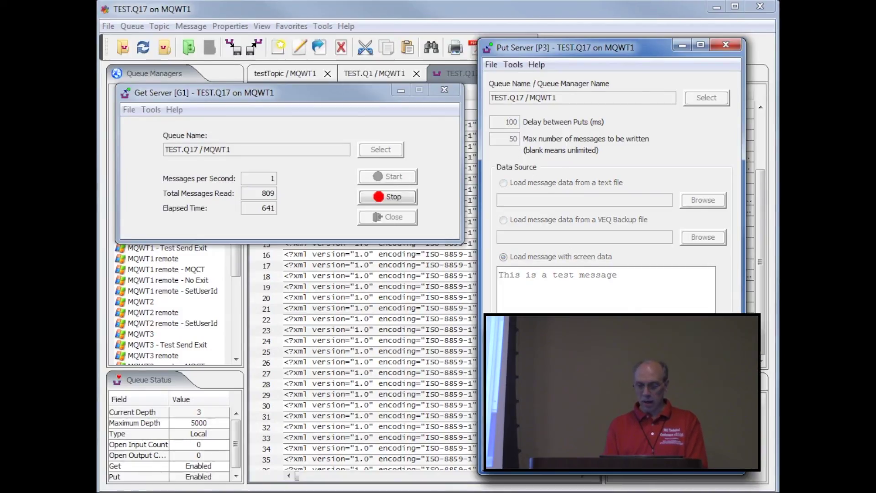